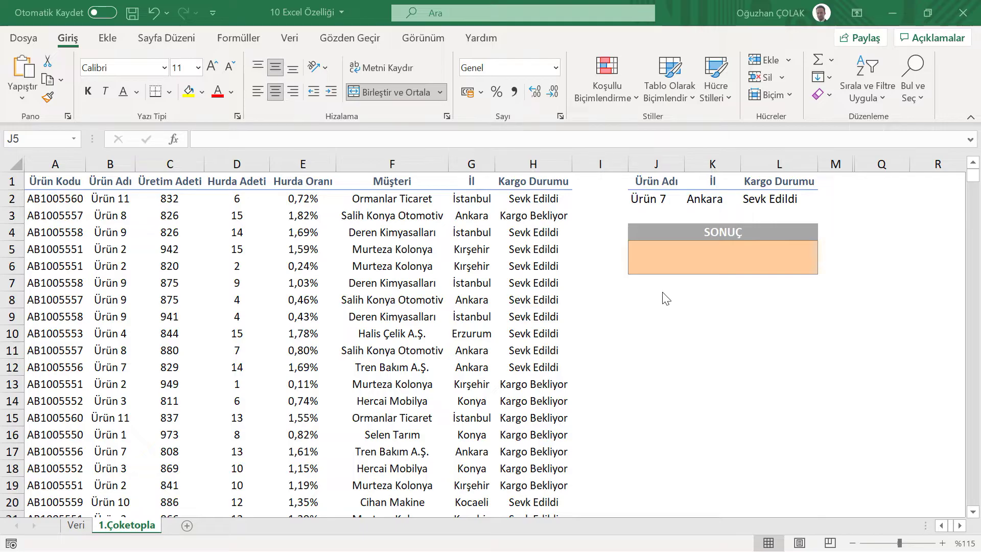
# Start a ÇOKETOPLA in J5 summing column C where column B matches J2 (Ürün 7)
pyautogui.click(678, 256)
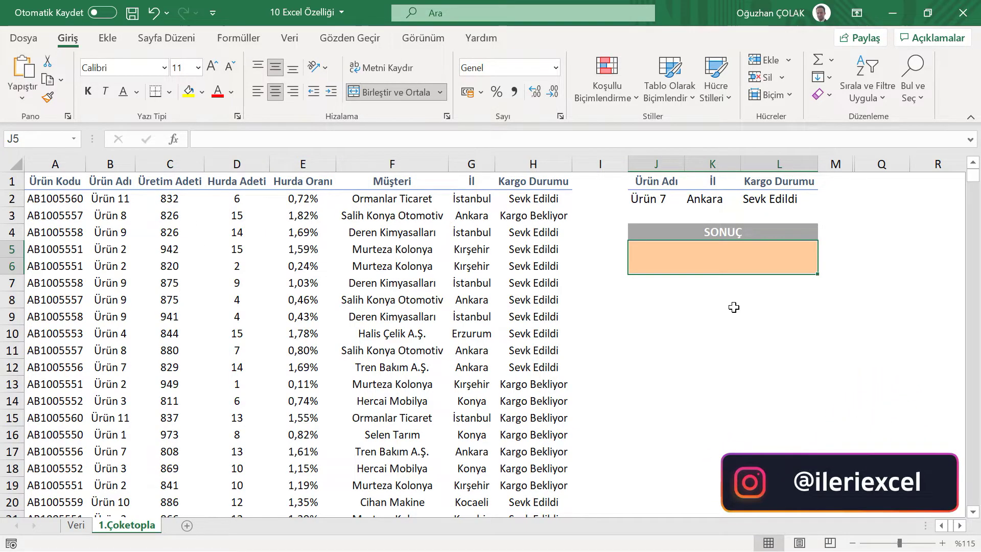
pyautogui.write('=ç')
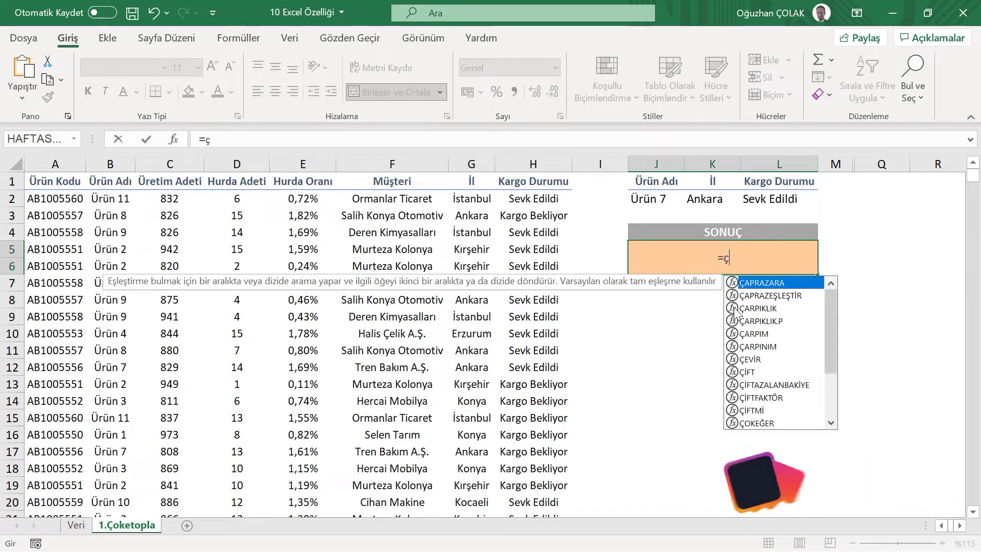
pyautogui.write('oketopl')
pyautogui.press('Tab')
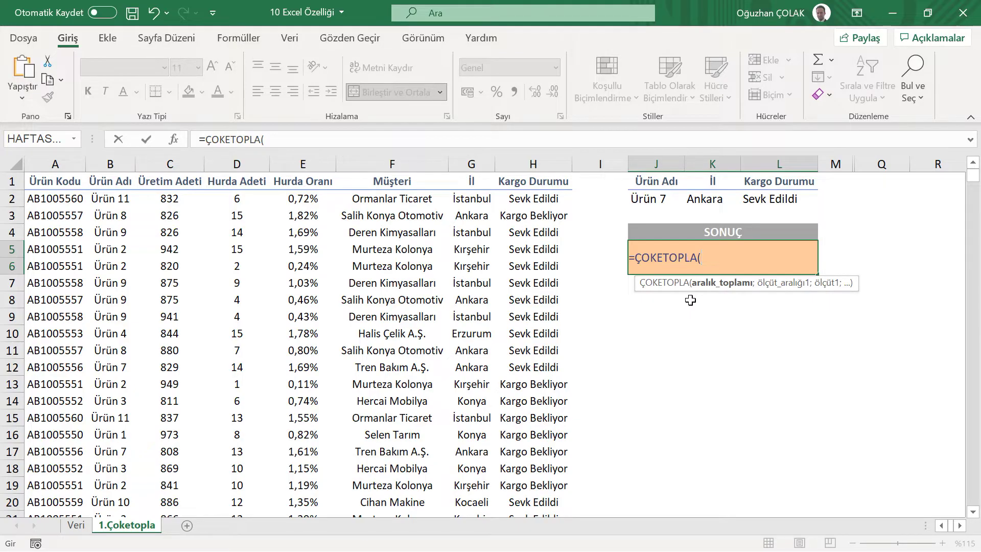
pyautogui.click(171, 165)
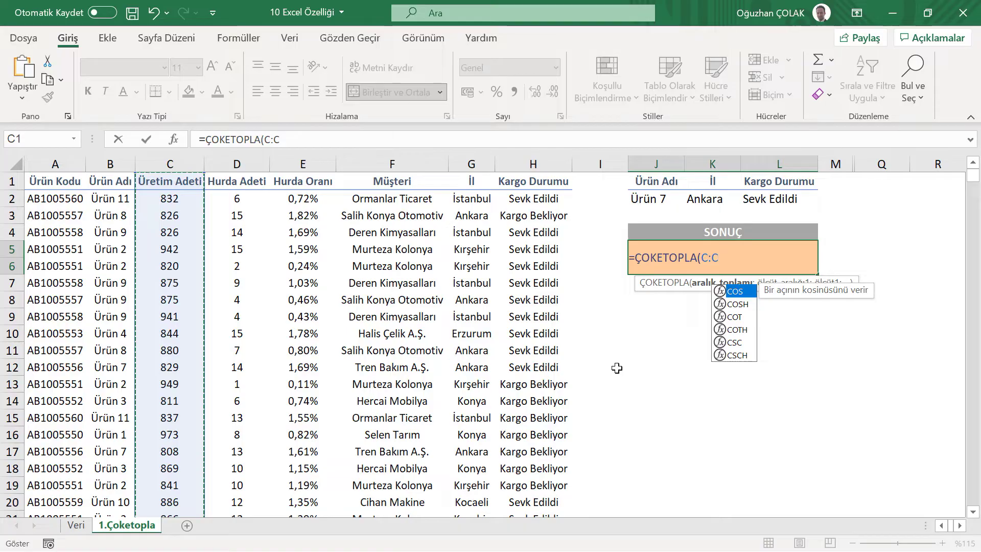
pyautogui.write(';')
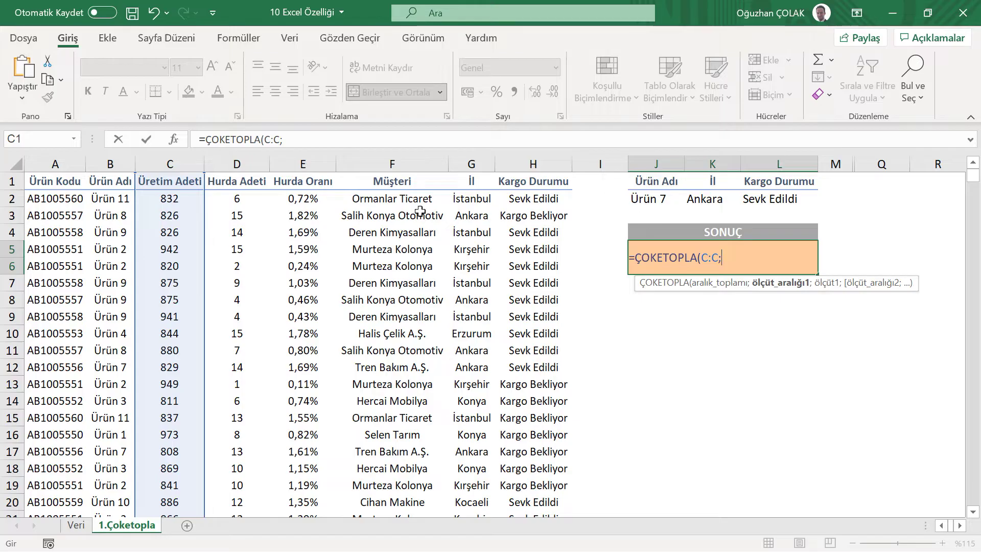
pyautogui.click(105, 163)
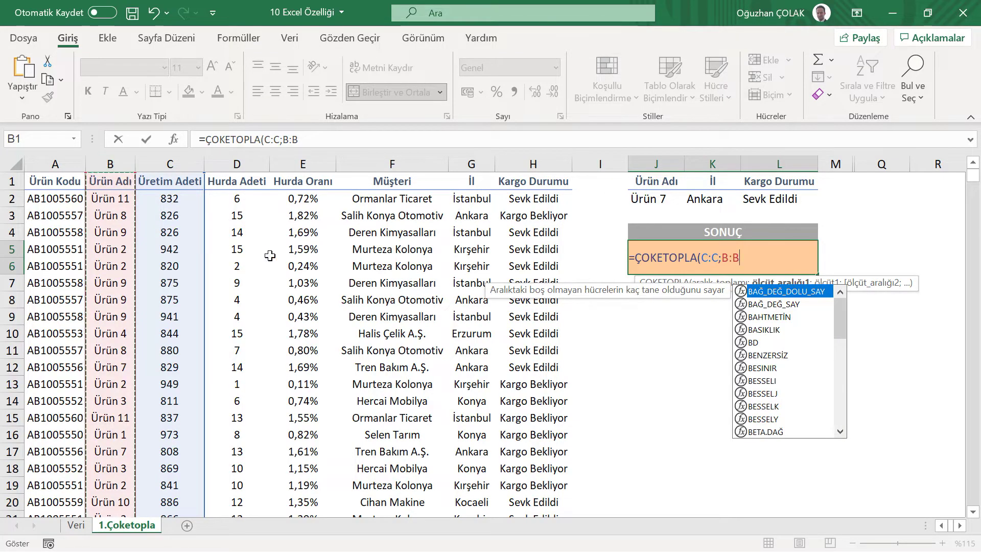
pyautogui.write(';')
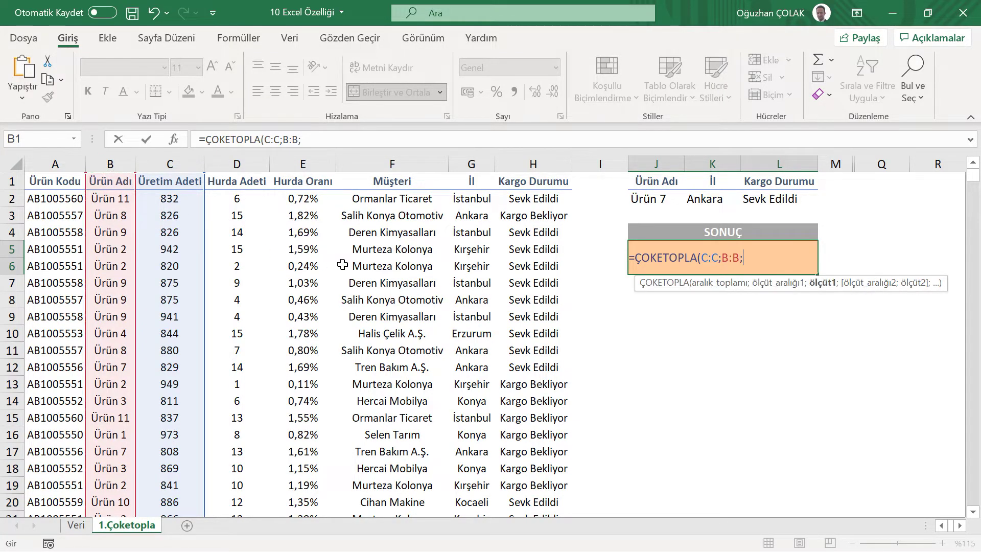
pyautogui.click(648, 200)
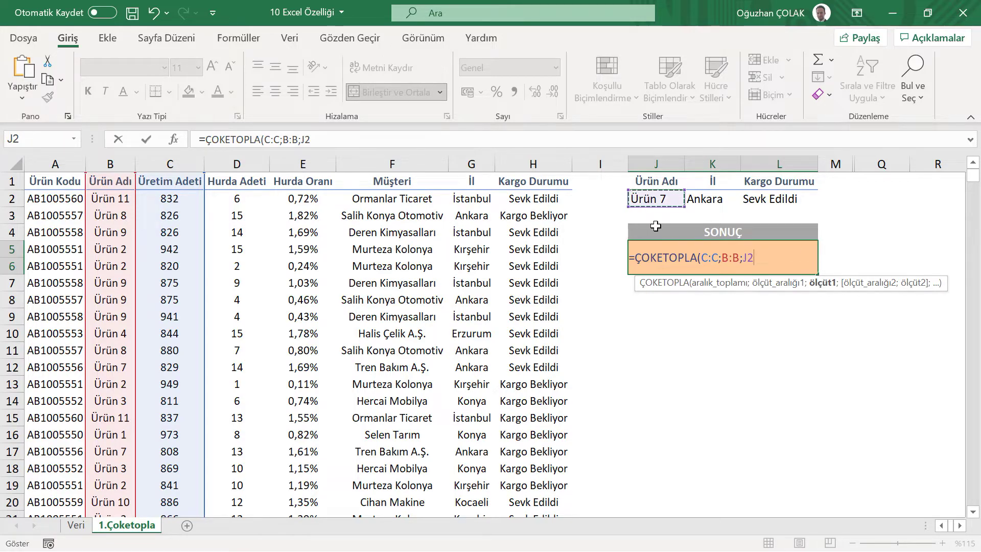
pyautogui.write(';')
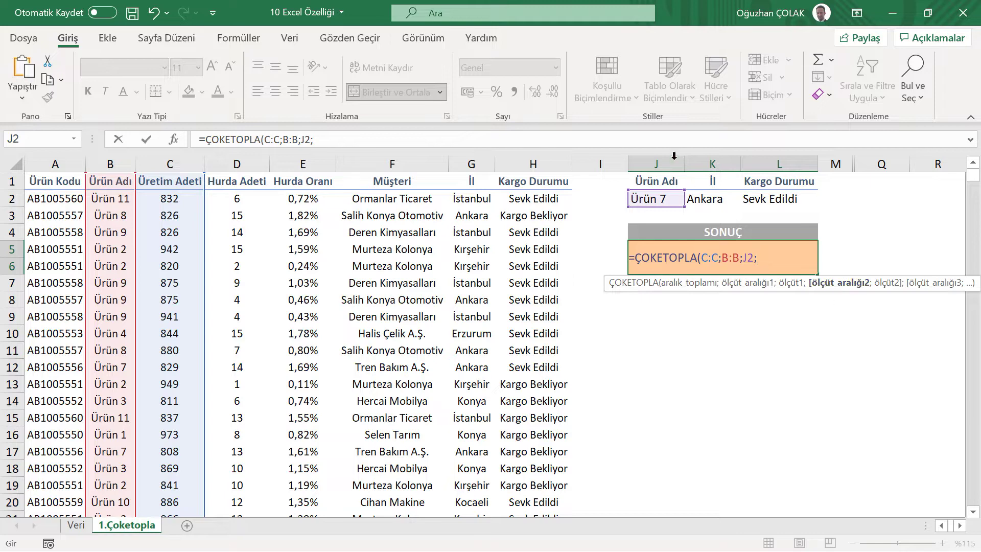
# Add the G:G=K2 (Ankara) and H:H=L2 (Sevk Edildi) criteria, giving 87760
pyautogui.click(472, 164)
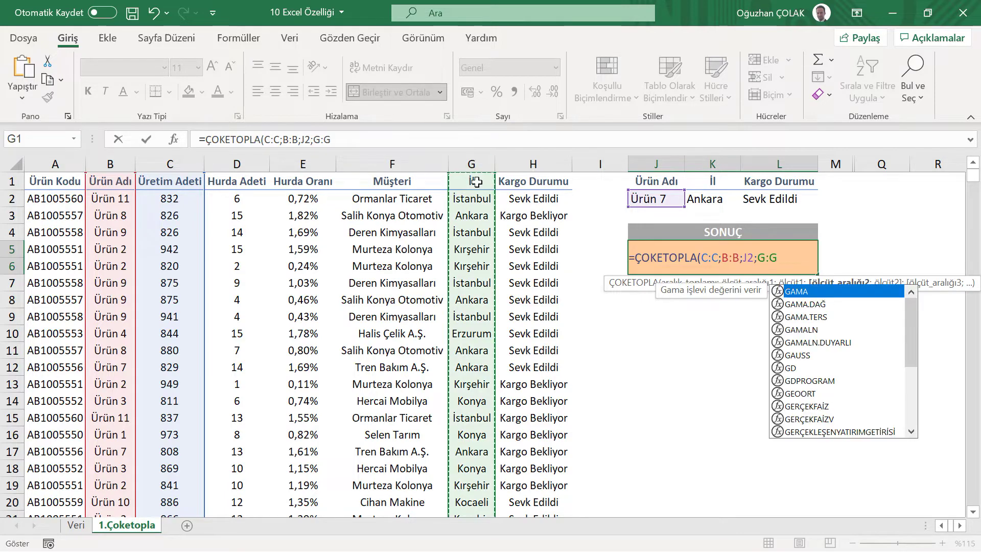
pyautogui.write(';')
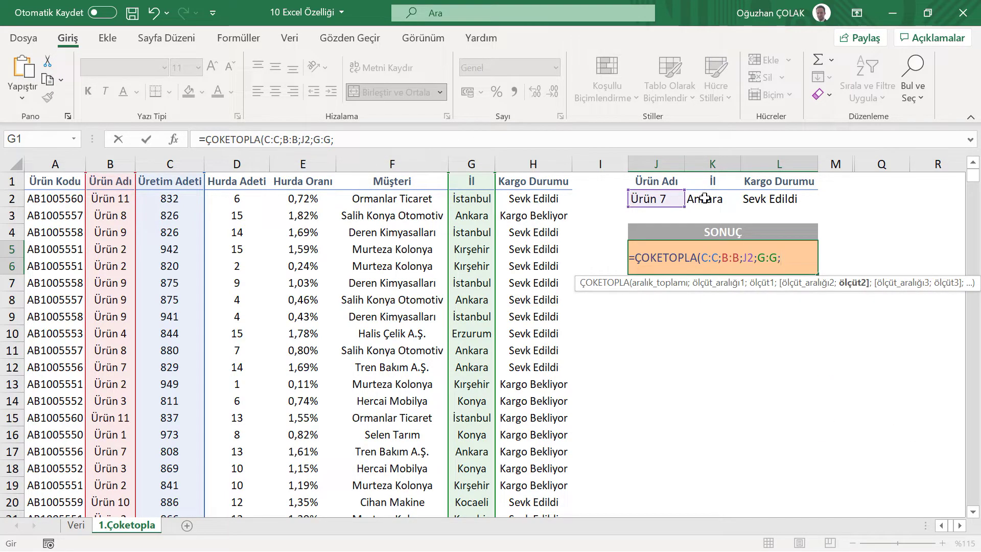
pyautogui.click(710, 198)
pyautogui.write(';')
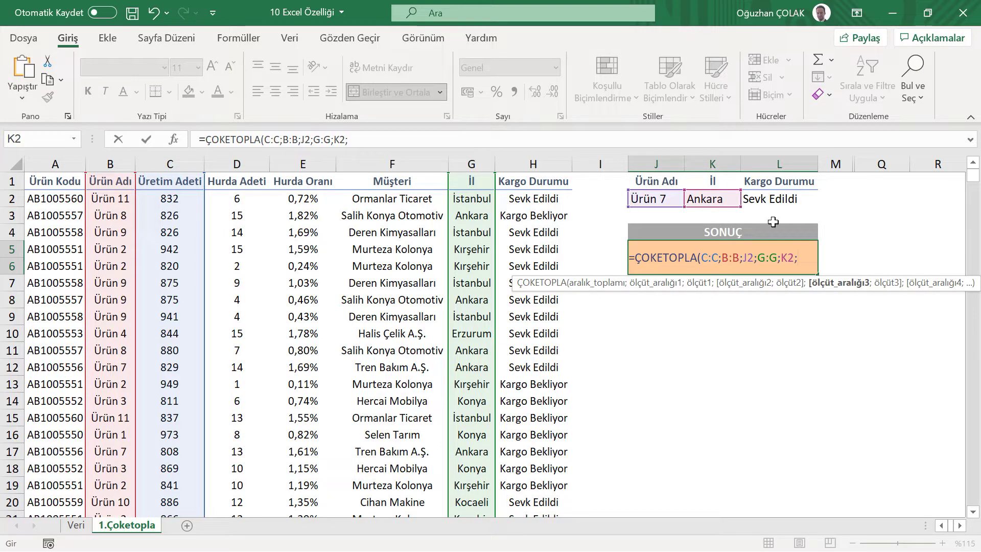
pyautogui.click(506, 173)
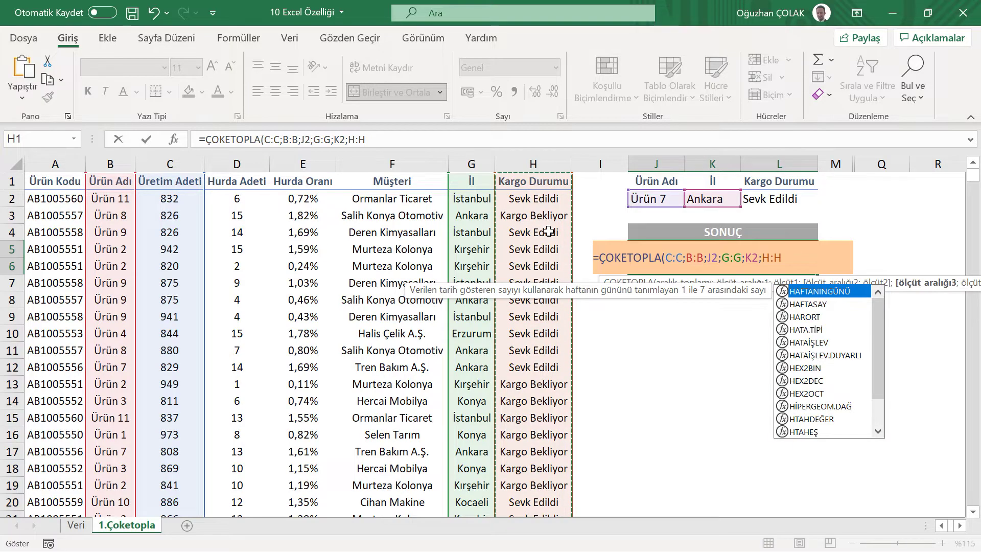
pyautogui.write(';')
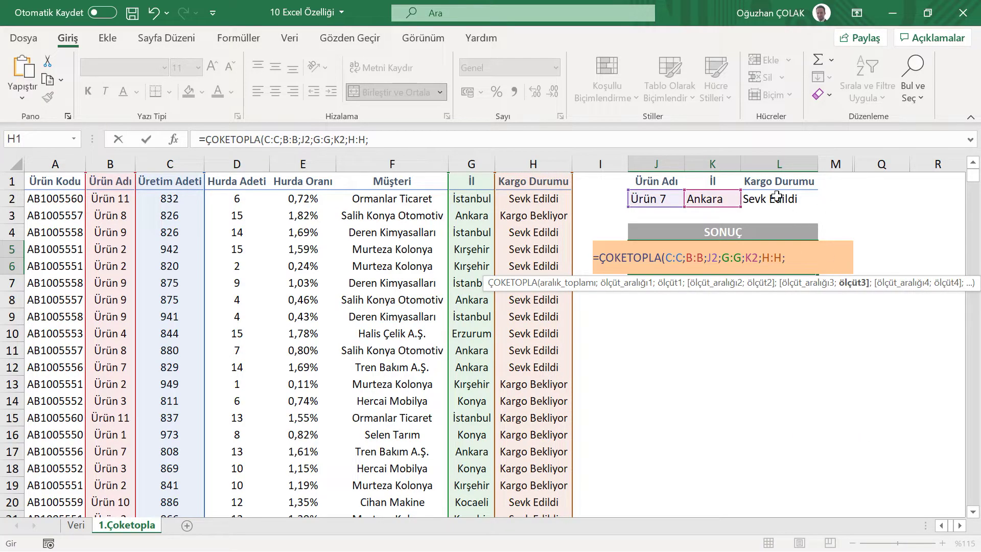
pyautogui.click(778, 197)
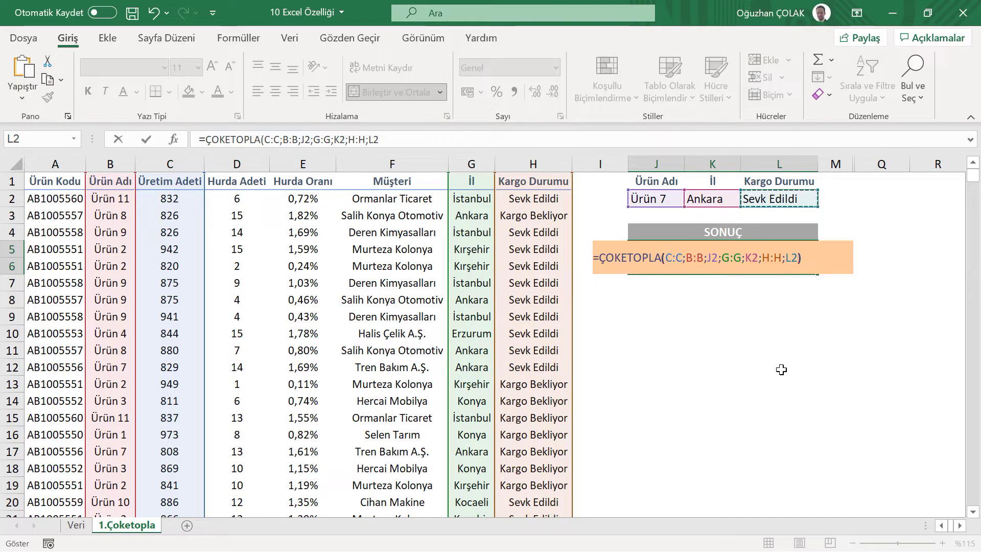
pyautogui.press('Return')
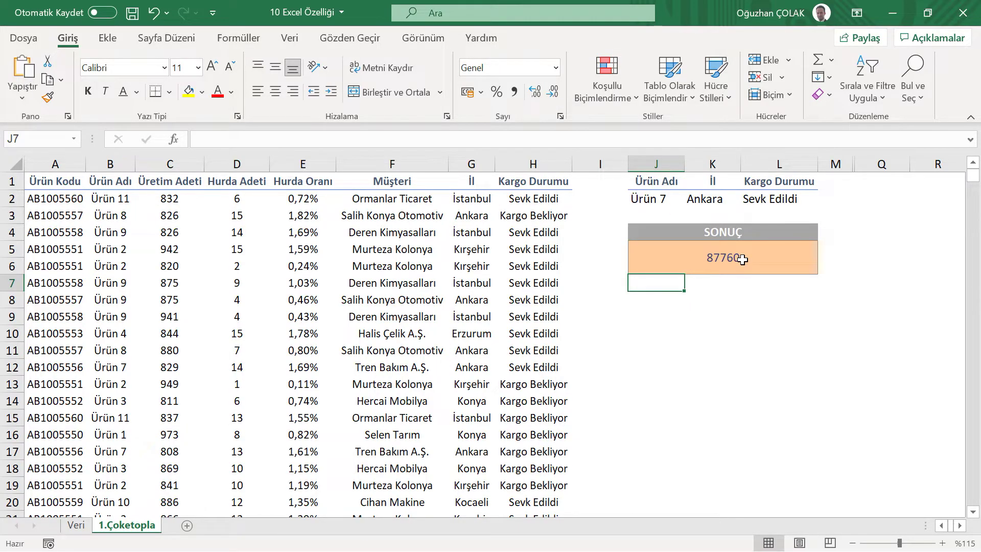
pyautogui.click(741, 260)
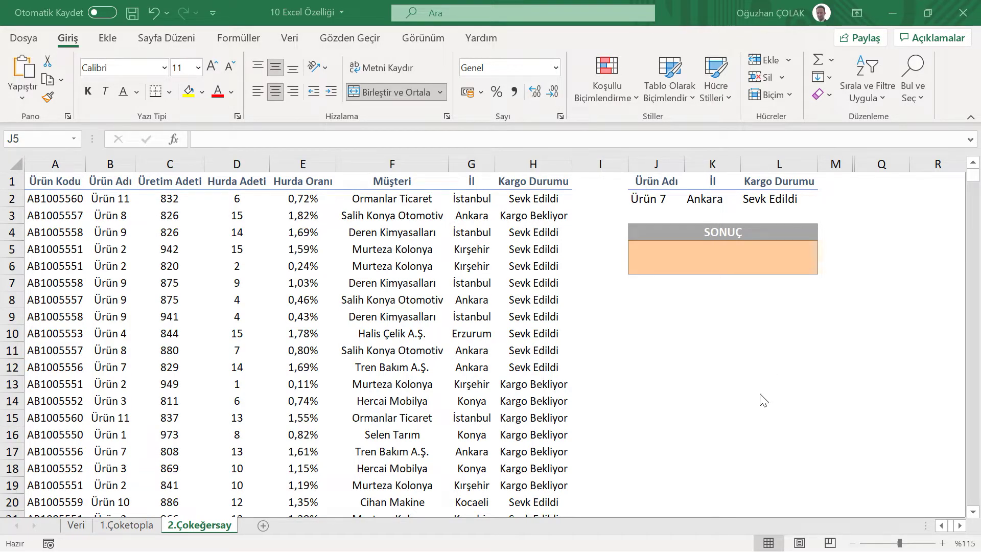
pyautogui.click(717, 258)
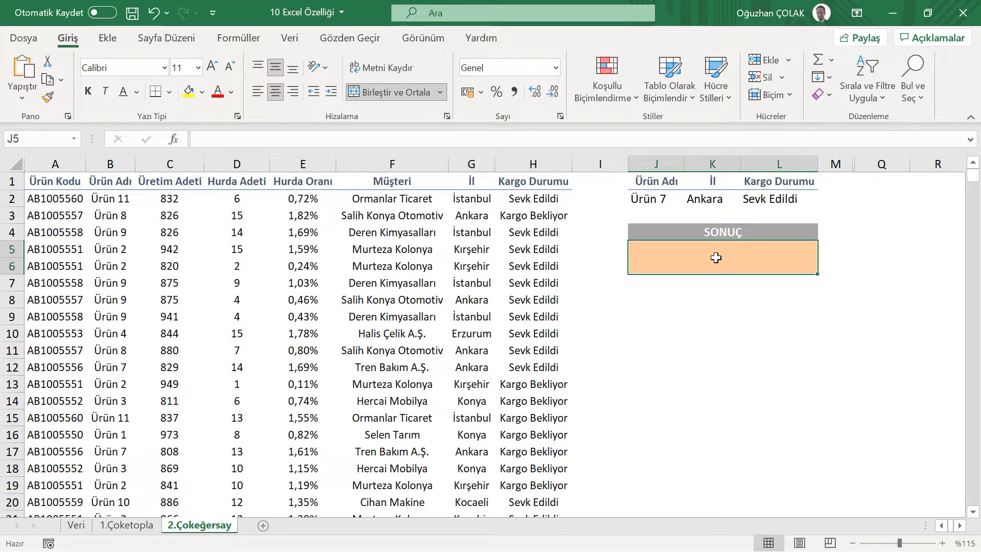
# Begin a ÇOKEĞERSAY formula counting rows where column B equals J2 (Ürün 7)
pyautogui.write('=çokeğ')
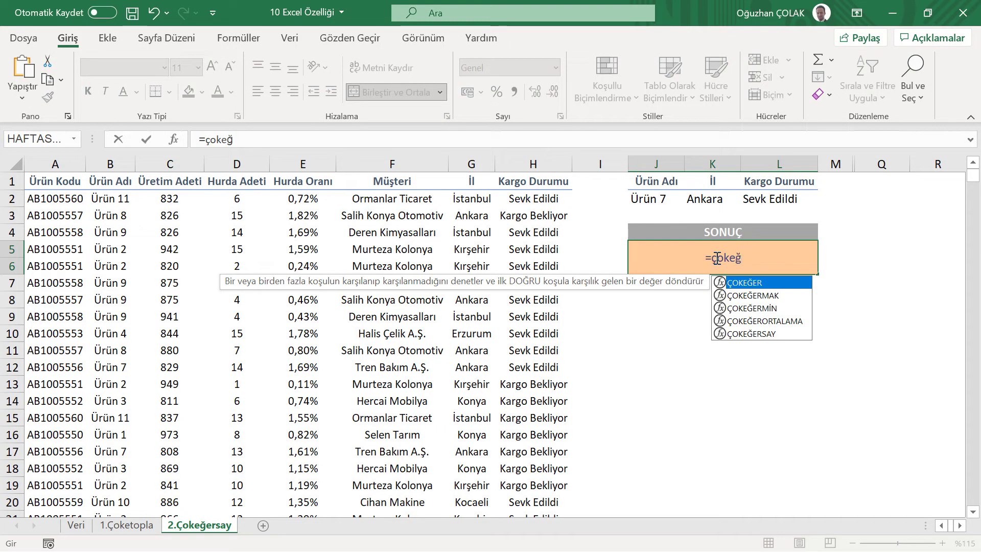
pyautogui.press('Down')
pyautogui.press('Down')
pyautogui.press('Down')
pyautogui.press('Down')
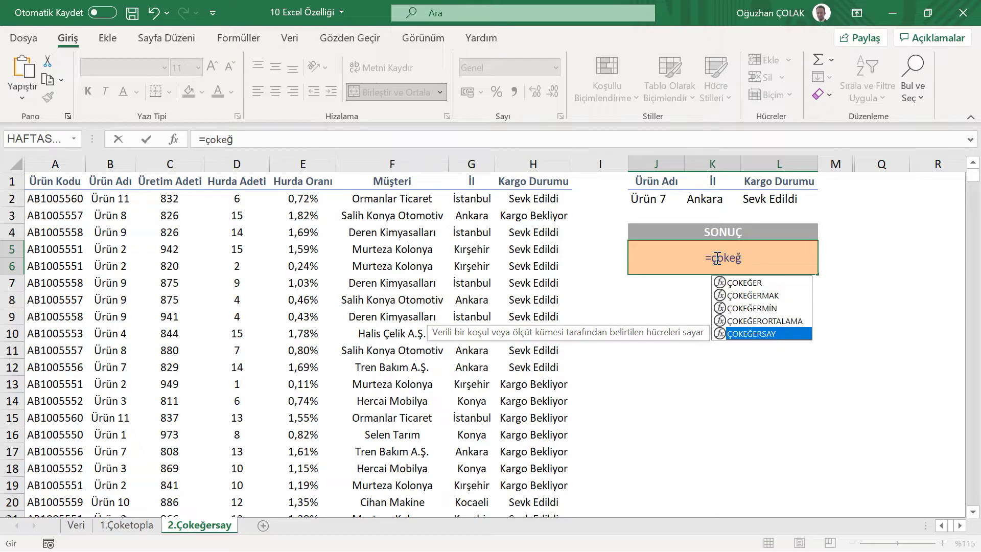
pyautogui.press('Tab')
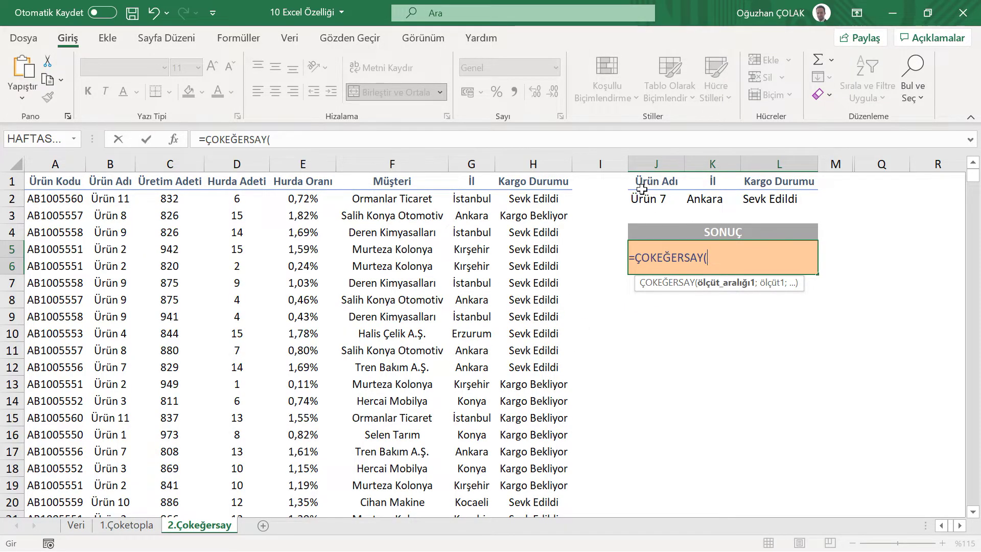
pyautogui.click(110, 164)
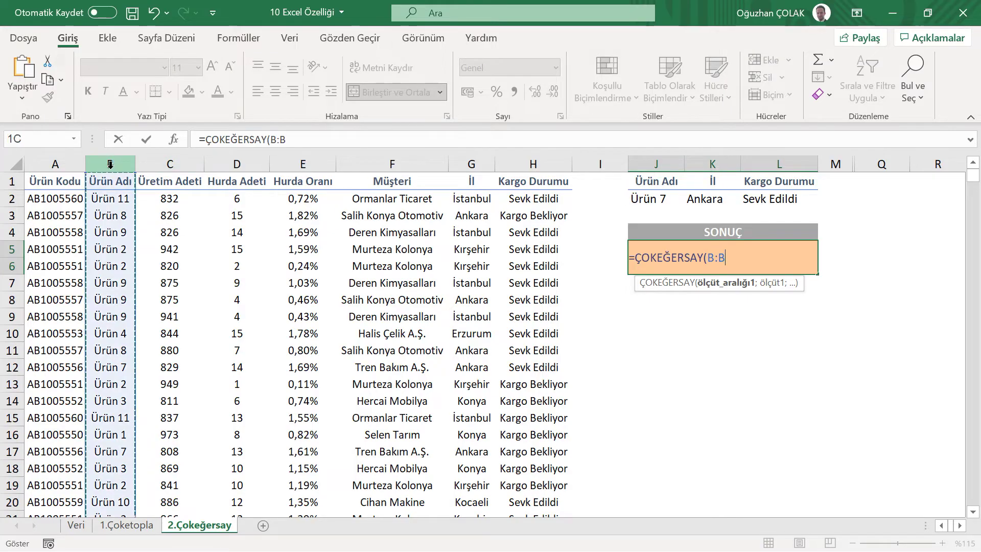
pyautogui.write(';')
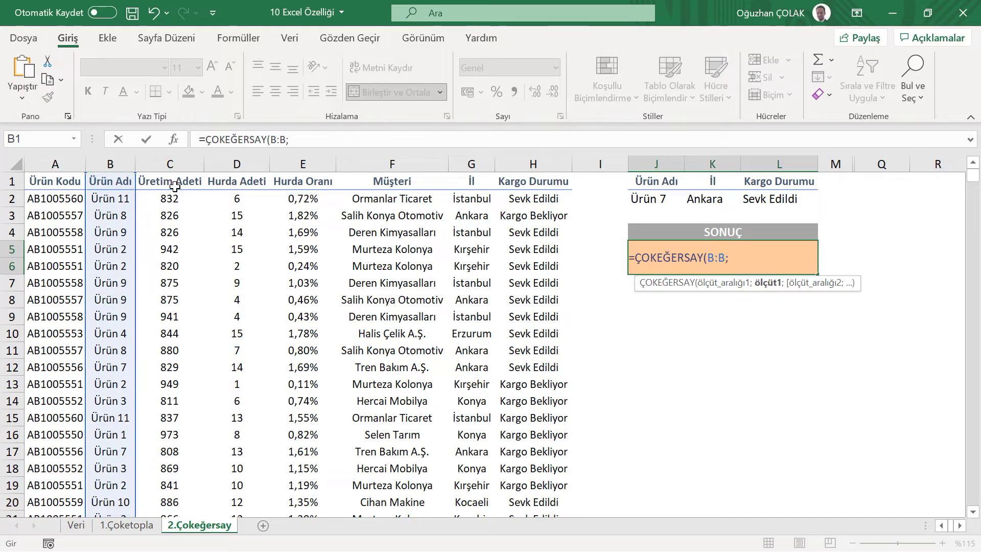
pyautogui.click(642, 198)
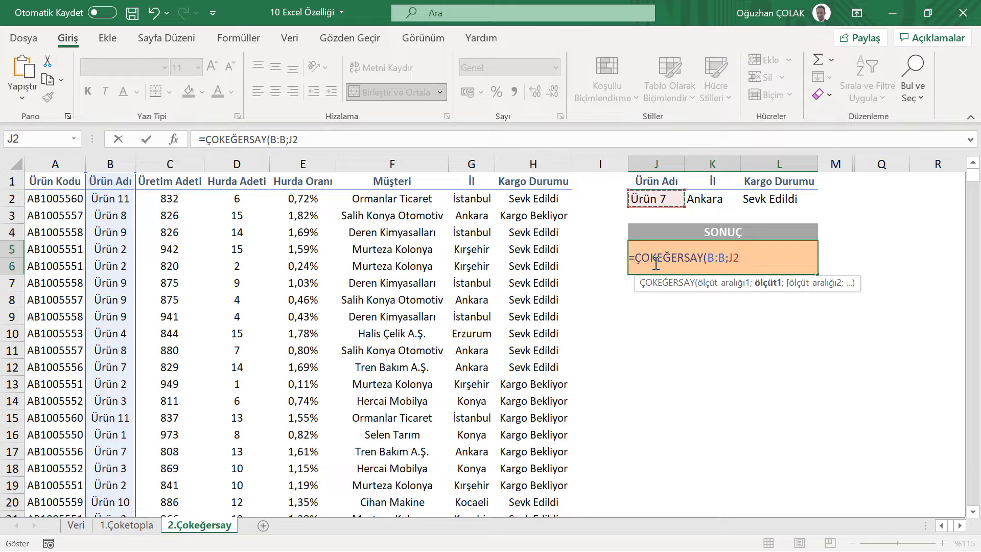
pyautogui.write(';')
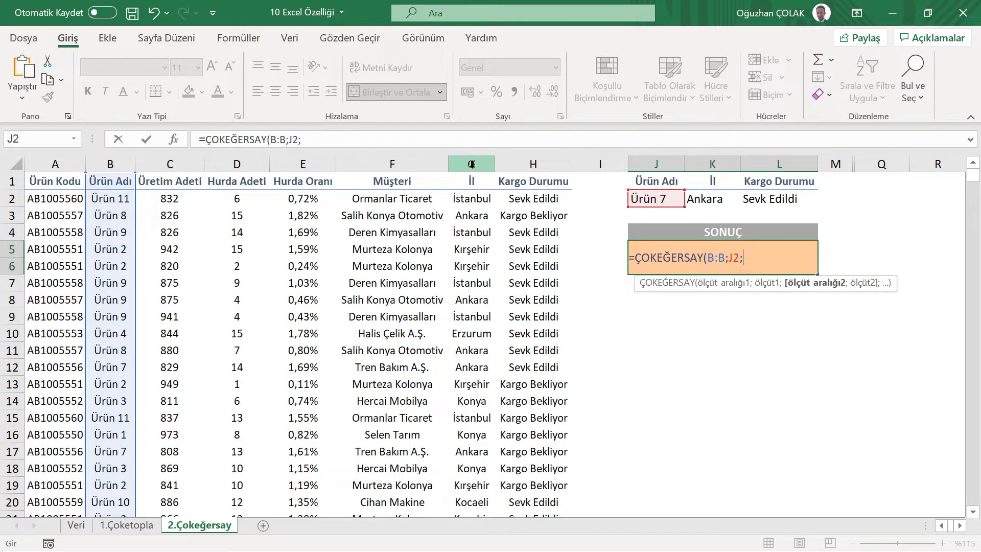
# Add the G:G=K2 Ankara and H:H=L2 Sevk Edildi criteria, giving a count of 99
pyautogui.click(471, 163)
pyautogui.write(';')
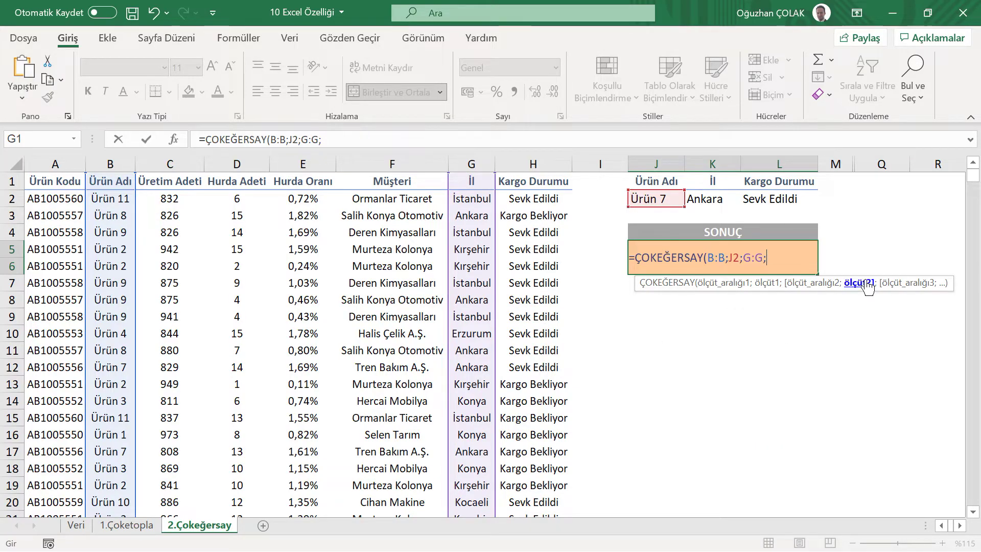
pyautogui.click(718, 199)
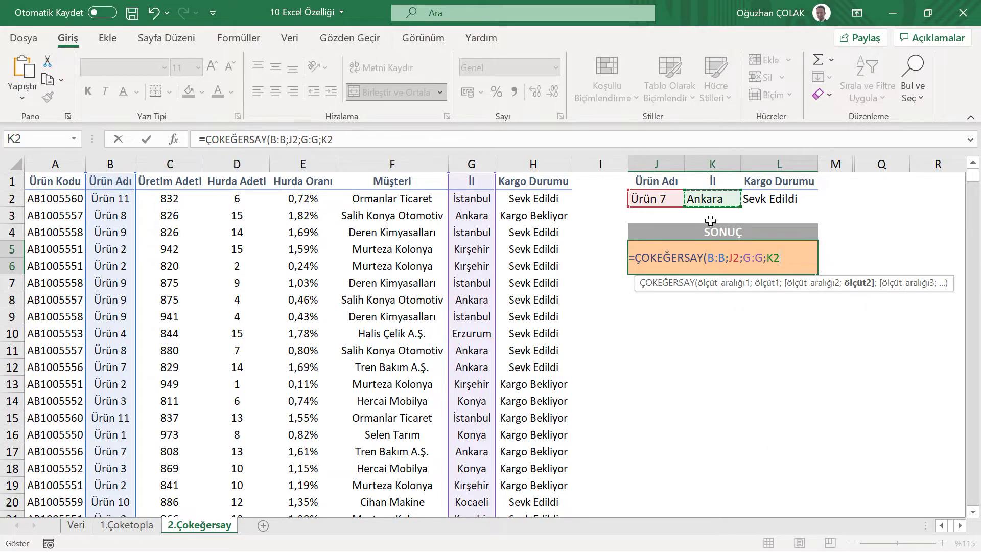
pyautogui.write(';')
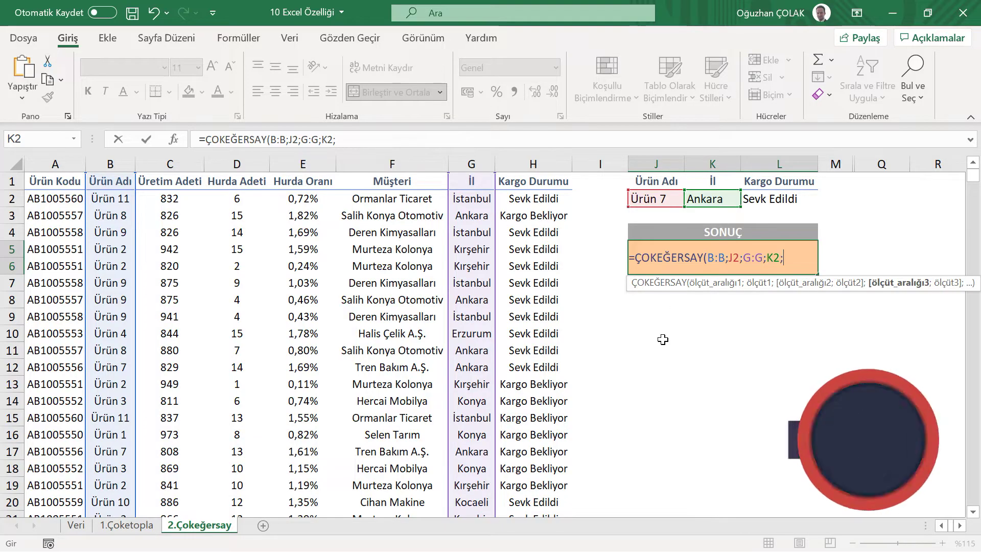
pyautogui.click(558, 173)
pyautogui.write(';')
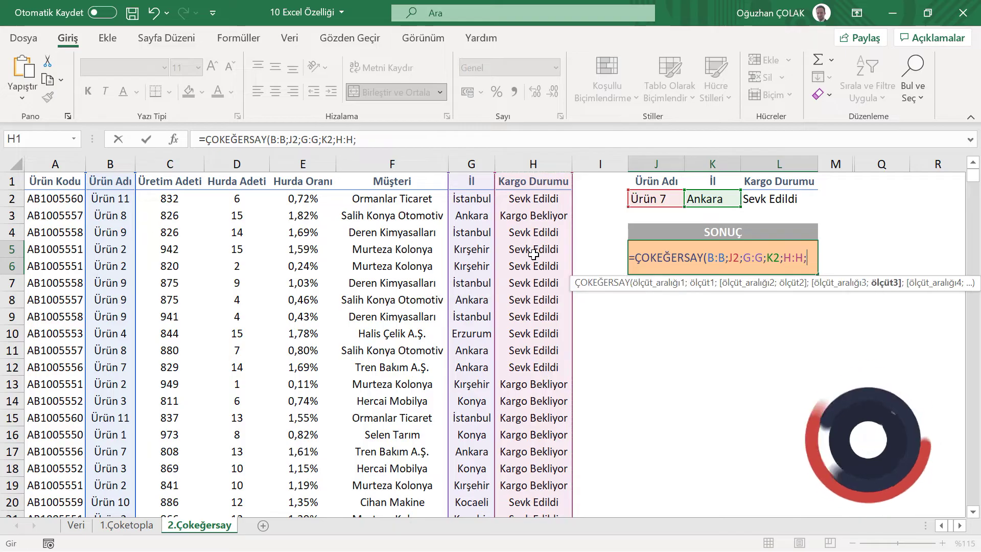
pyautogui.click(777, 205)
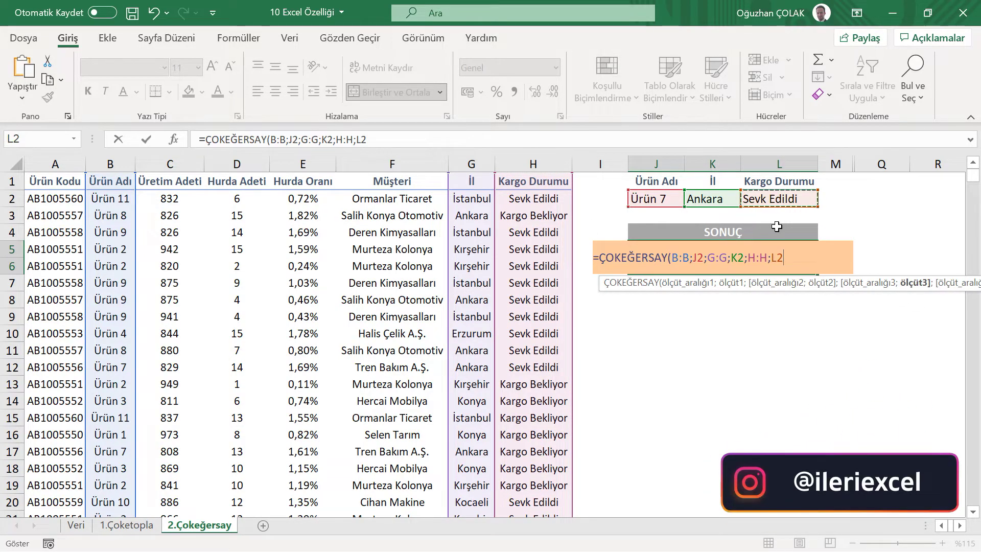
pyautogui.write(')')
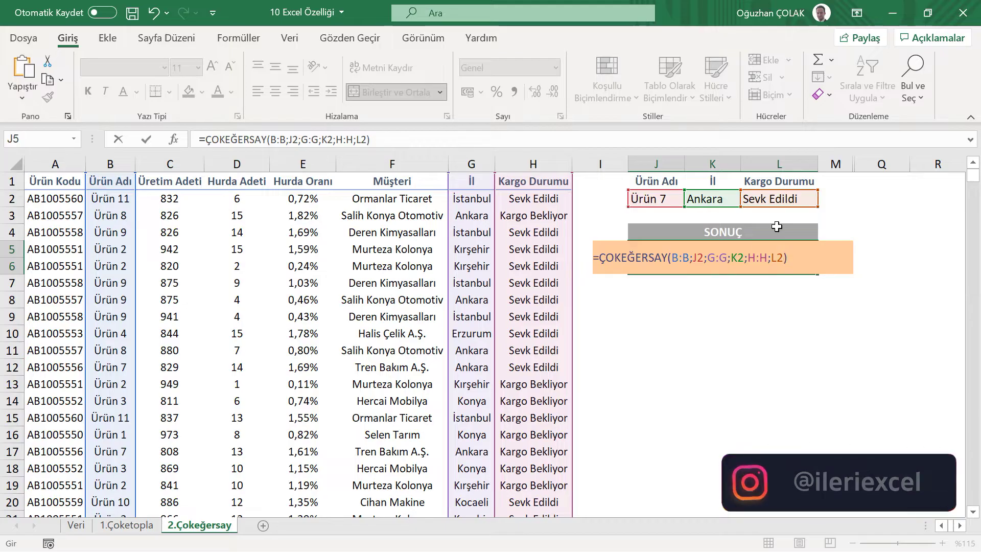
pyautogui.press('Return')
pyautogui.click(775, 256)
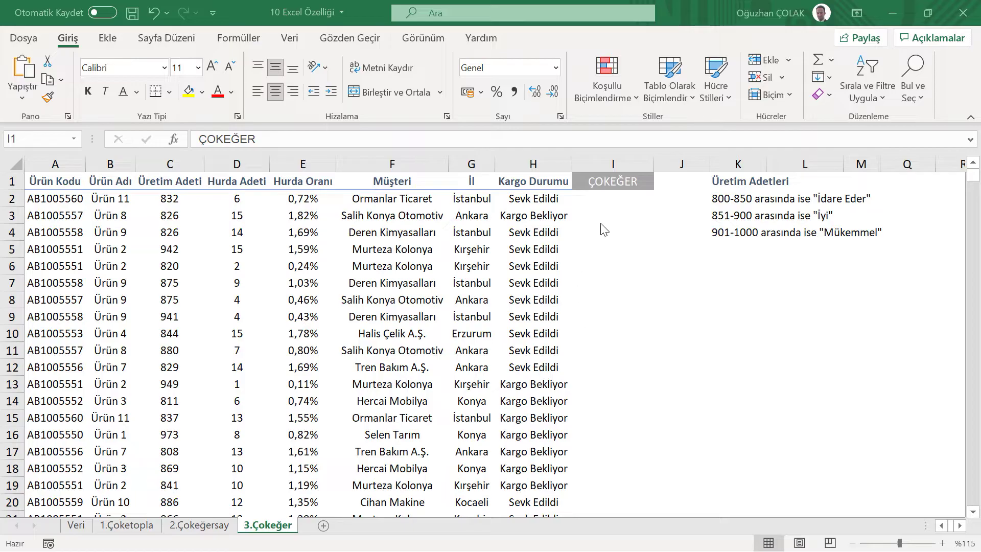
# Open the ÇOKEĞER header cell on the 3.Çokeğer sheet for editing
pyautogui.doubleClick(611, 186)
# Drag the Üretim Adetleri rating notes block from K1:K4 down to K10:K13
pyautogui.click(614, 204)
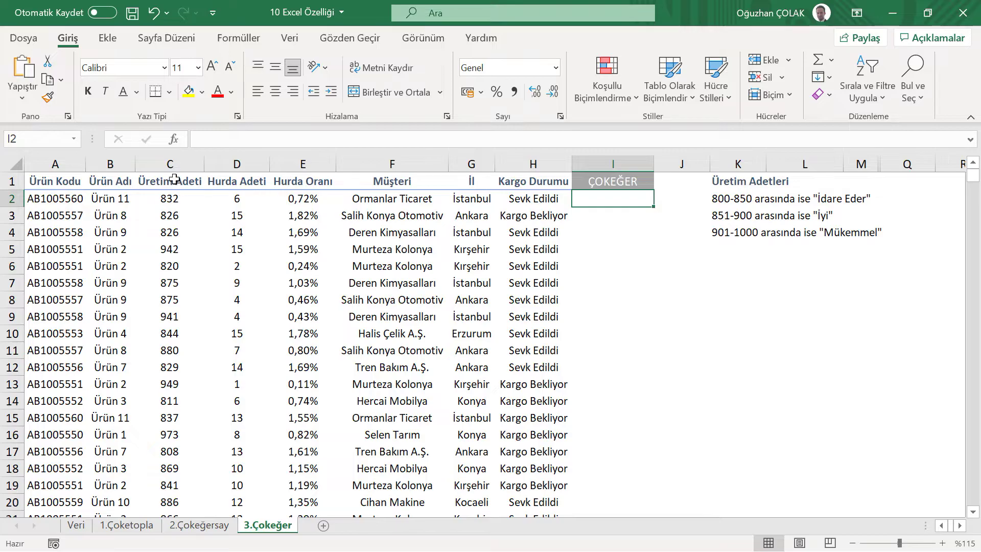
pyautogui.click(179, 163)
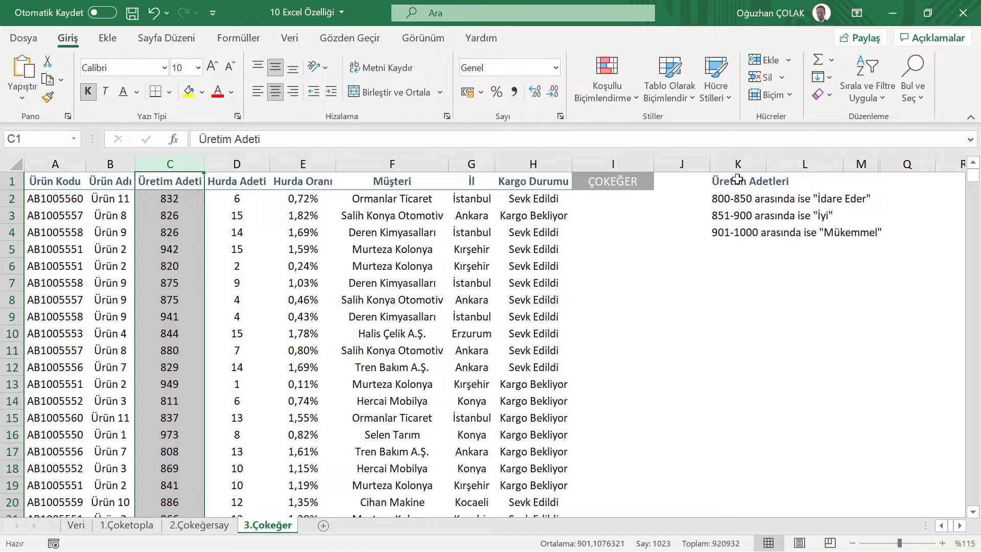
pyautogui.moveTo(737, 179); pyautogui.dragTo(737, 232)
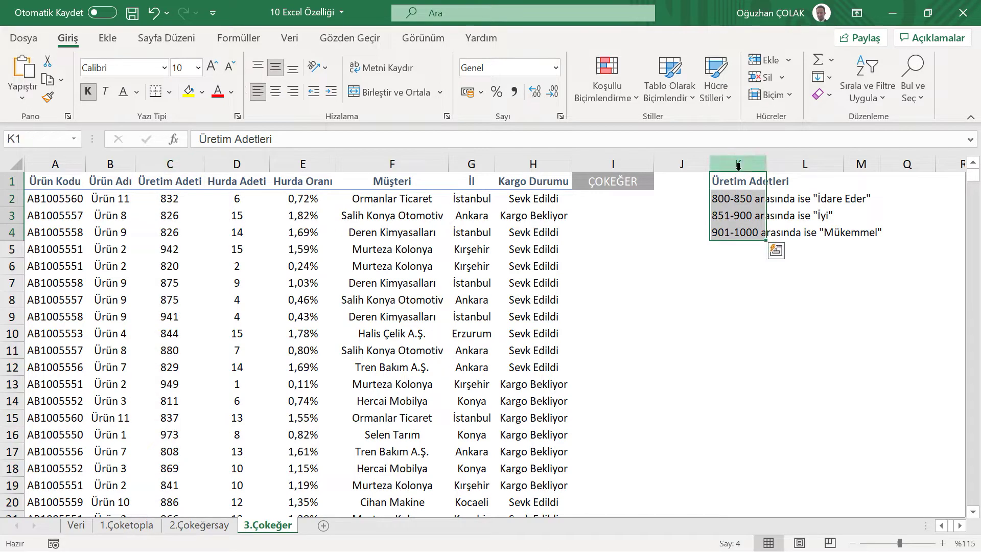
pyautogui.moveTo(738, 173); pyautogui.dragTo(741, 335)
pyautogui.click(593, 198)
# Enter =ÇOKEĞER(C2>900;"Mükemmel";C2>850;"İyi";C2>800;"İdare Eder") in I2, showing İdare Eder
pyautogui.write('=çok')
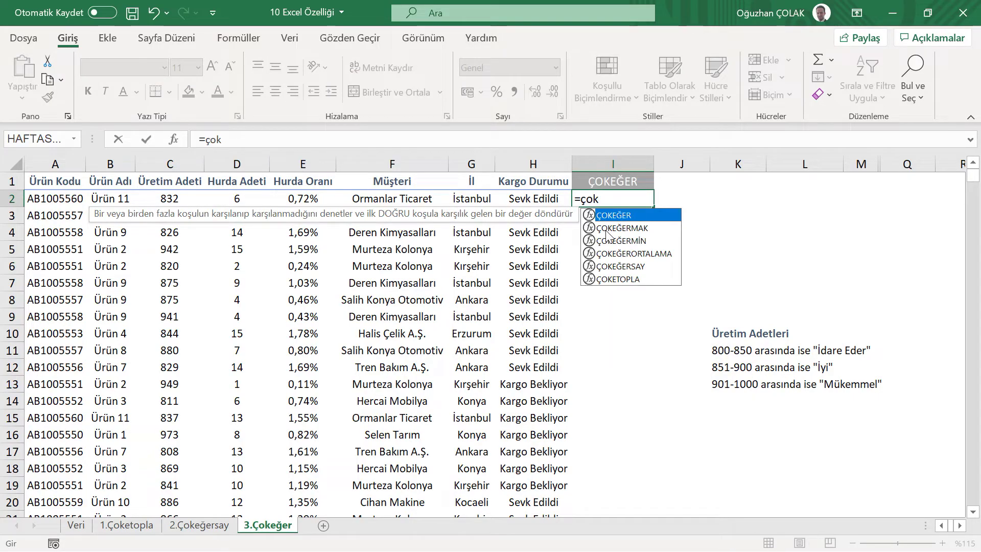
pyautogui.write('eğe')
pyautogui.press('Tab')
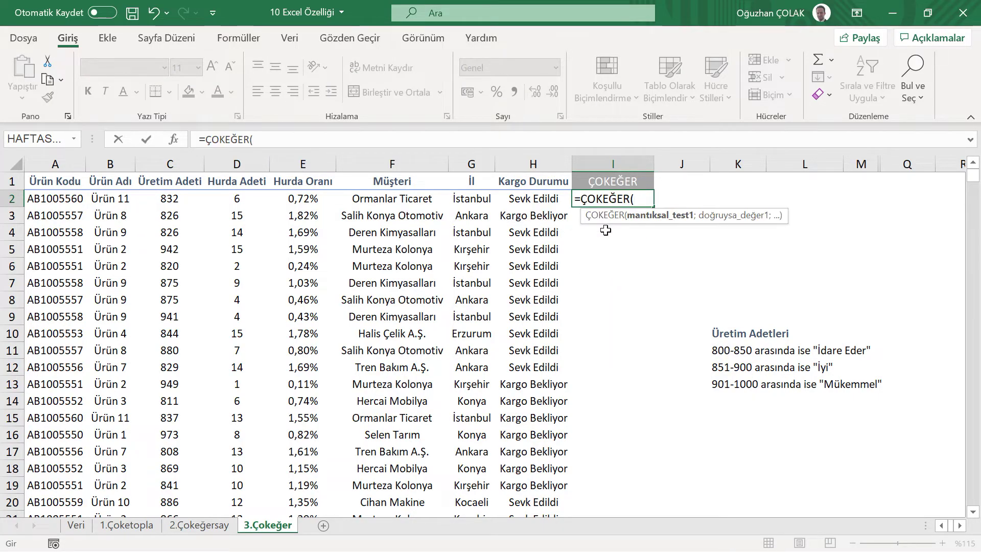
pyautogui.click(173, 204)
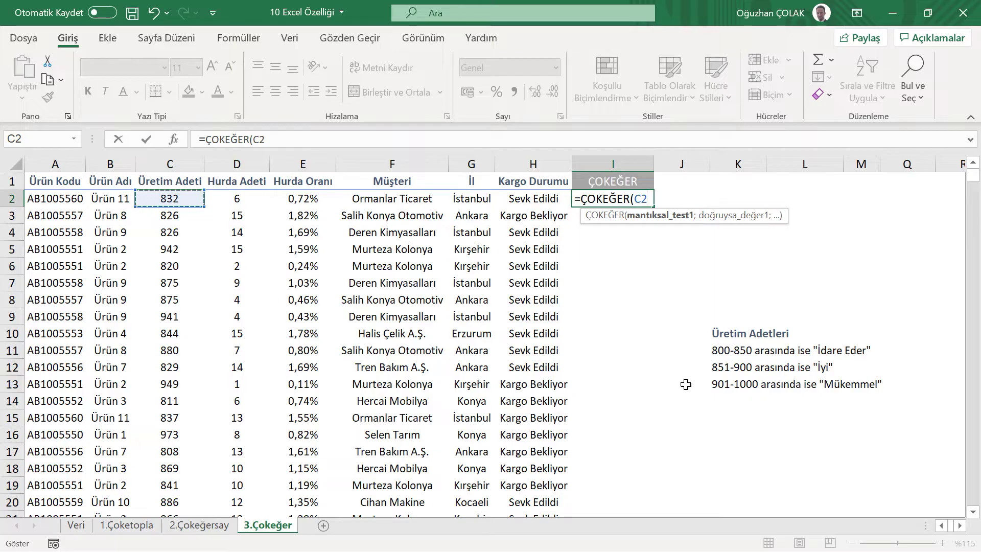
pyautogui.write('<')
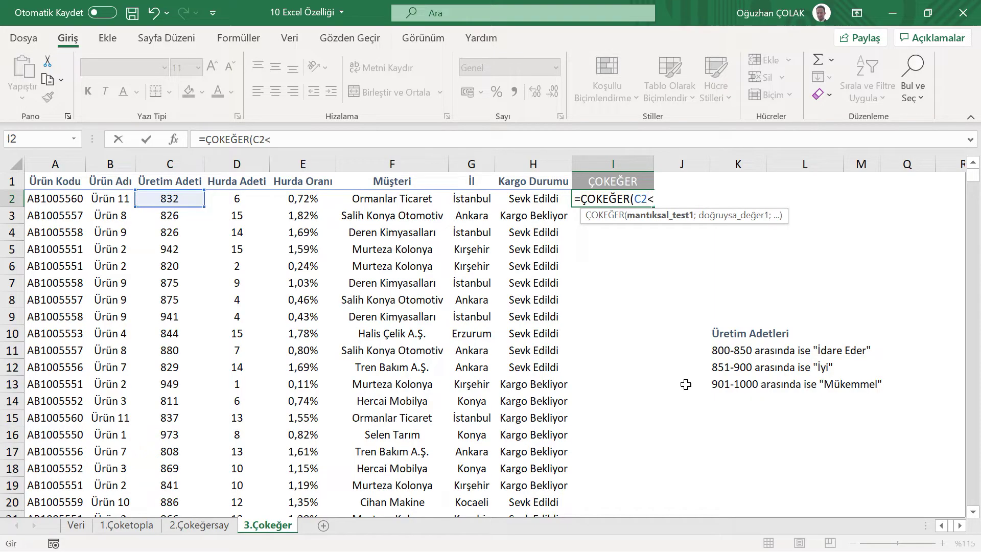
pyautogui.press('BackSpace')
pyautogui.write('>900')
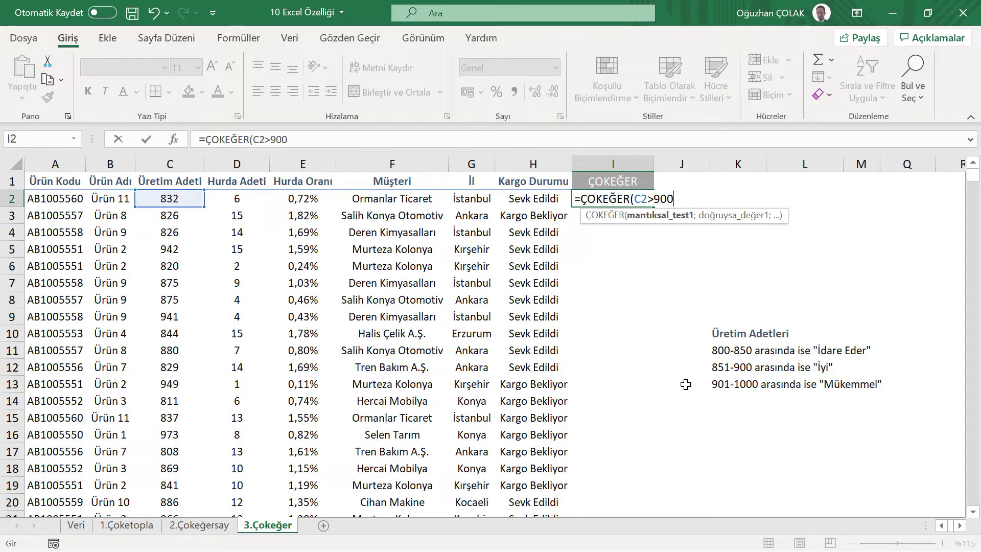
pyautogui.write(';')
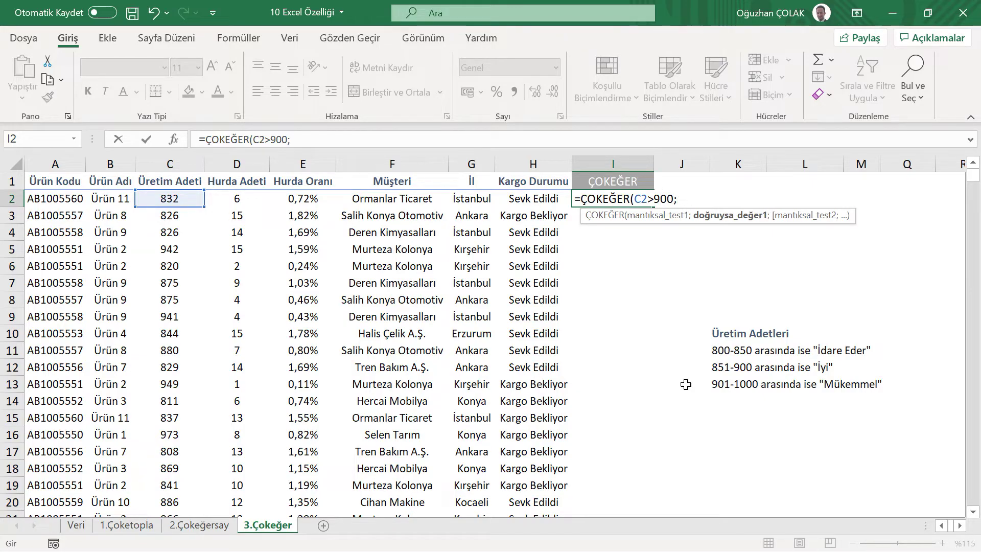
pyautogui.write('Mükemmel')
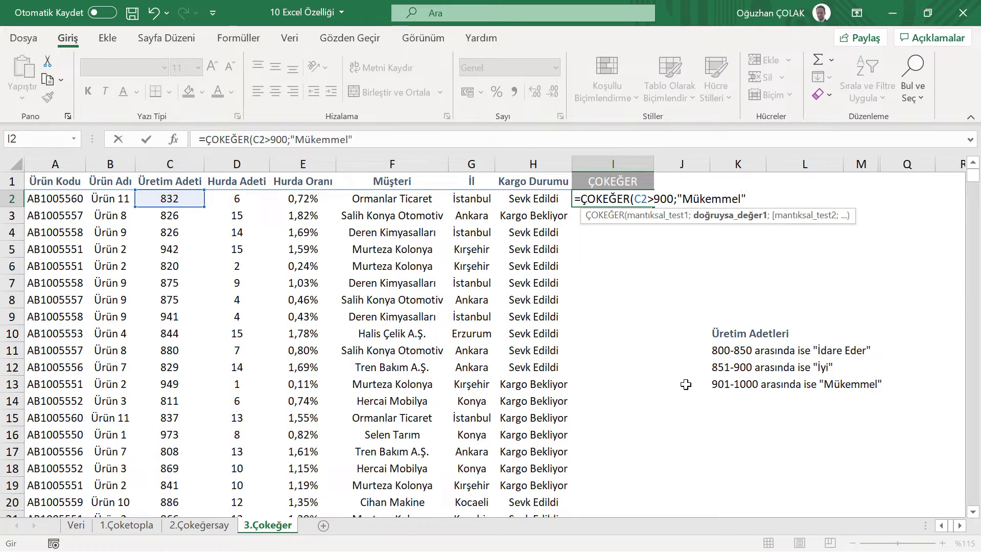
pyautogui.write(';')
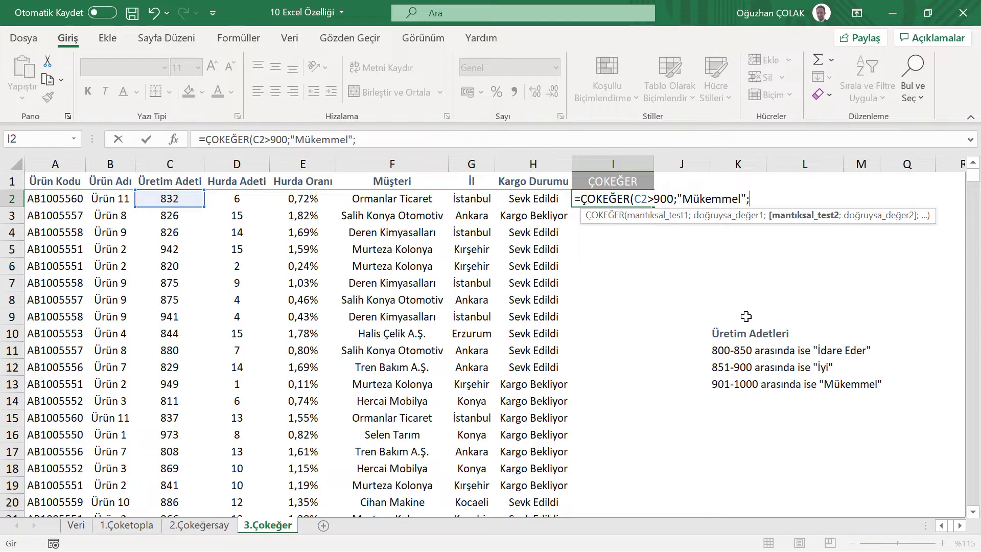
pyautogui.click(154, 199)
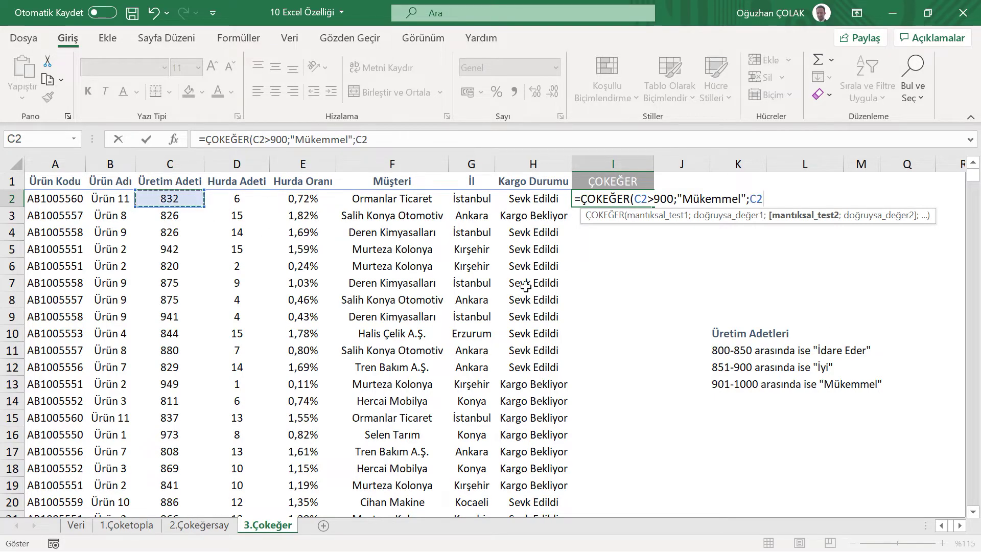
pyautogui.write('>')
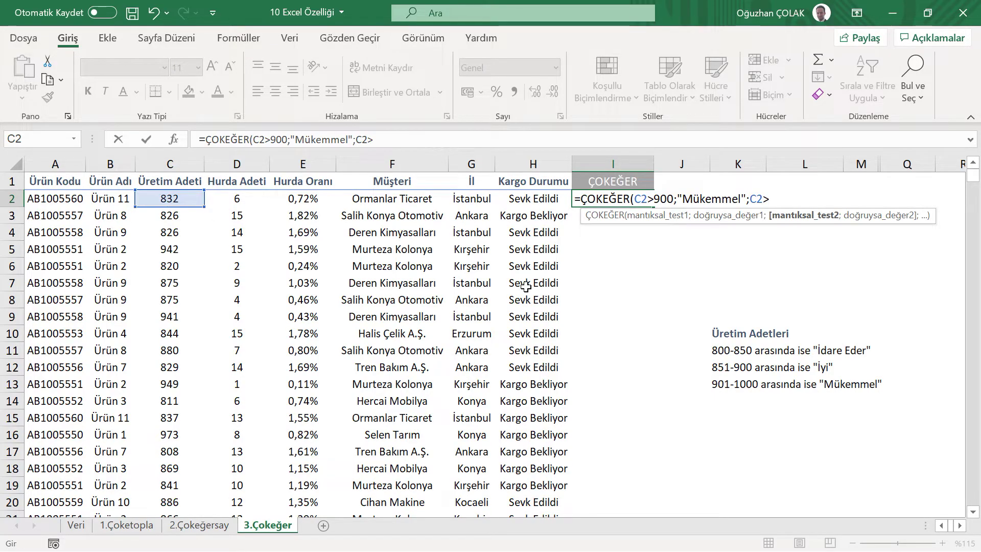
pyautogui.write('850')
pyautogui.write(';')
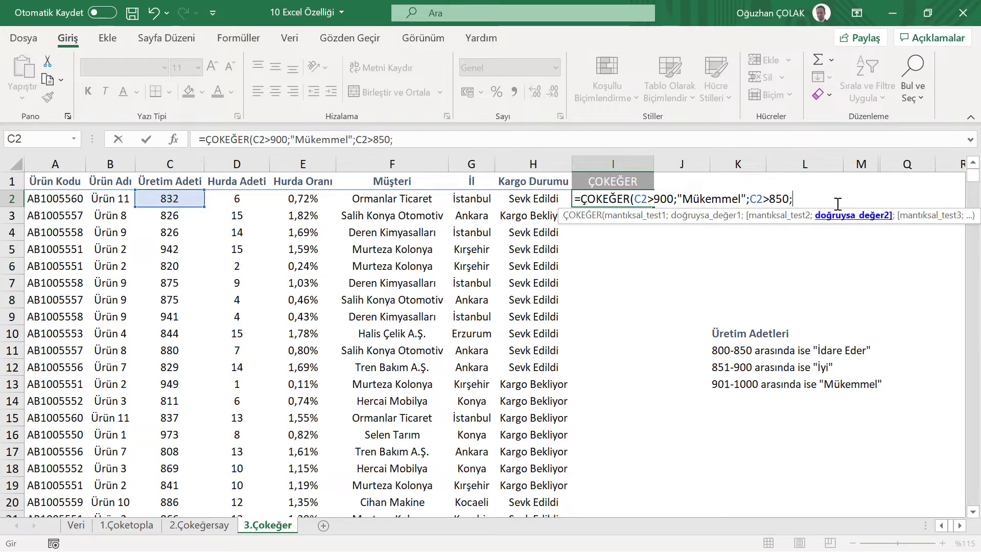
pyautogui.write('"')
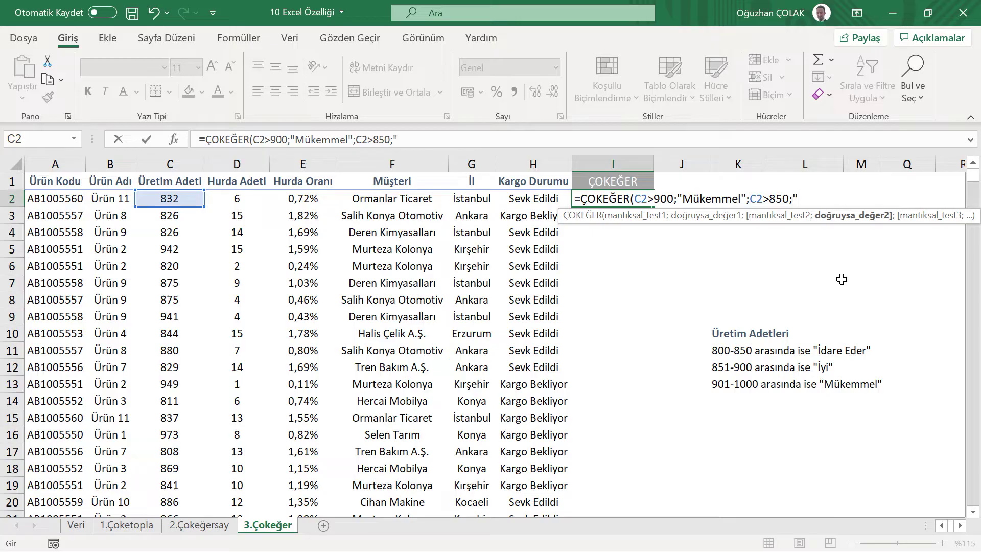
pyautogui.write('İyi"')
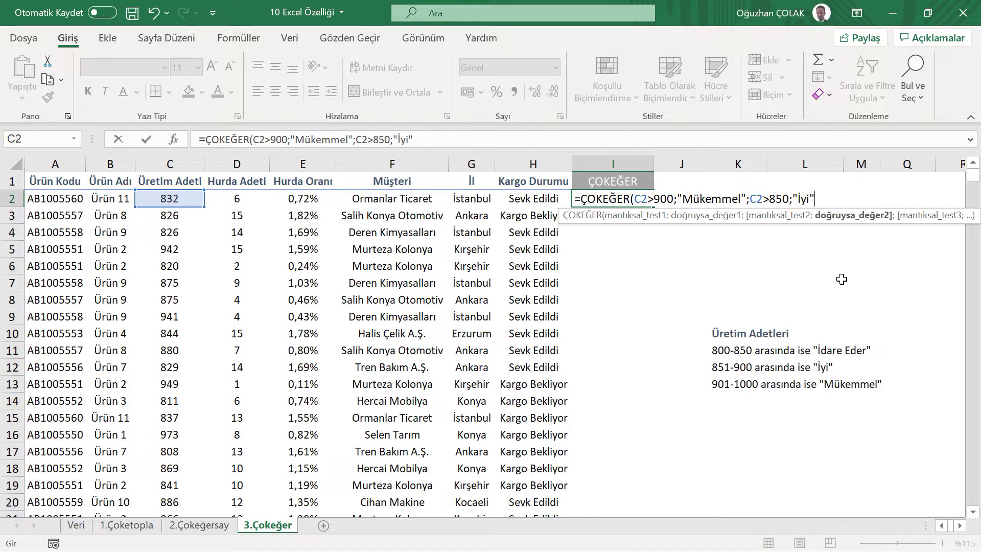
pyautogui.write(';')
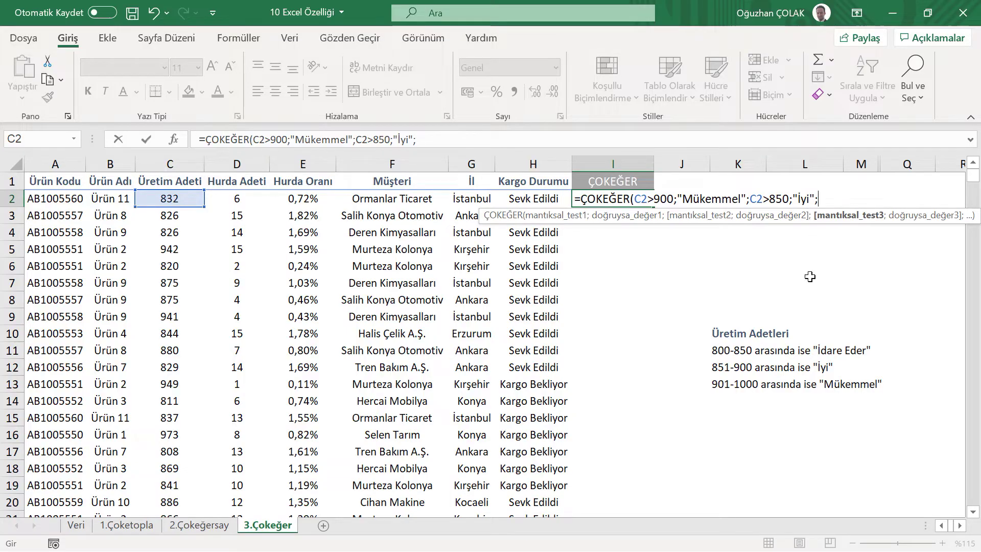
pyautogui.click(194, 199)
pyautogui.write('>800')
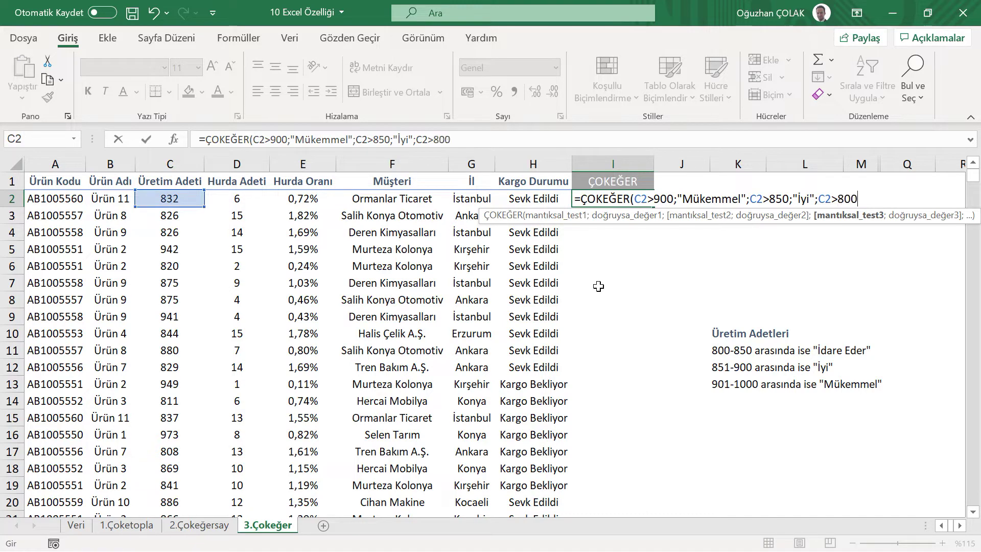
pyautogui.write(';')
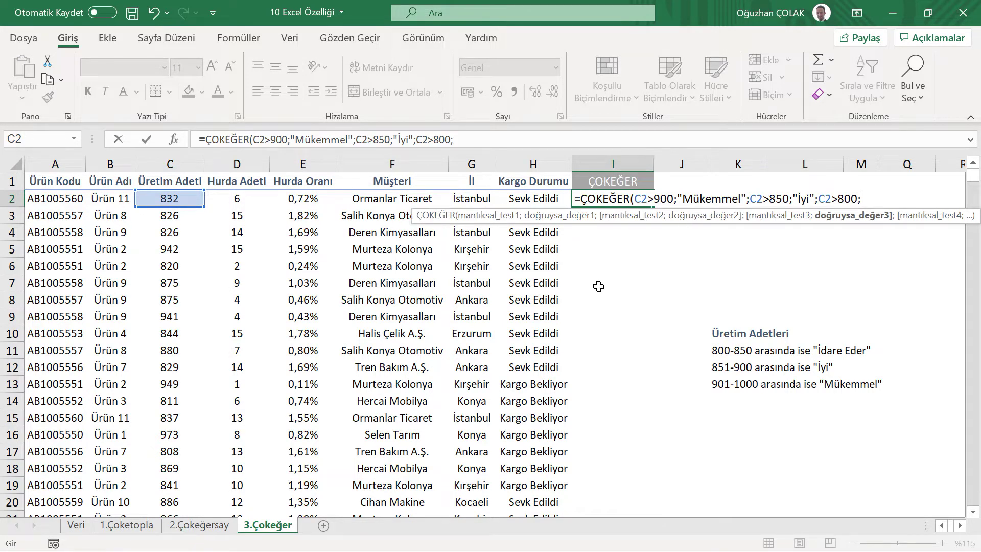
pyautogui.write('"İdare Eder')
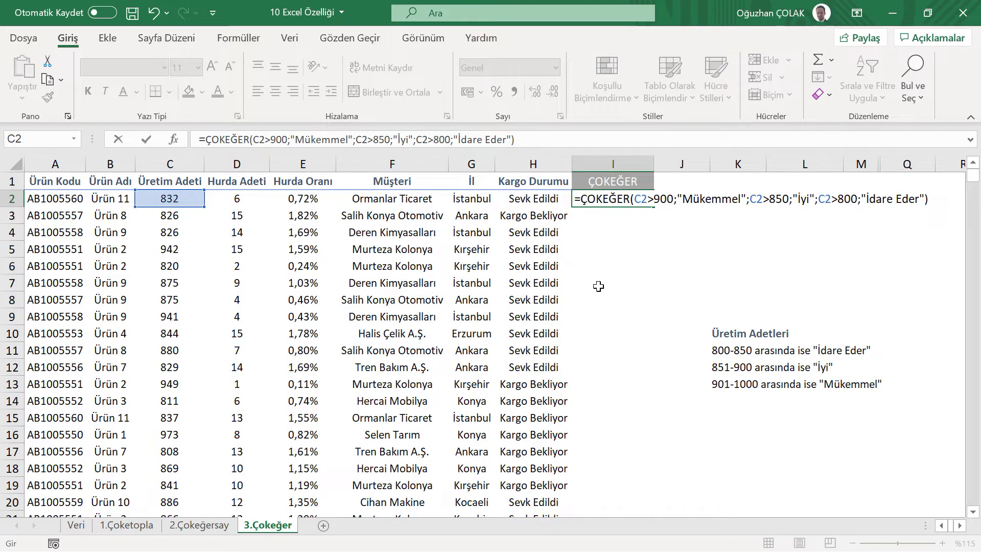
pyautogui.press('Return')
pyautogui.click(610, 195)
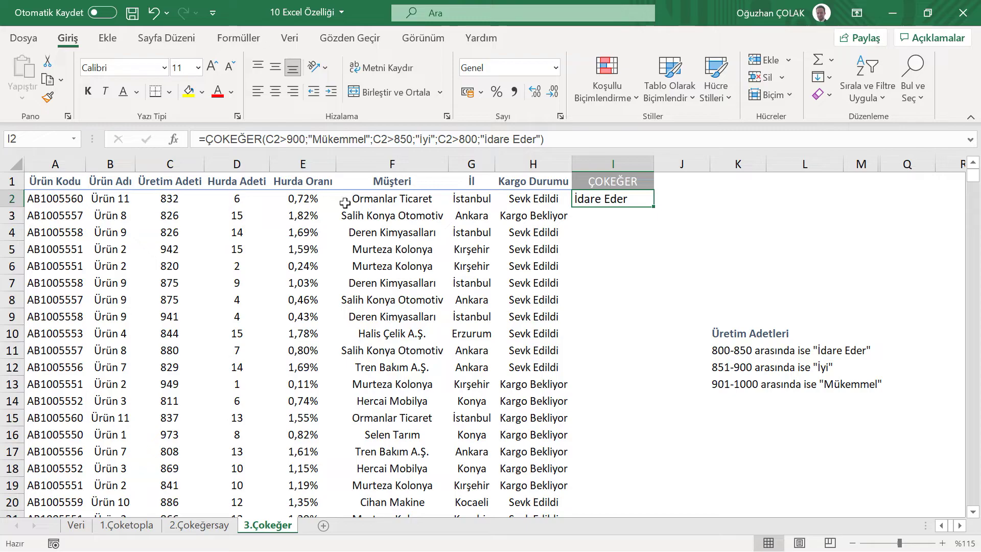
# Fill the I2 rating formula down the whole ÇOKEĞER column
pyautogui.doubleClick(656, 206)
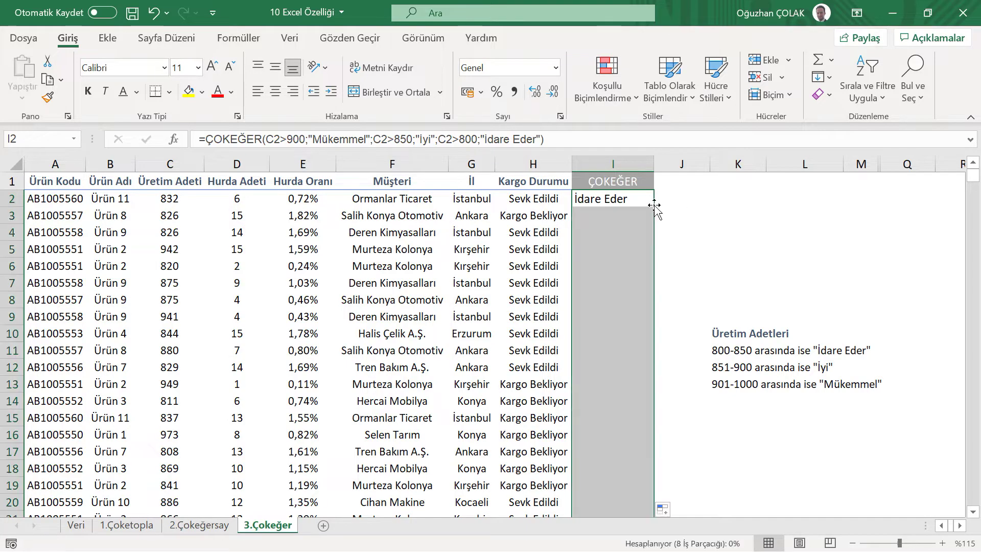
pyautogui.moveTo(595, 249); pyautogui.dragTo(184, 247)
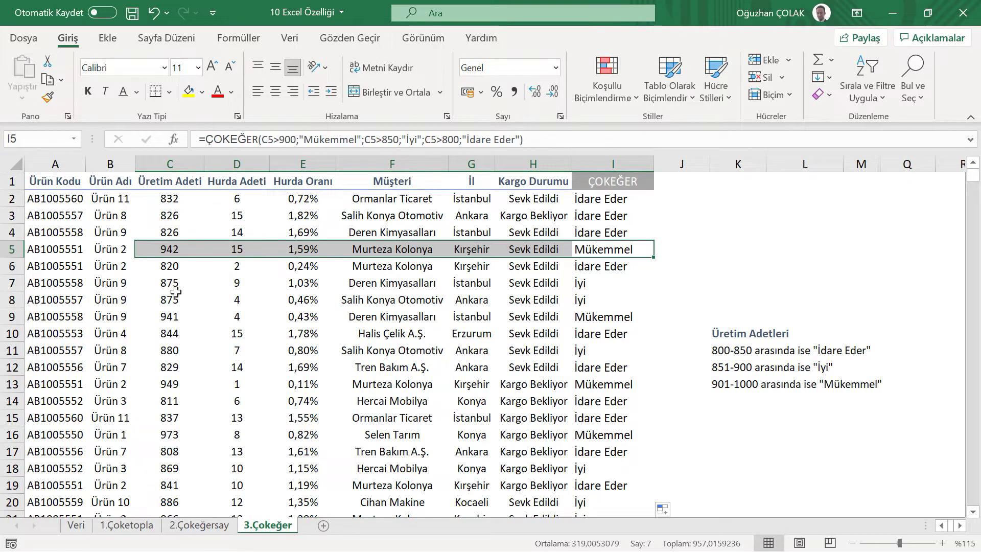
pyautogui.moveTo(176, 298); pyautogui.dragTo(584, 294)
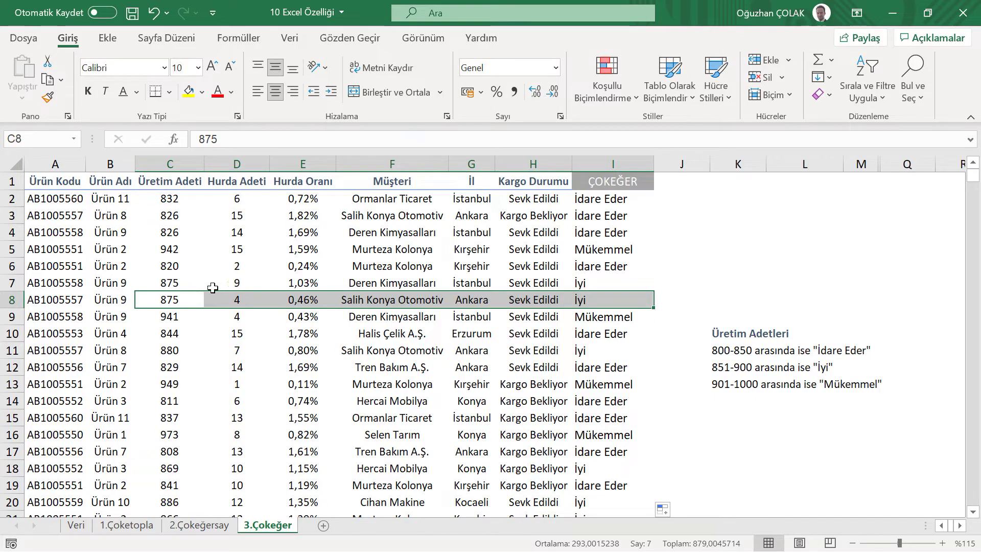
# Change C8 from 875 to 950 so I8 shows Mükemmel
pyautogui.click(182, 299)
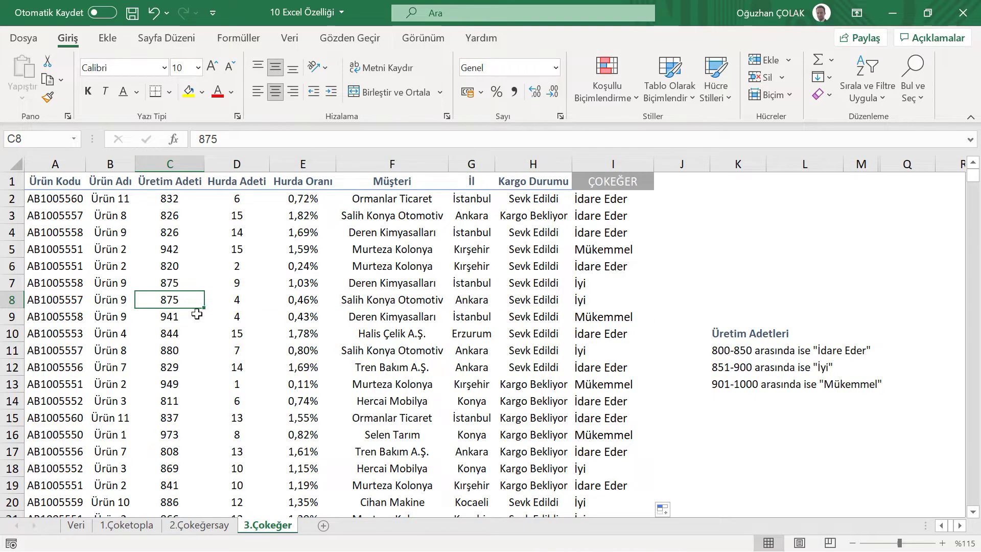
pyautogui.write('950')
pyautogui.press('Return')
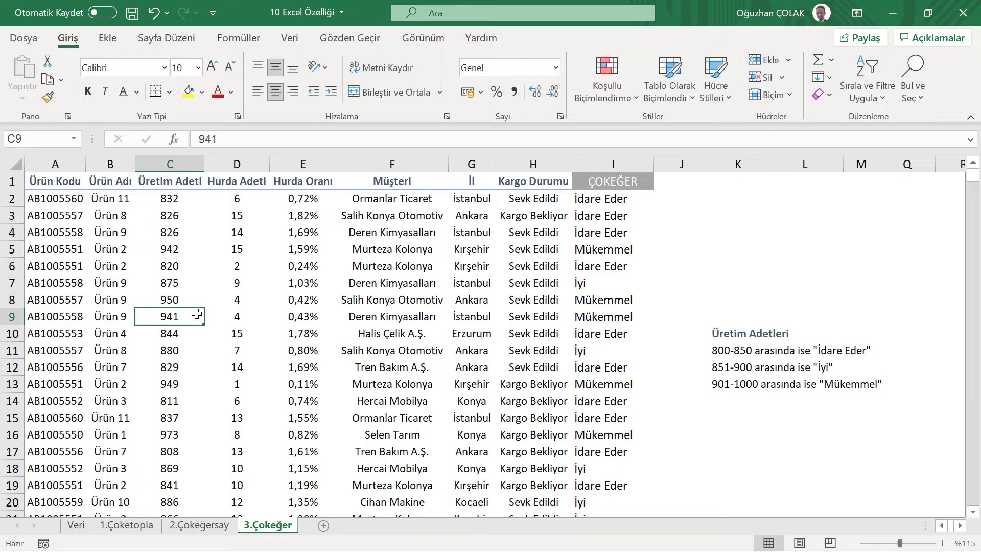
pyautogui.click(588, 300)
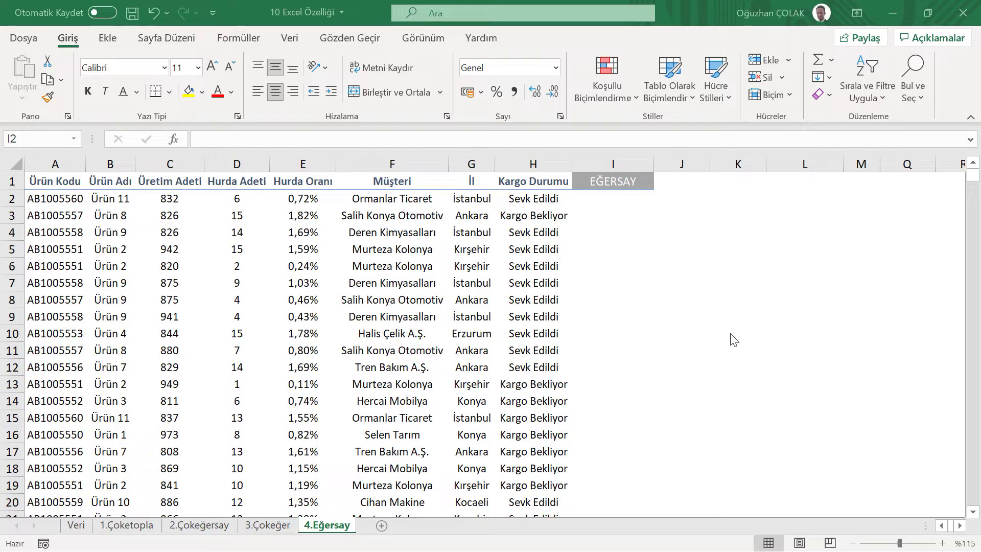
# Count İl rows matching G2's city with =EĞERSAY(G:G;G2) in I2
pyautogui.click(607, 192)
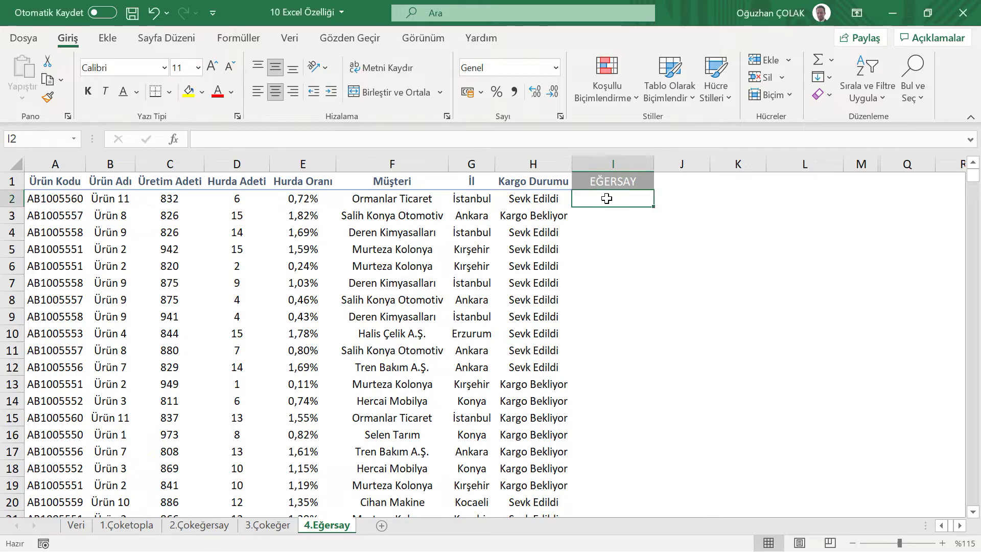
pyautogui.write('=e')
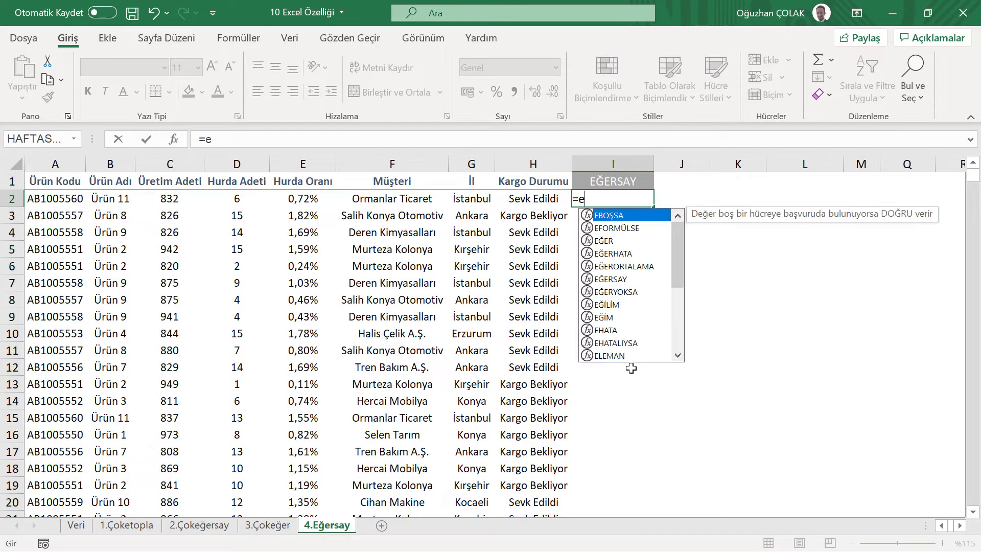
pyautogui.write('ğersa')
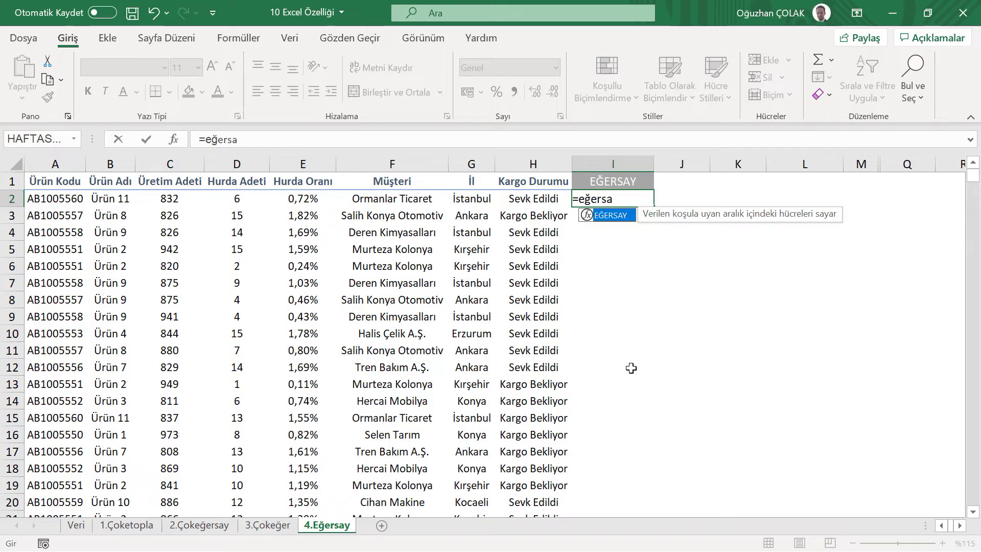
pyautogui.press('Tab')
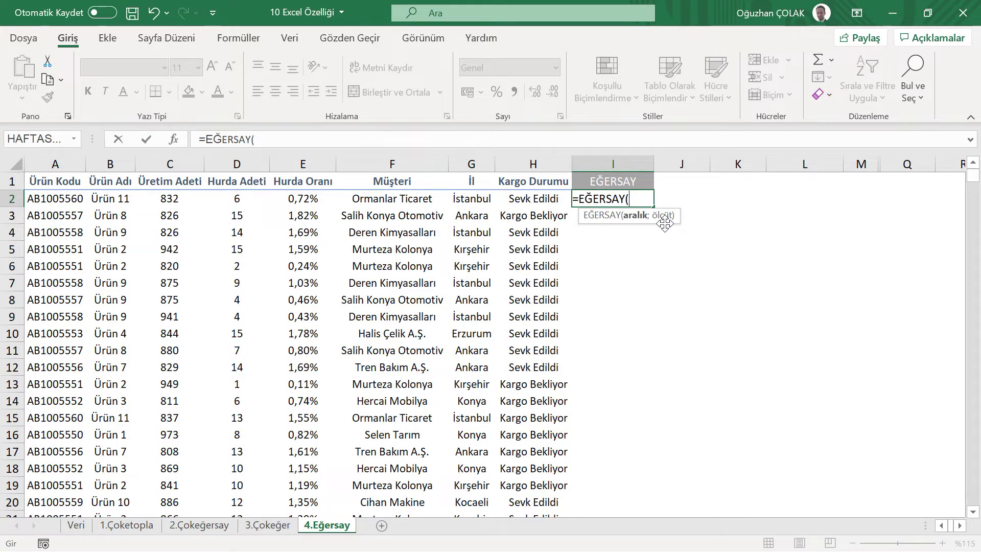
pyautogui.click(471, 163)
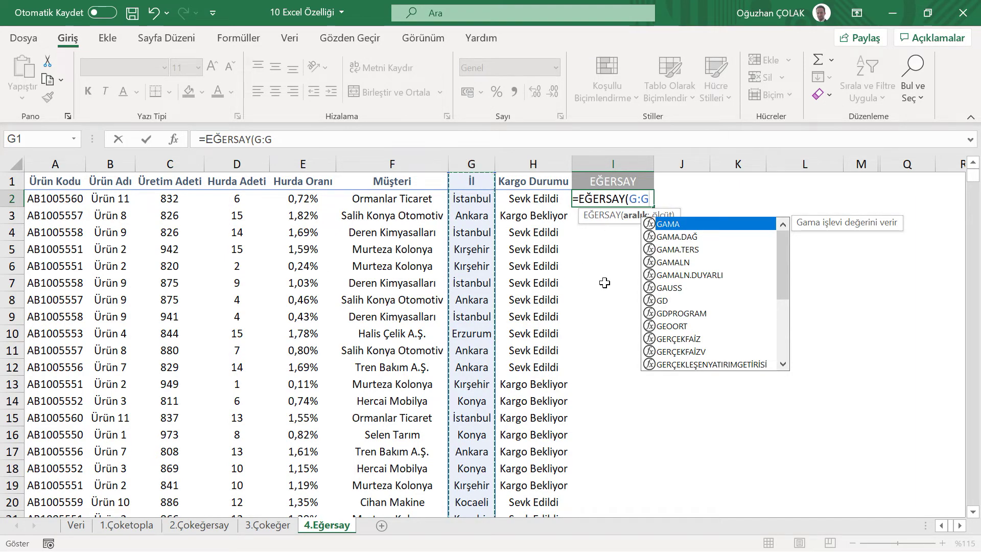
pyautogui.write(';')
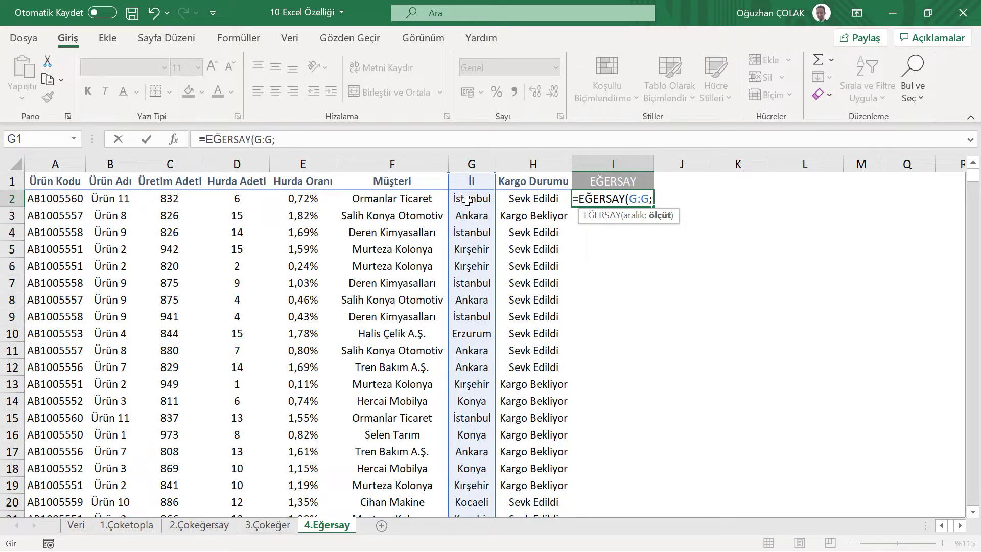
pyautogui.click(467, 200)
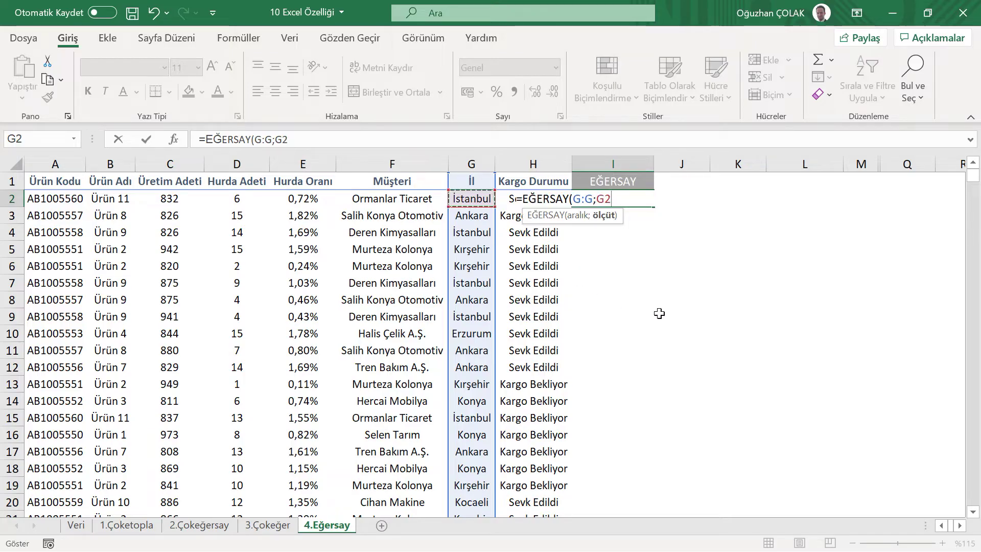
pyautogui.write(')')
pyautogui.press('Return')
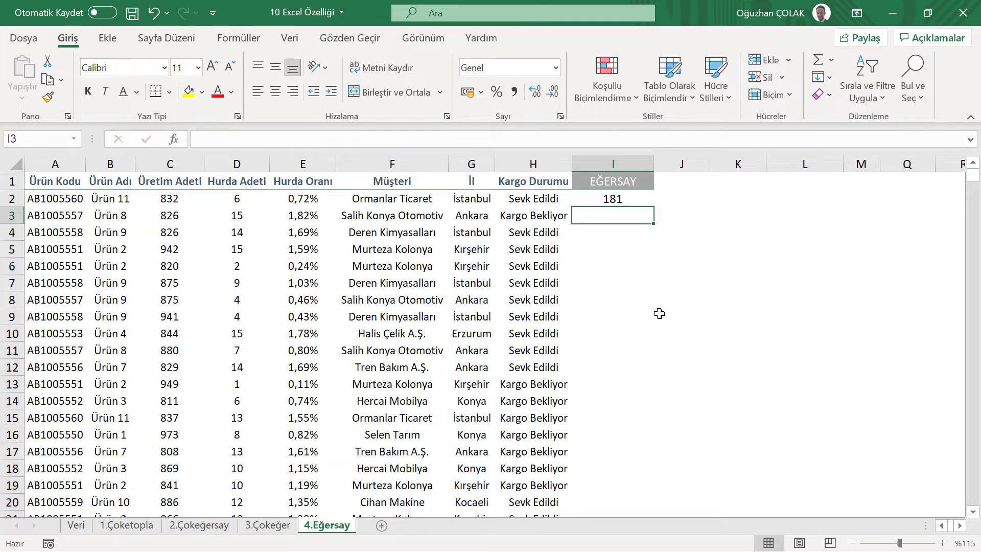
pyautogui.click(613, 200)
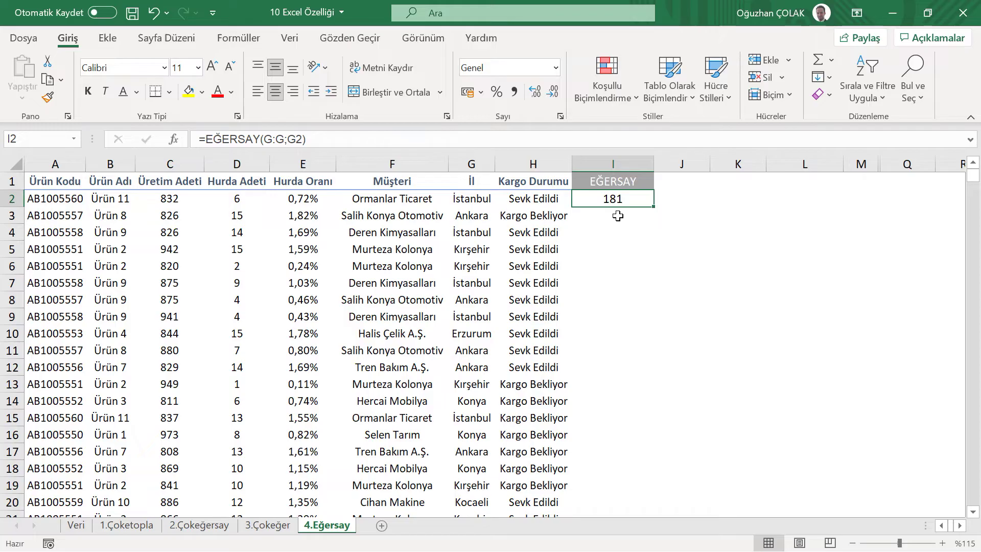
# Change the criterion to "İstanbul" so I2 counts 181 rows
pyautogui.click(471, 164)
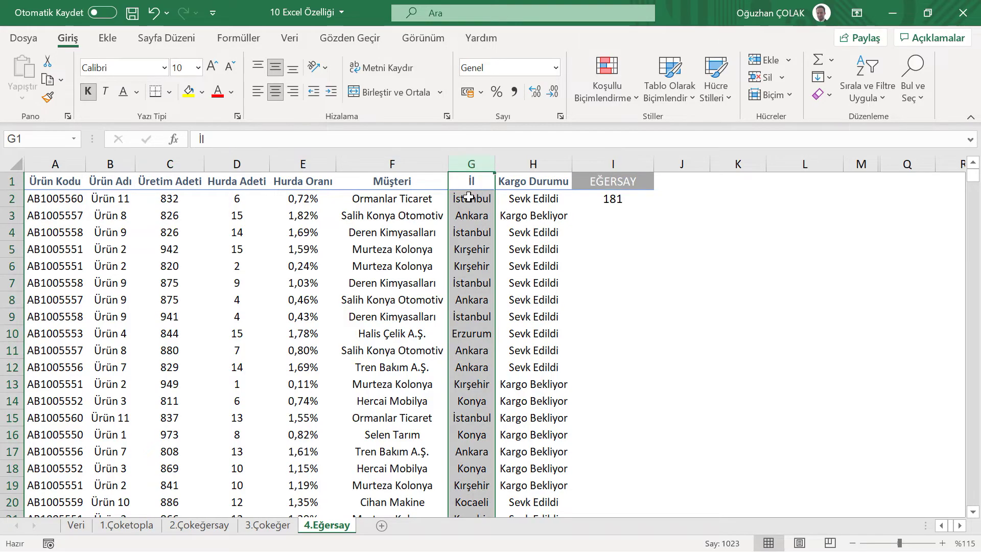
pyautogui.click(614, 199)
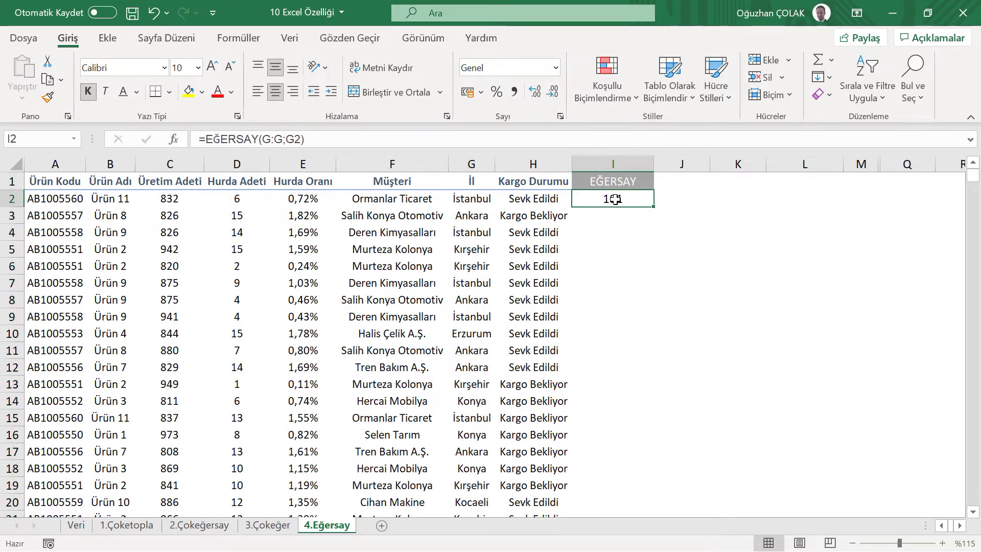
pyautogui.click(295, 141)
pyautogui.press('BackSpace')
pyautogui.press('BackSpace')
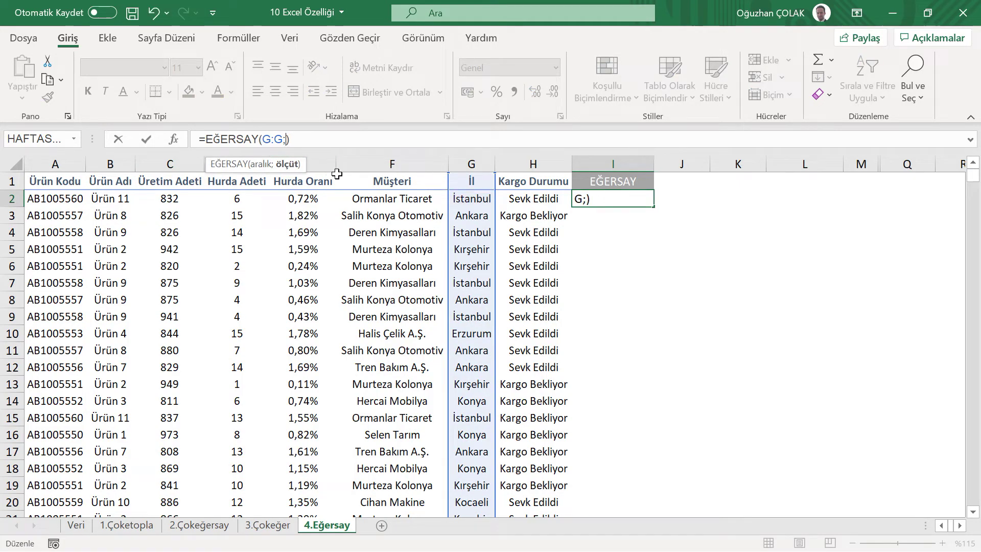
pyautogui.write('"İstanbul"')
pyautogui.press('Return')
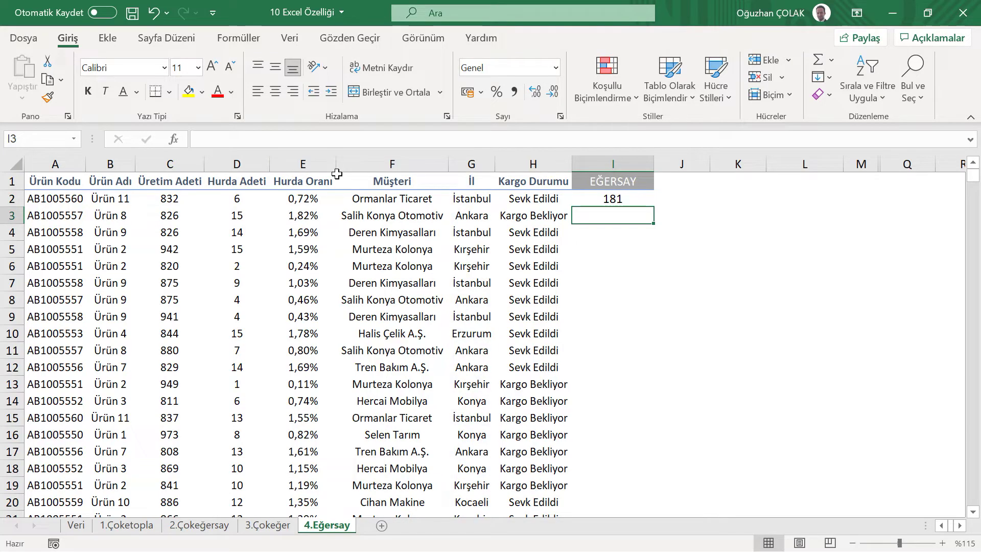
pyautogui.click(629, 201)
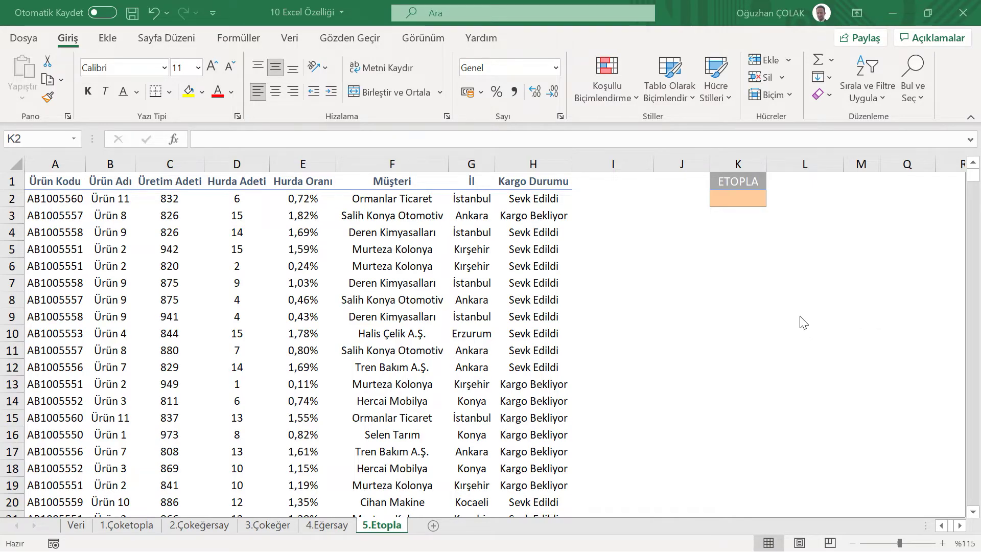
# Enter =ETOPLA(G:G;G2;C:C) in K2 to total İstanbul's Üretim Adeti
pyautogui.click(728, 198)
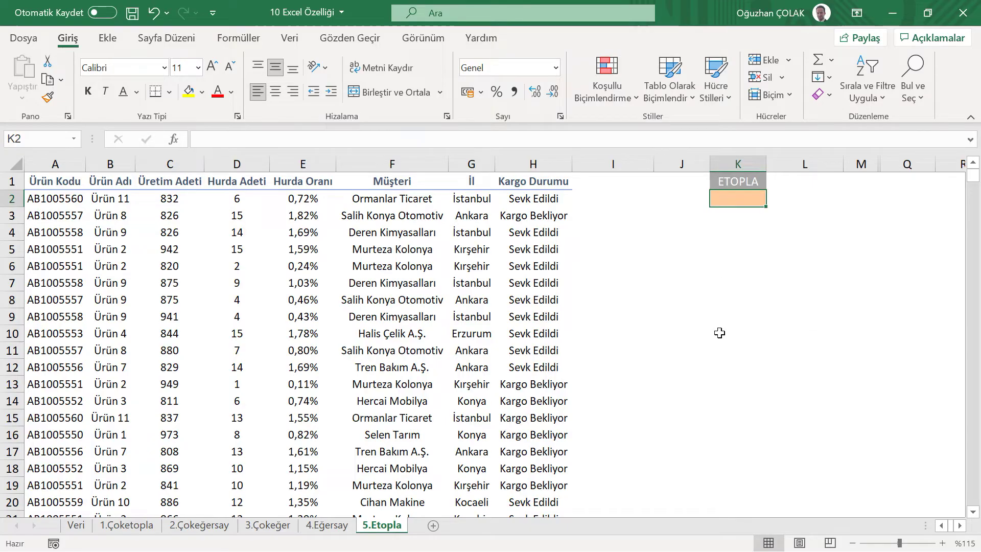
pyautogui.write('=etop')
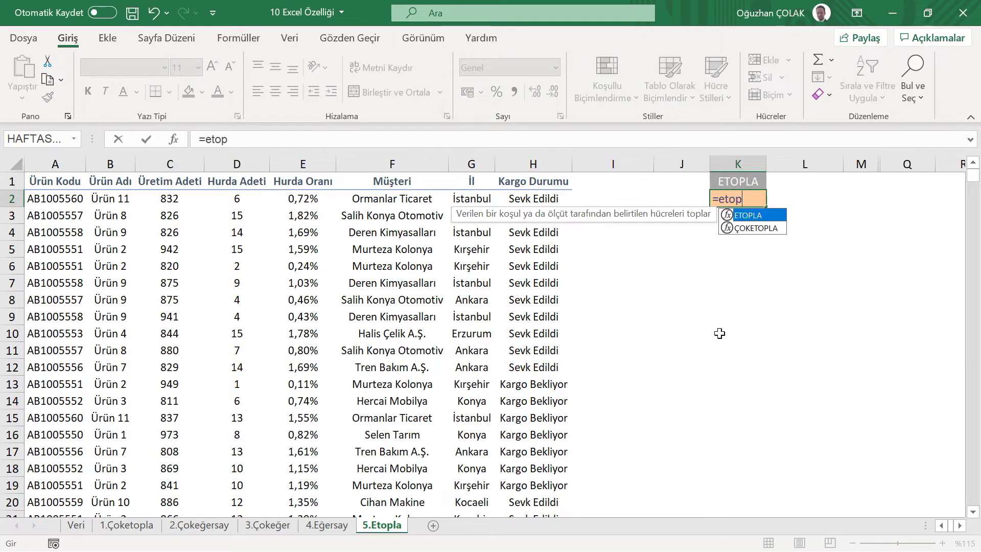
pyautogui.press('Tab')
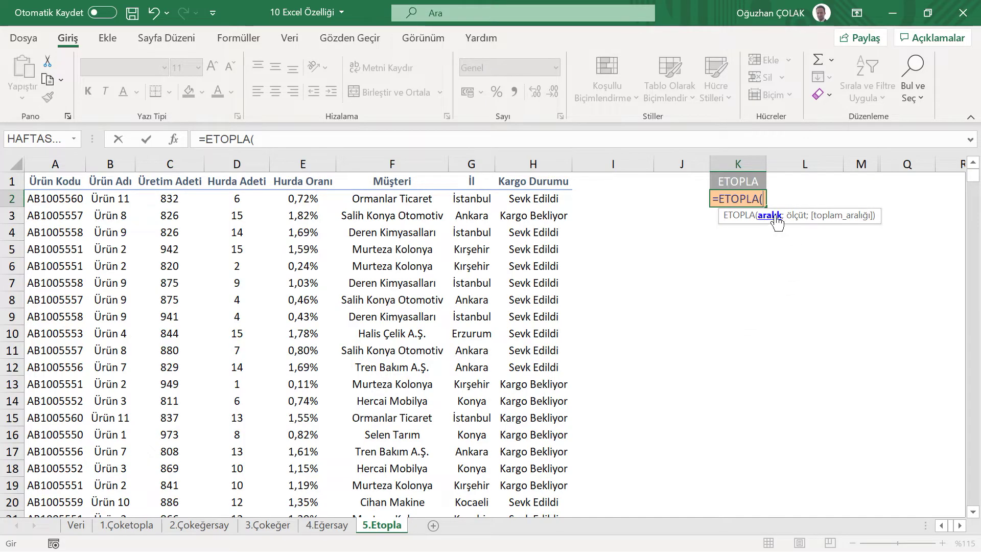
pyautogui.click(471, 164)
pyautogui.write(';')
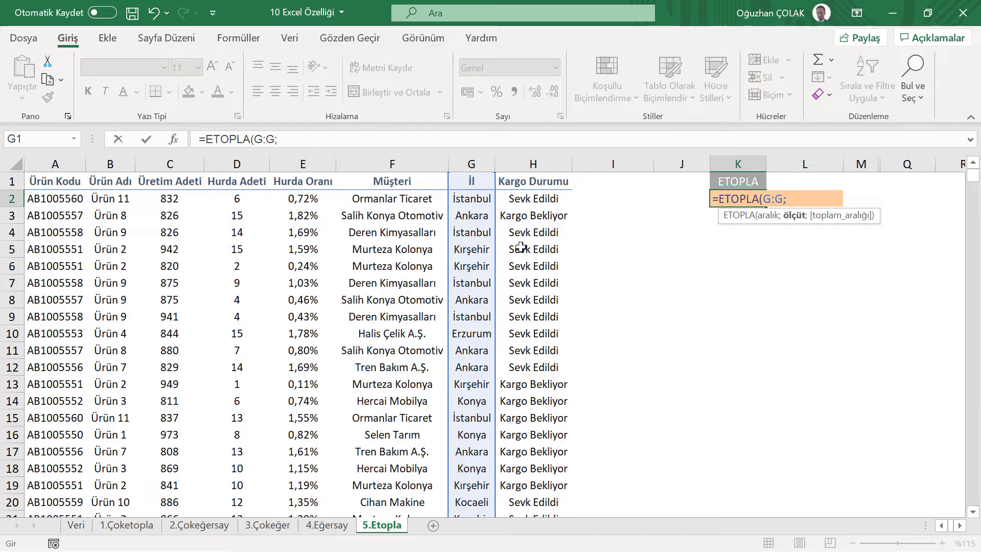
pyautogui.click(462, 198)
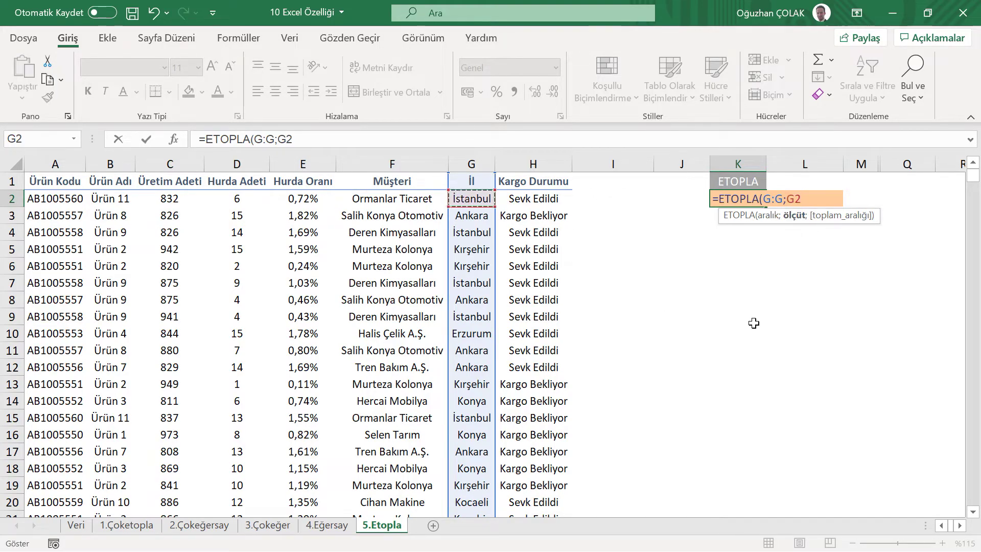
pyautogui.write(';')
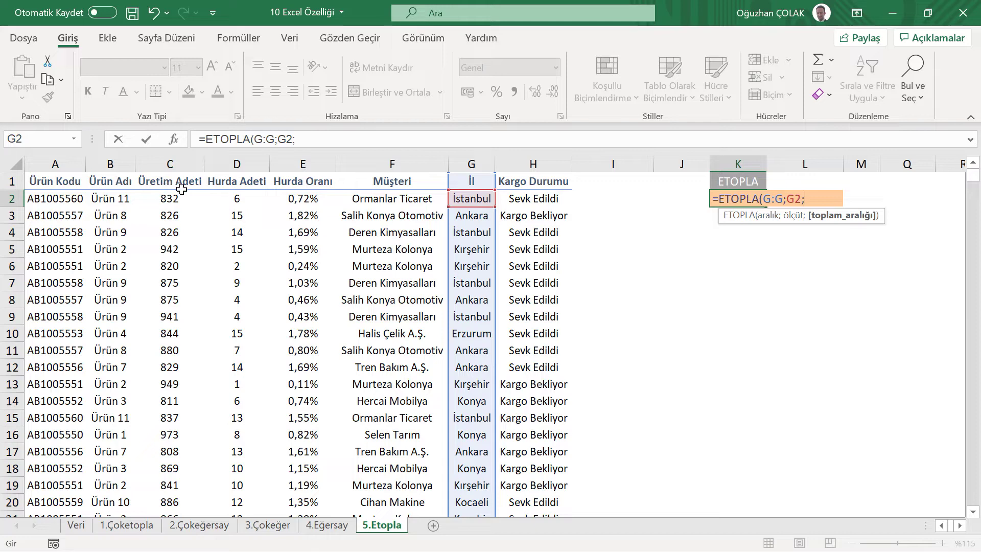
pyautogui.click(178, 164)
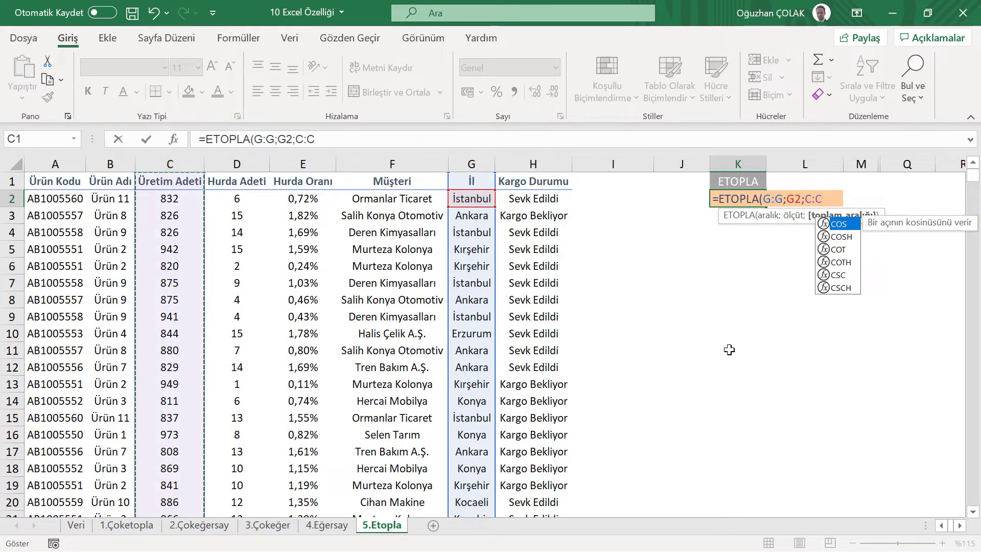
pyautogui.write(')')
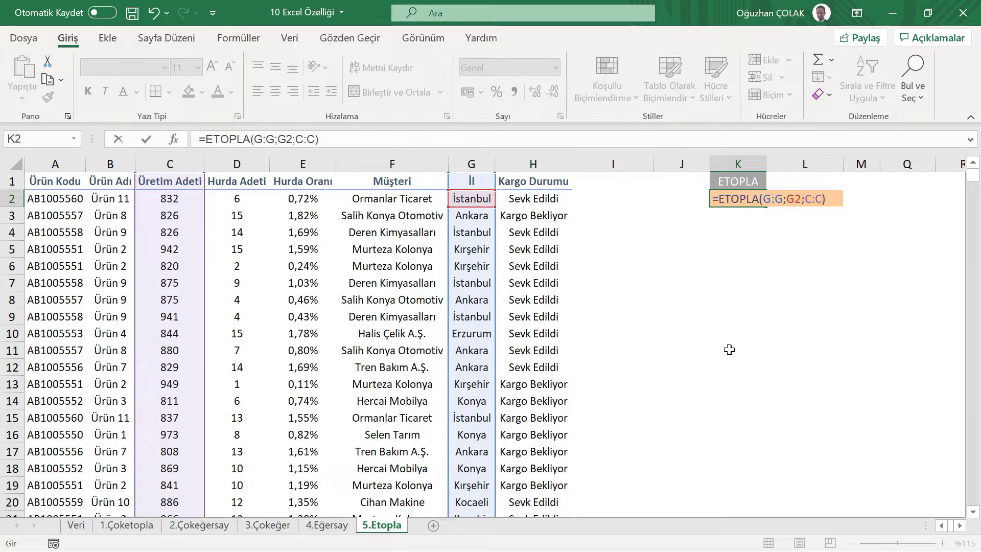
pyautogui.press('Return')
pyautogui.click(743, 204)
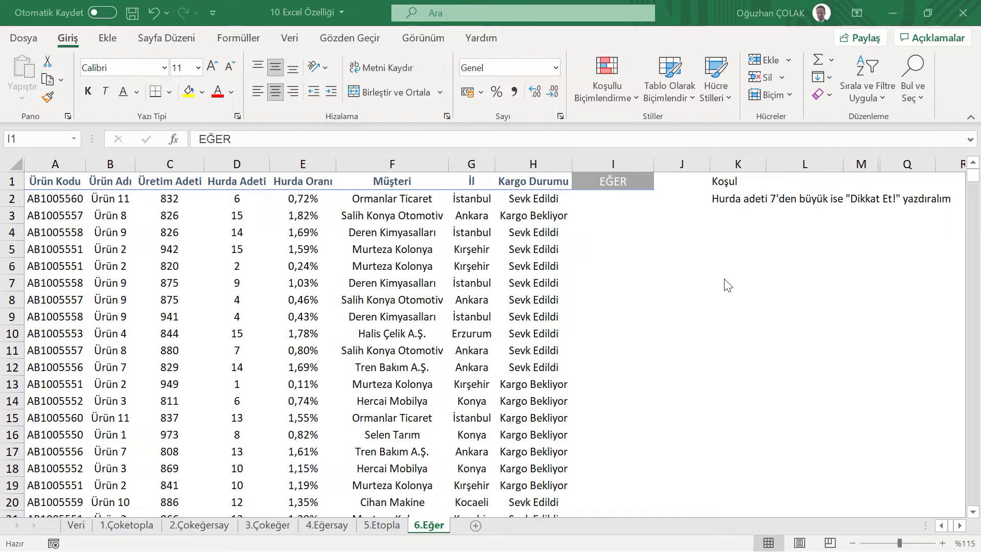
# Enter =EĞER(D2>7;"Dikkat et!";"Harika") in I2
pyautogui.click(626, 200)
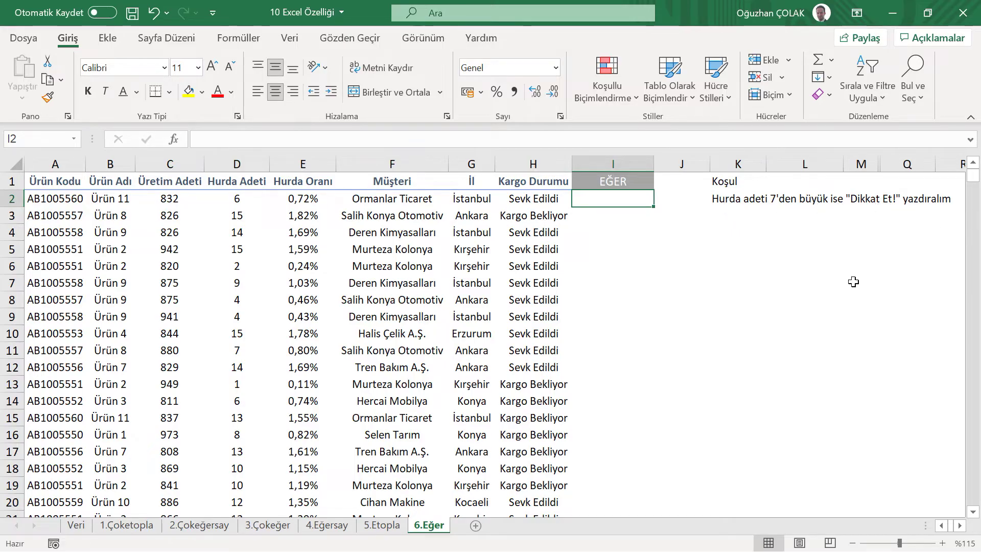
pyautogui.write('=eğer')
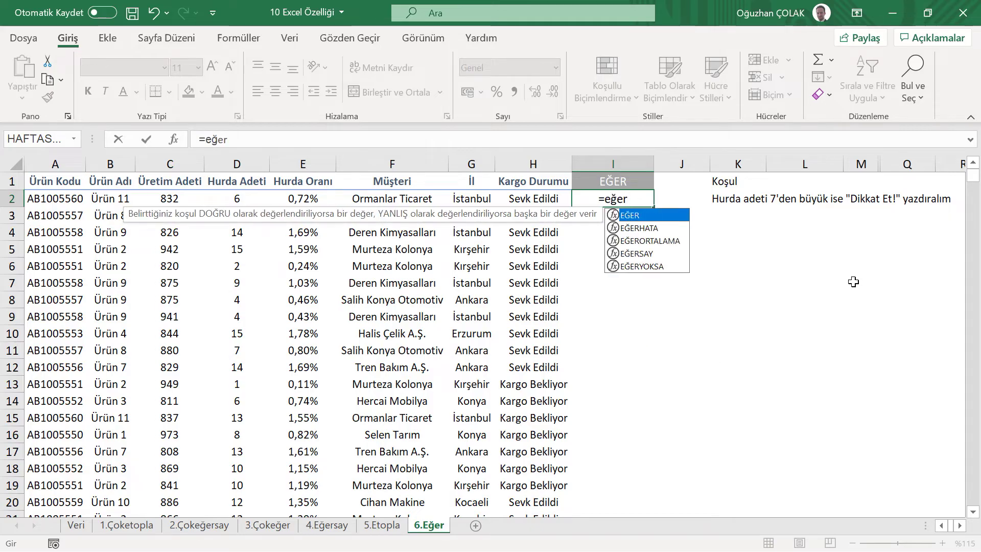
pyautogui.press('Tab')
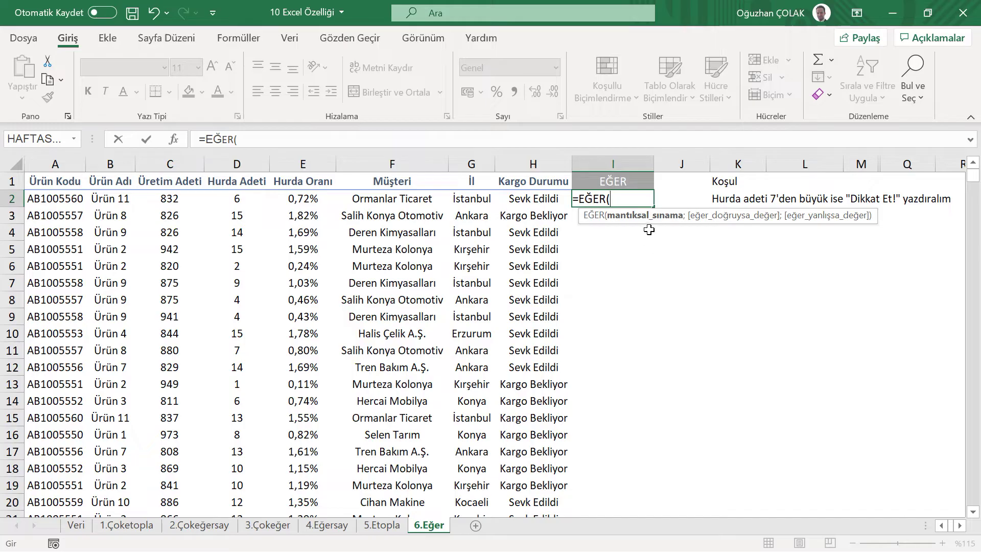
pyautogui.click(239, 196)
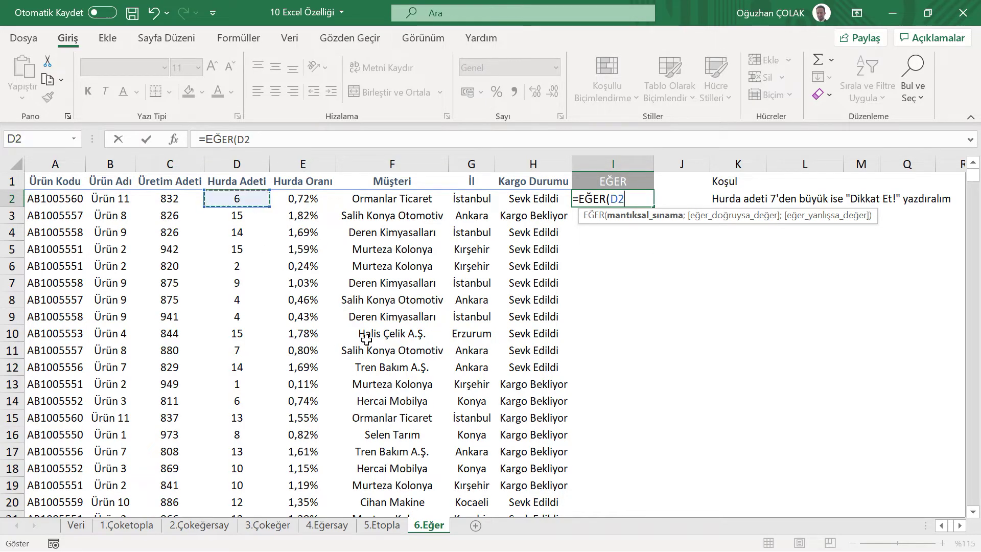
pyautogui.write('>')
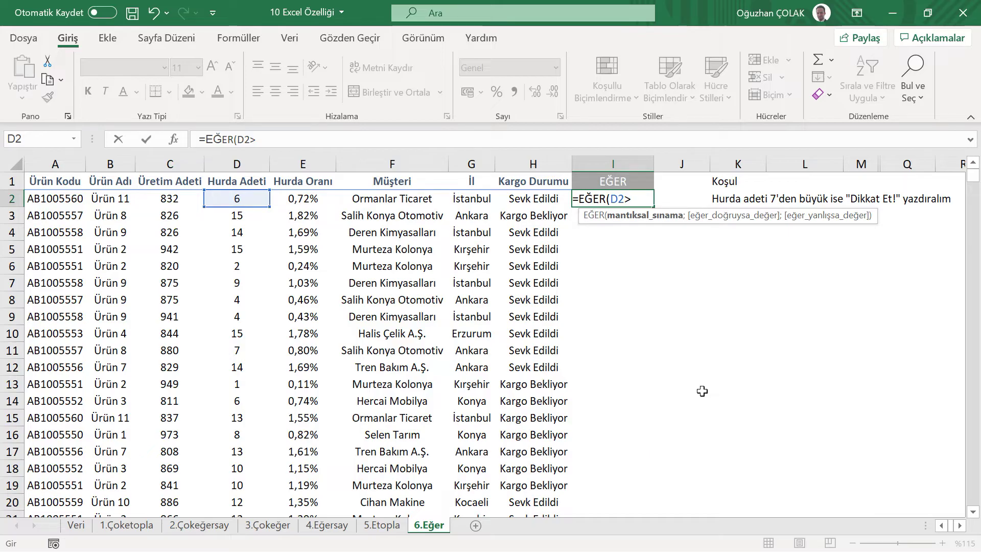
pyautogui.write('7;')
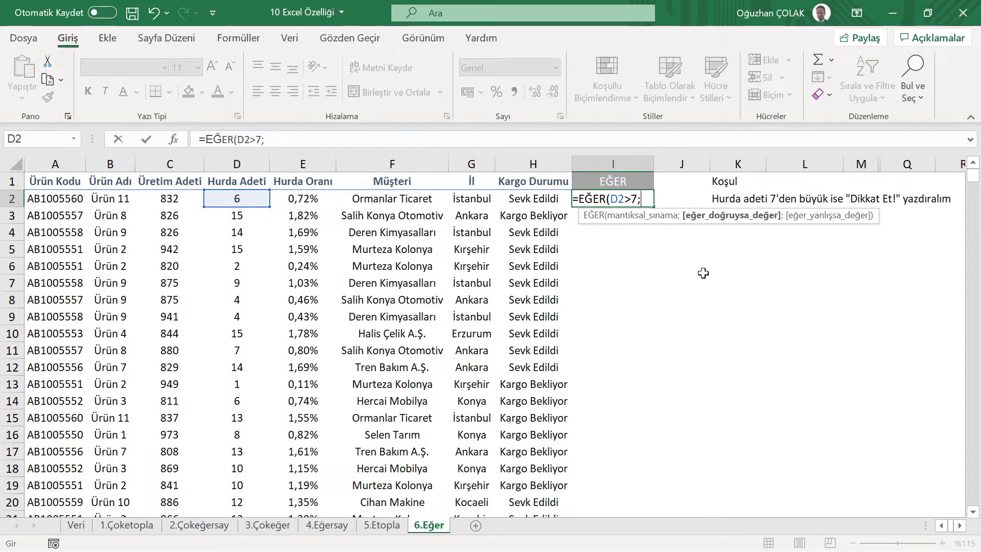
pyautogui.write('"')
pyautogui.write('Dikkat ')
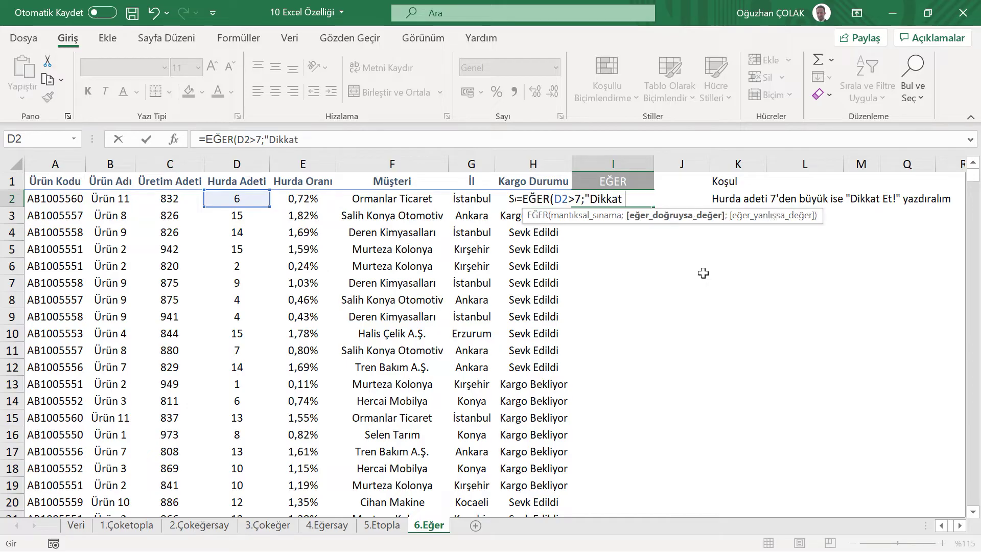
pyautogui.write('et!"')
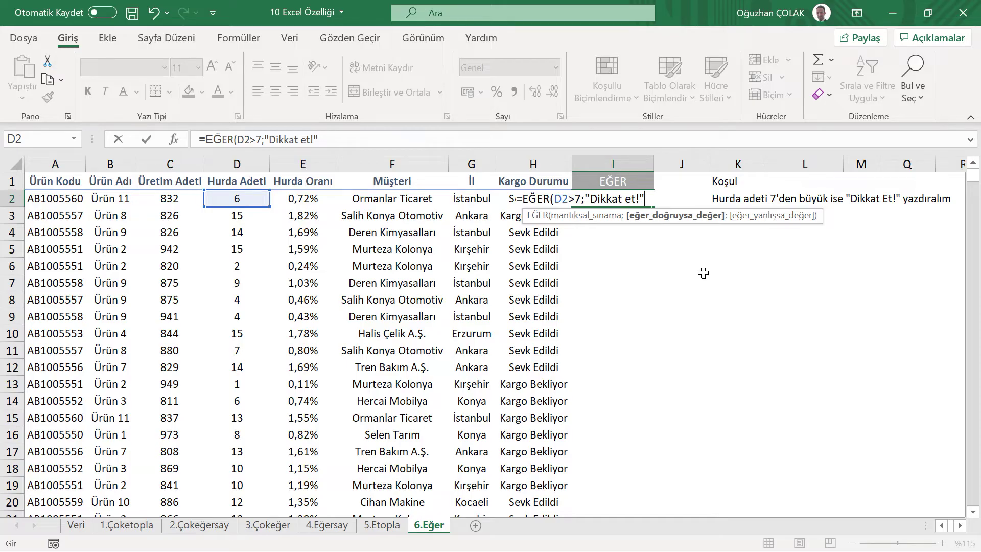
pyautogui.write(';')
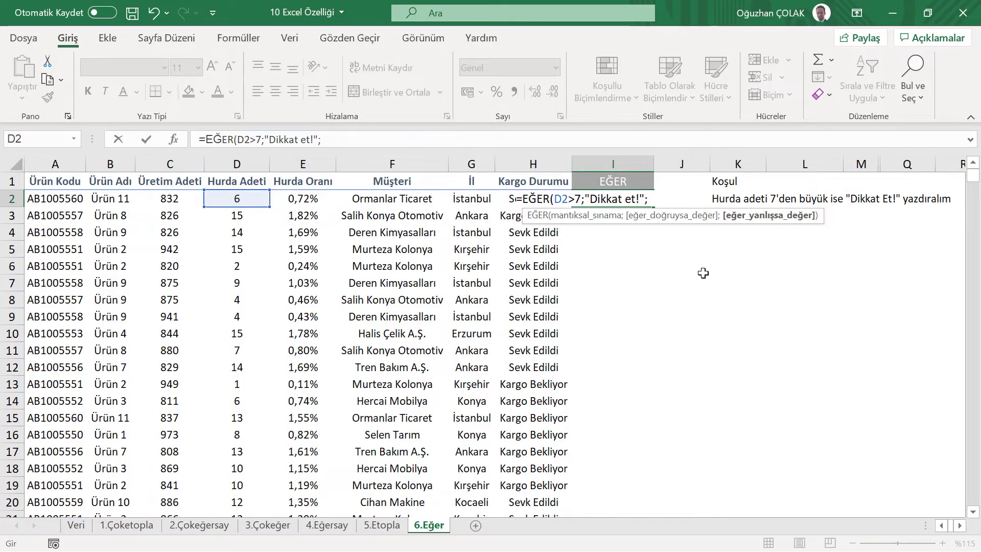
pyautogui.write('"')
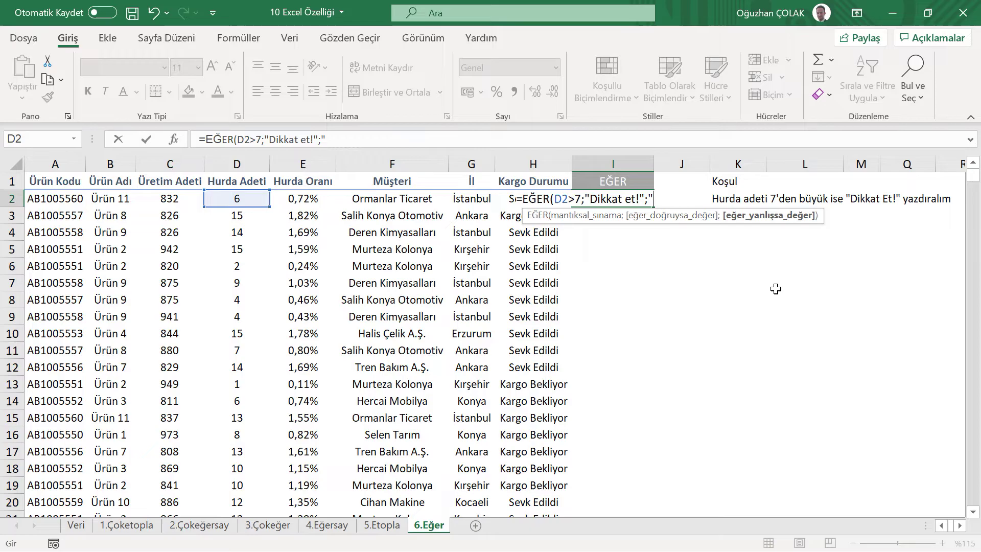
pyautogui.write('Harika')
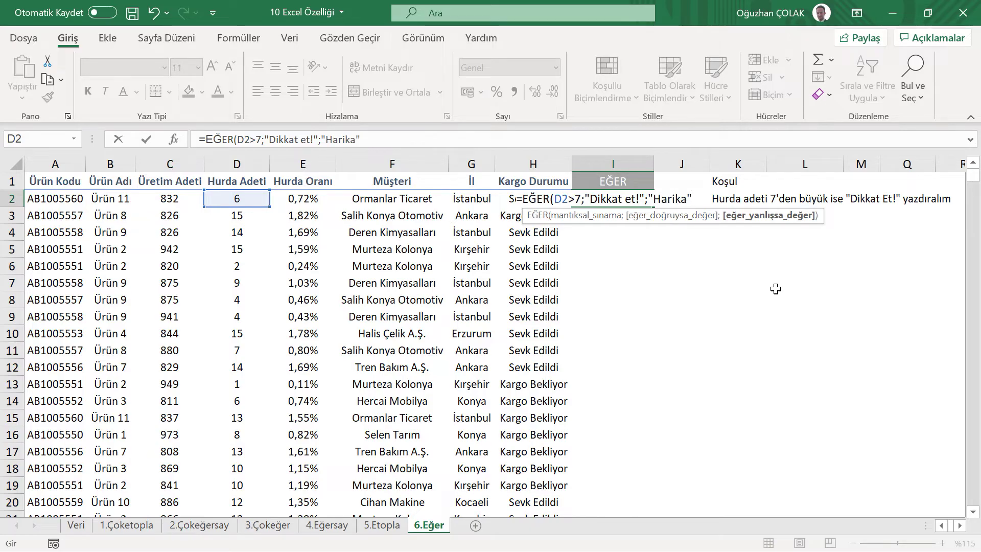
pyautogui.write(')')
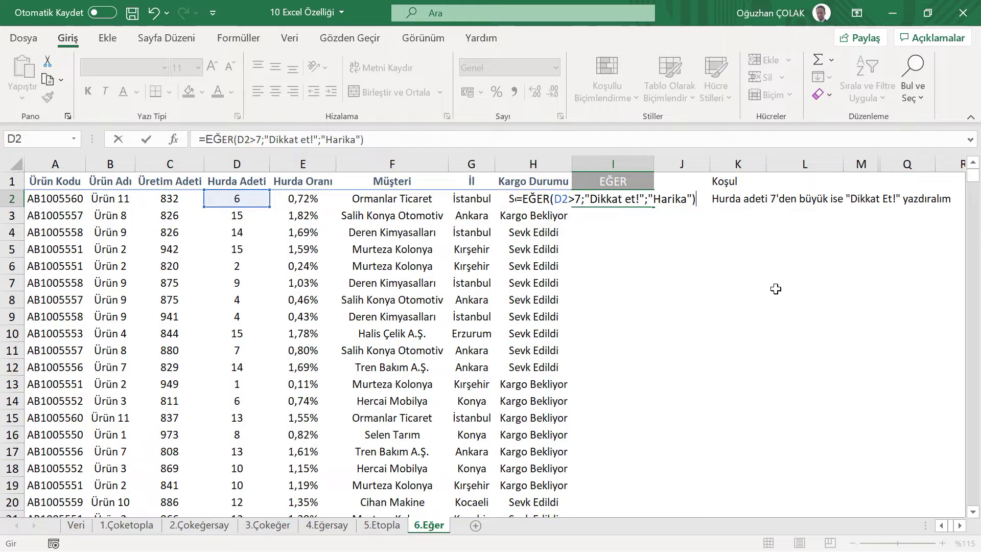
pyautogui.press('Return')
# Copy the EĞER formula down the whole of column I
pyautogui.click(631, 199)
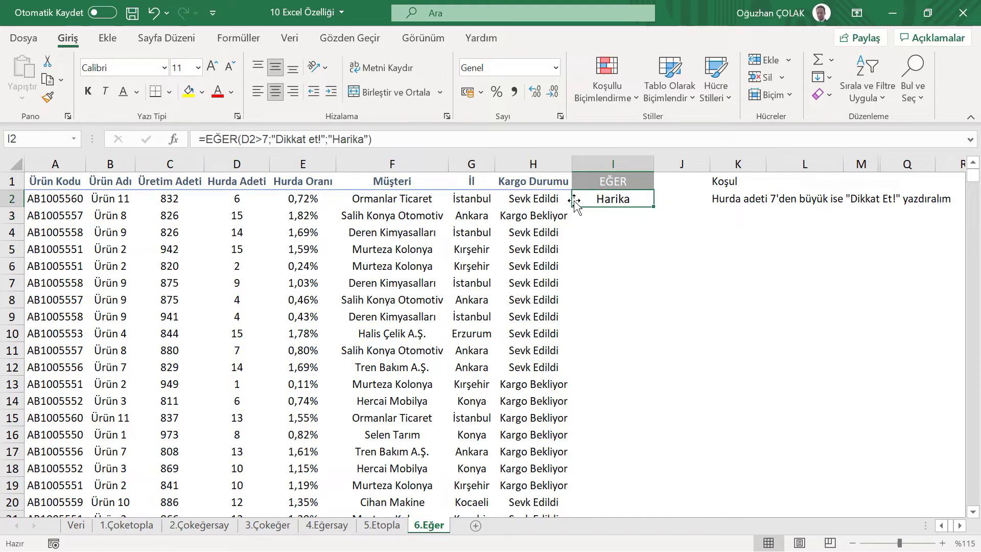
pyautogui.doubleClick(655, 205)
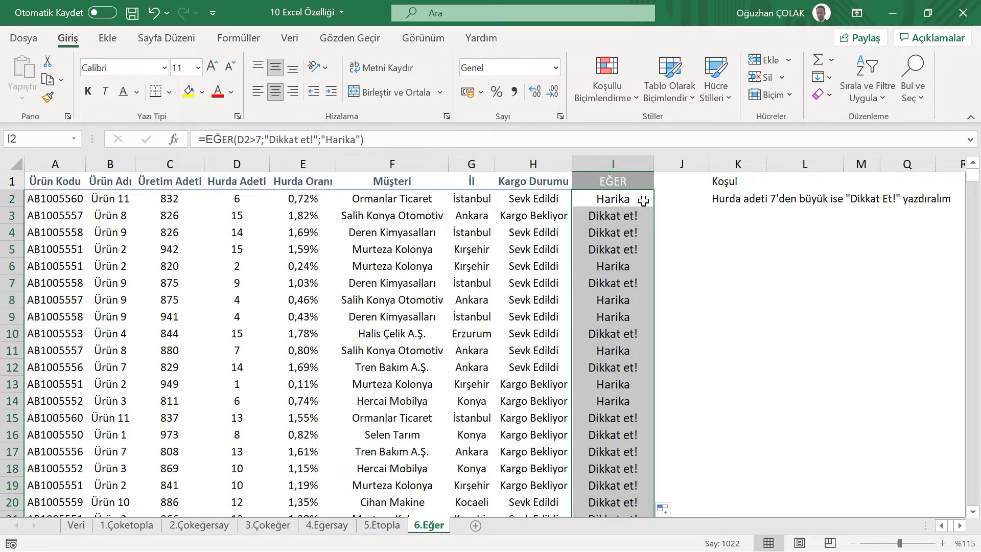
pyautogui.click(643, 201)
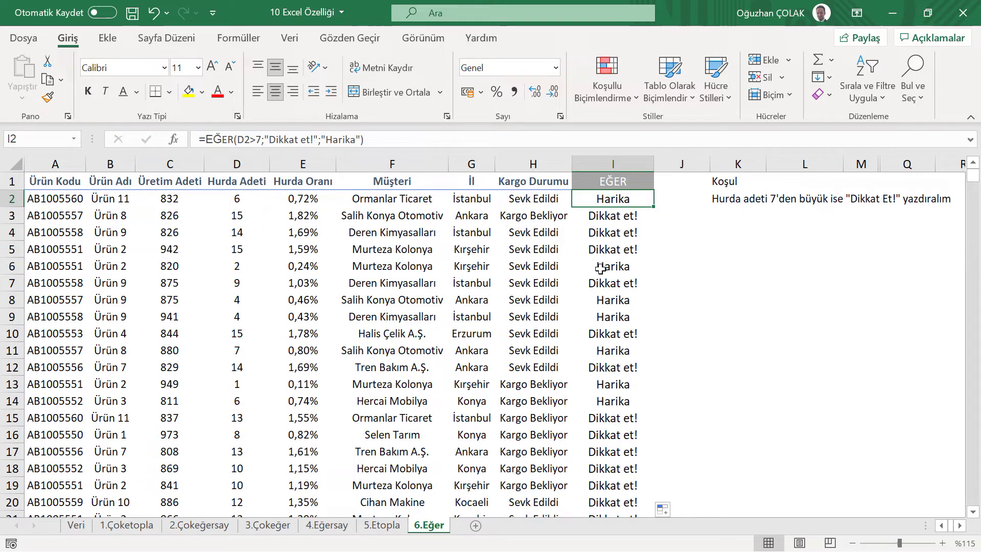
# Replace D4's Hurda Adeti 14 with 3 and confirm I4 now reads Harika
pyautogui.click(607, 233)
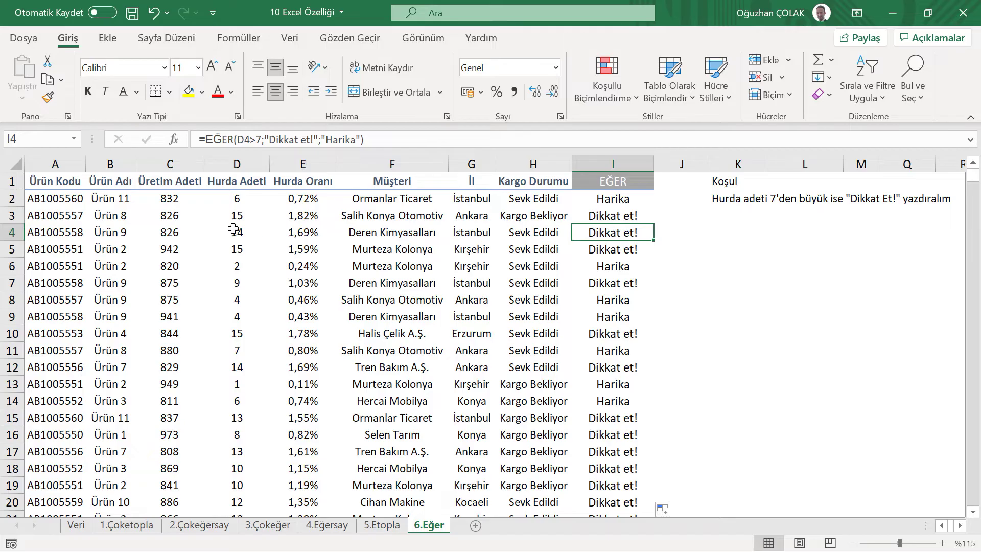
pyautogui.click(234, 230)
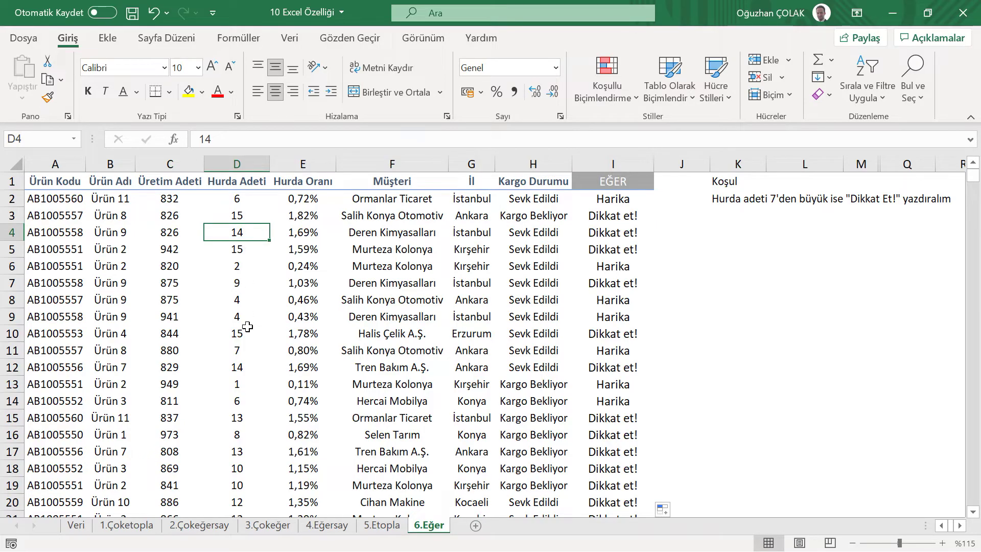
pyautogui.write('3')
pyautogui.press('Return')
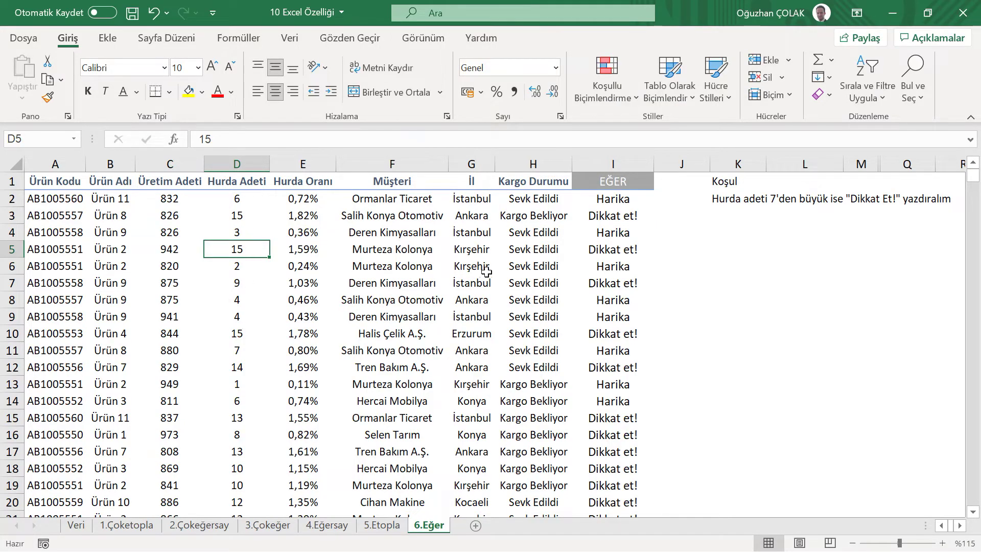
pyautogui.click(610, 232)
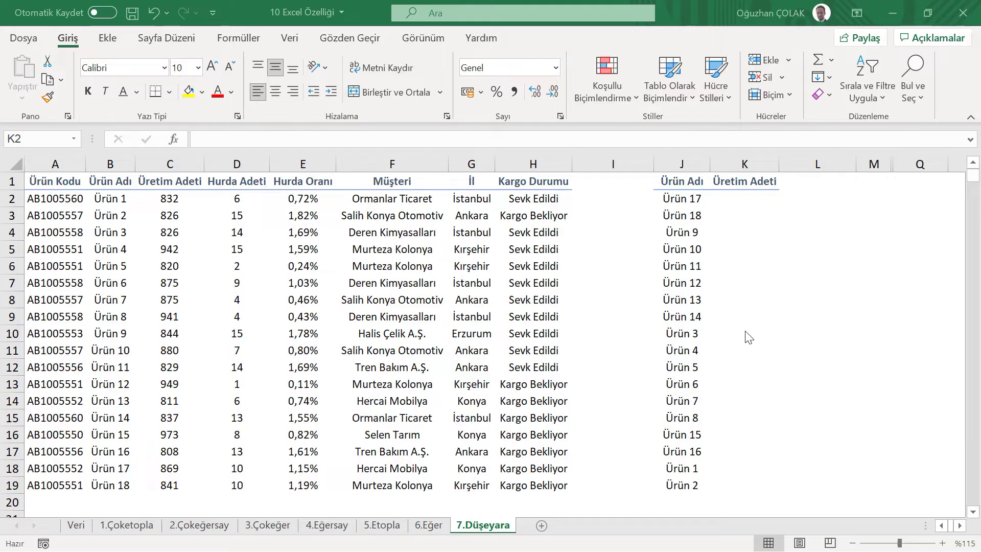
# Start a DÜŞEYARA formula in K2 by typing =düya
pyautogui.click(737, 197)
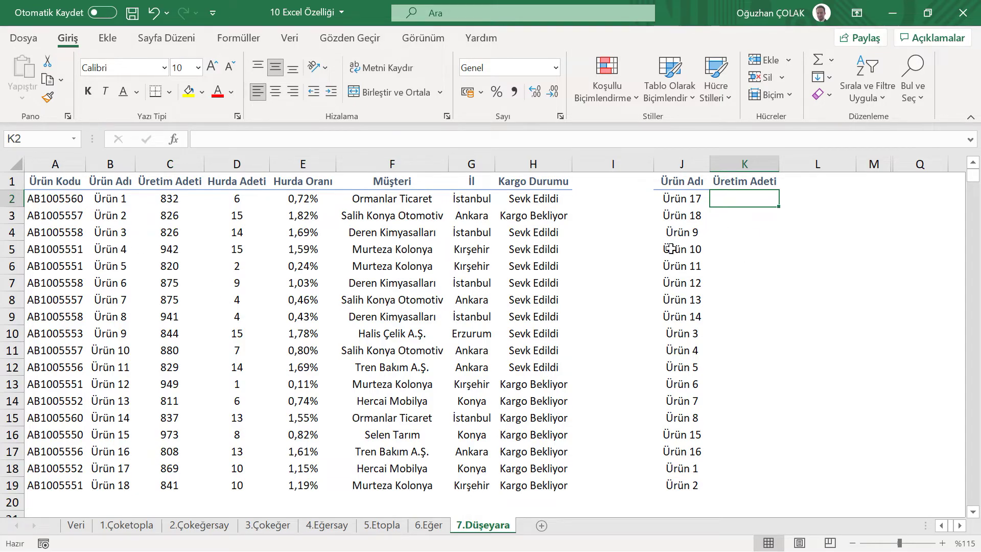
pyautogui.write('=')
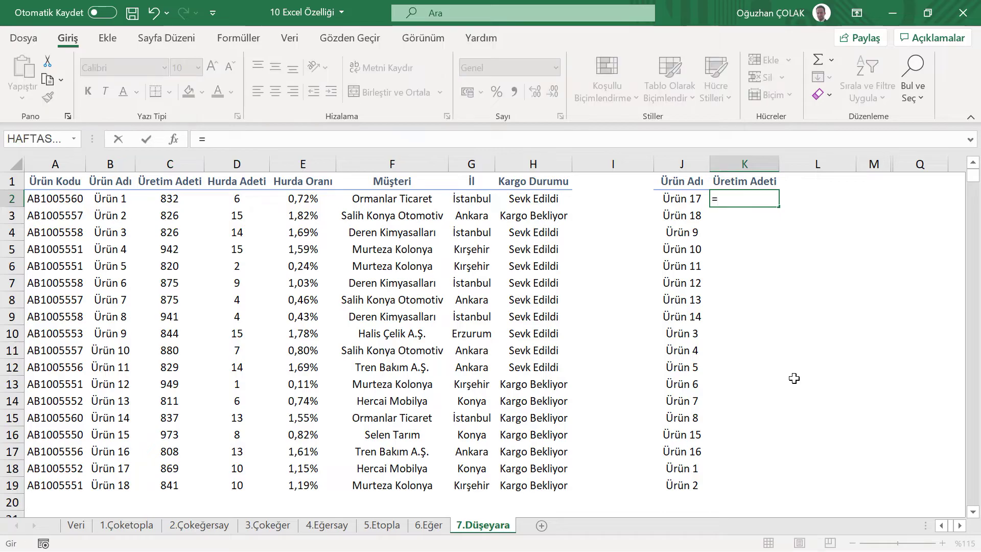
pyautogui.write('dü')
pyautogui.write('şeyar')
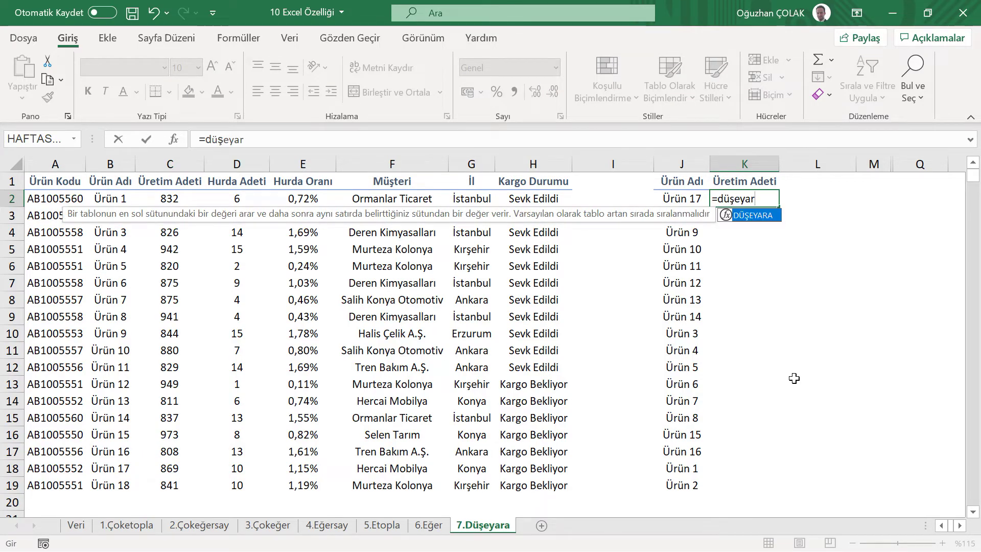
# Begin =DÜŞEYARA with J2 as the lookup value and columns B:H as the table
pyautogui.press('Tab')
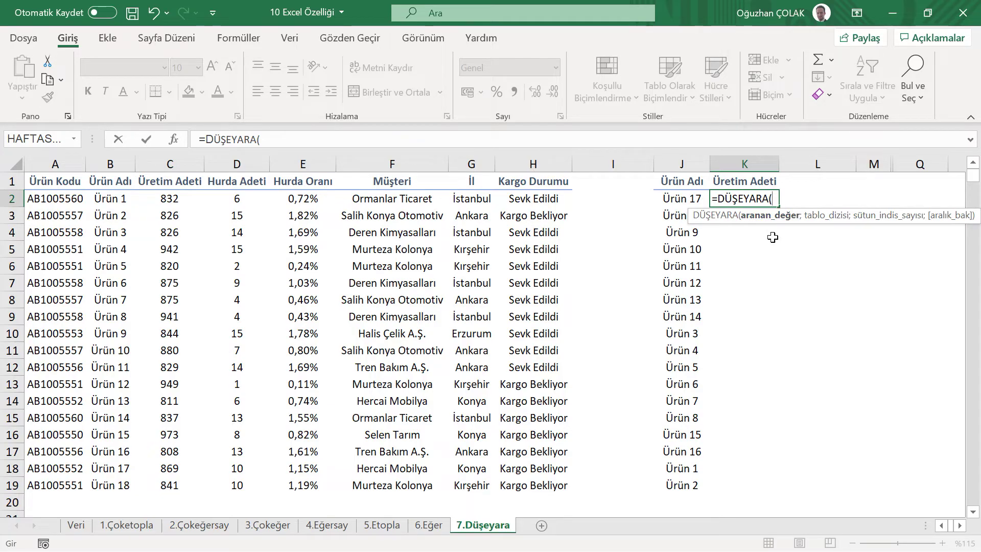
pyautogui.click(687, 199)
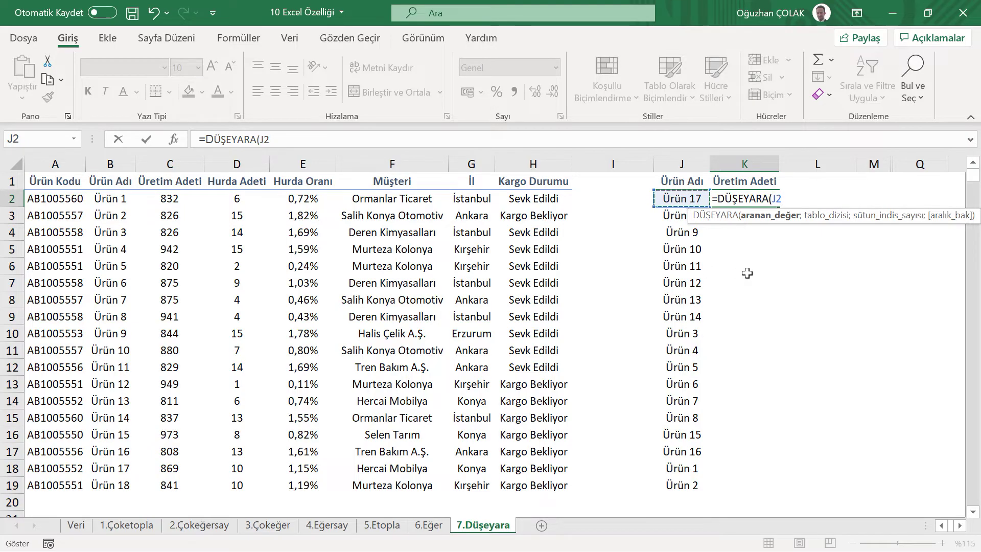
pyautogui.write(';')
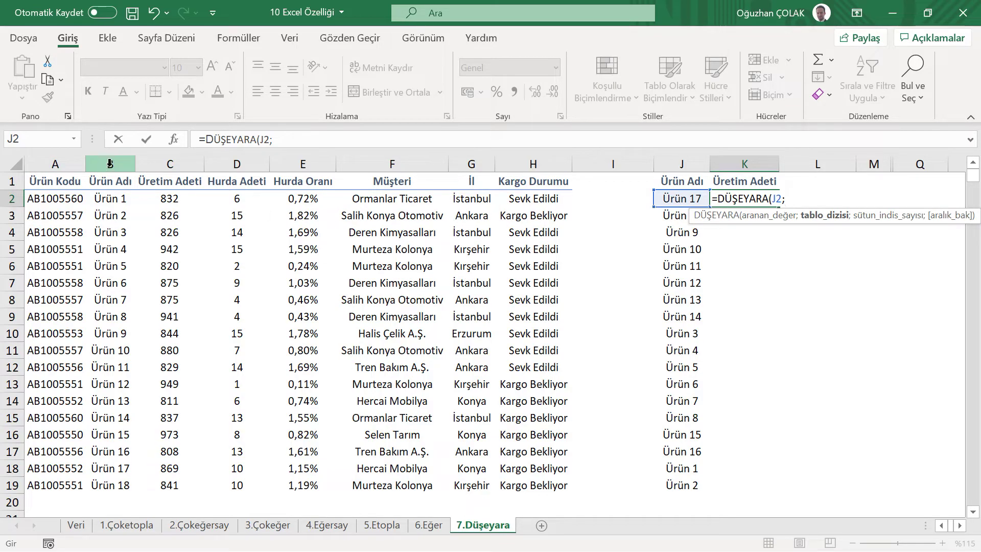
pyautogui.moveTo(110, 164); pyautogui.dragTo(535, 164)
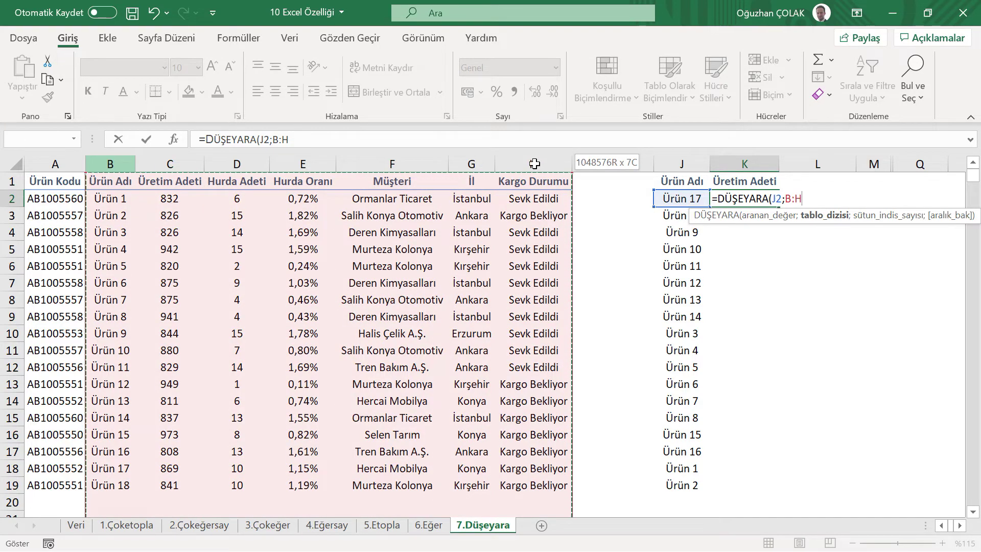
pyautogui.moveTo(536, 164); pyautogui.dragTo(190, 173)
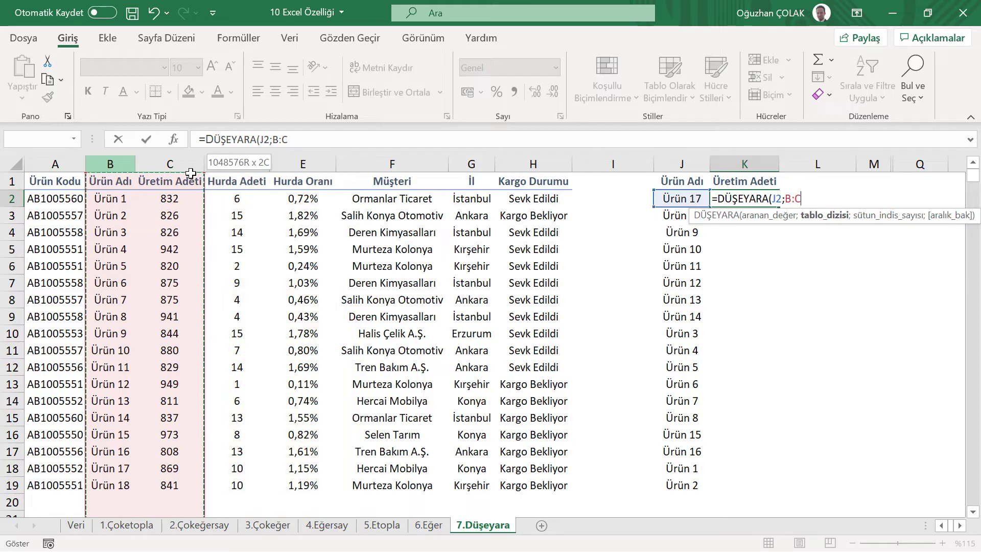
pyautogui.moveTo(190, 173); pyautogui.dragTo(193, 169)
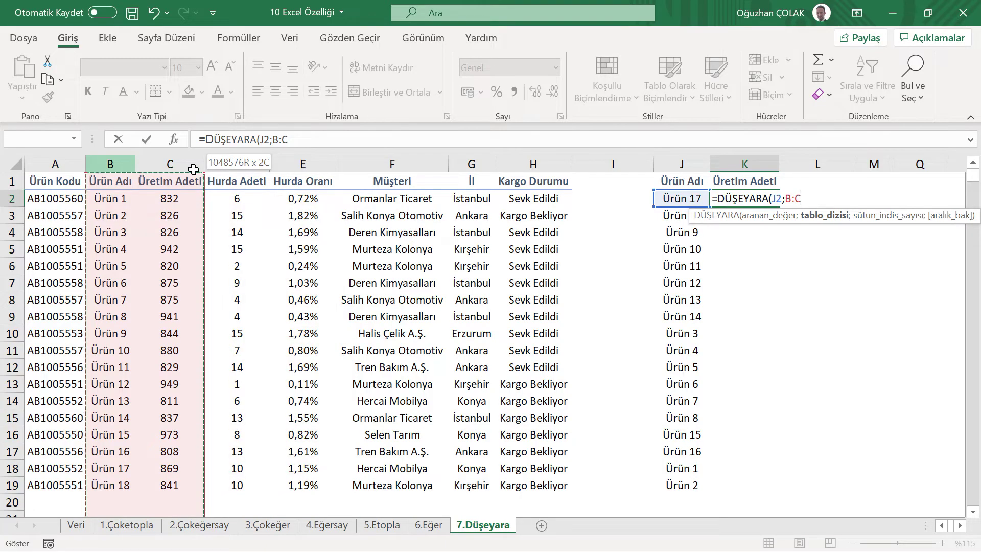
pyautogui.moveTo(193, 169); pyautogui.dragTo(526, 162)
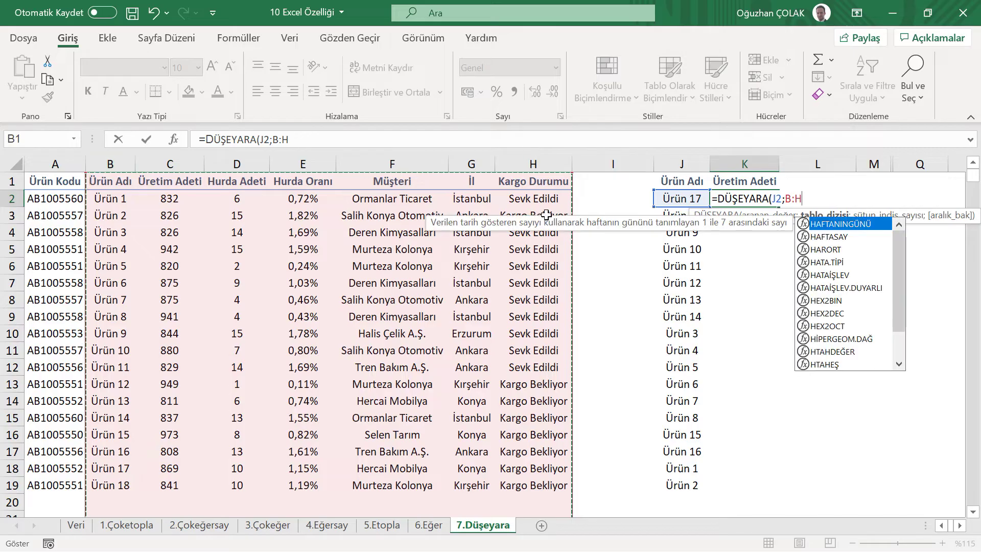
# Finish the lookup with column index 2 and YANLIŞ for exact match, returning 869
pyautogui.write(';2')
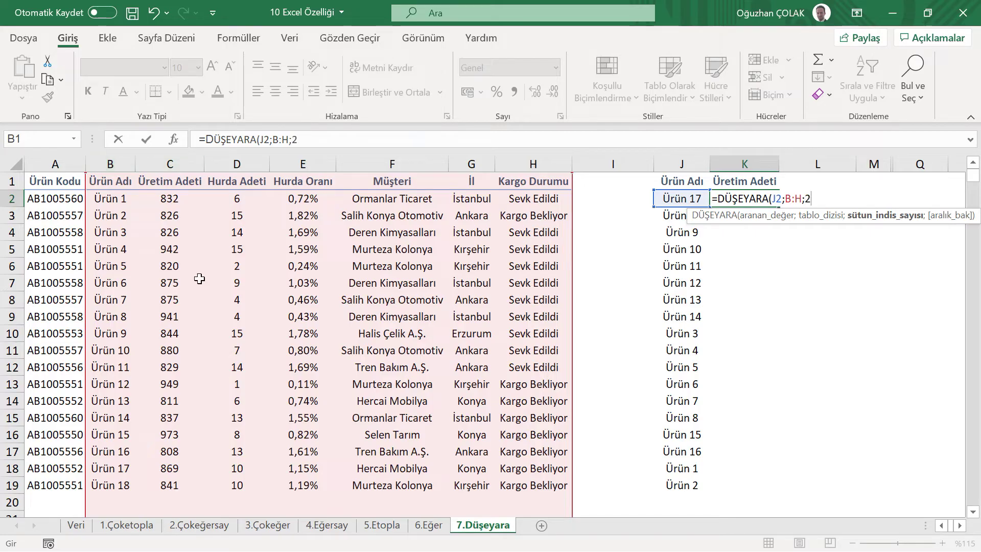
pyautogui.write(';')
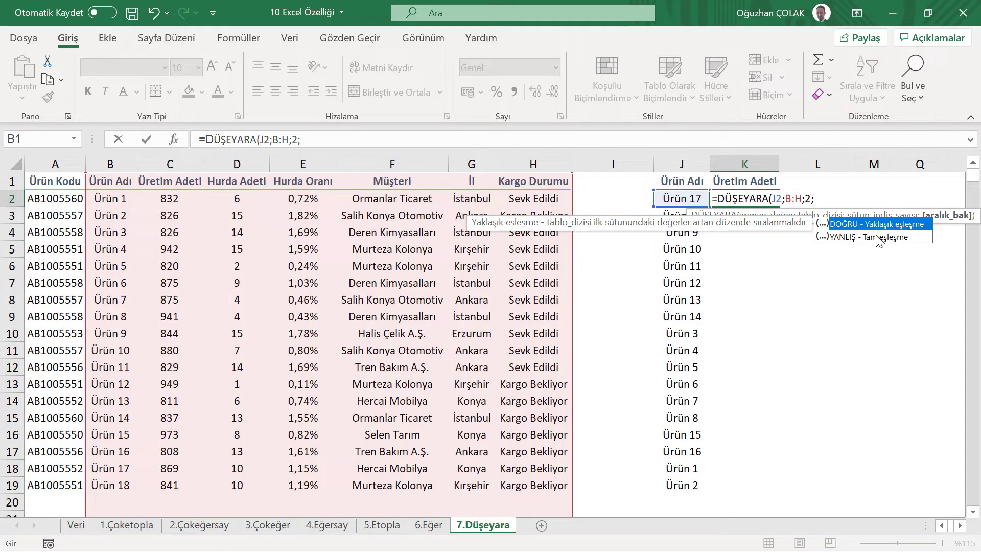
pyautogui.click(876, 237)
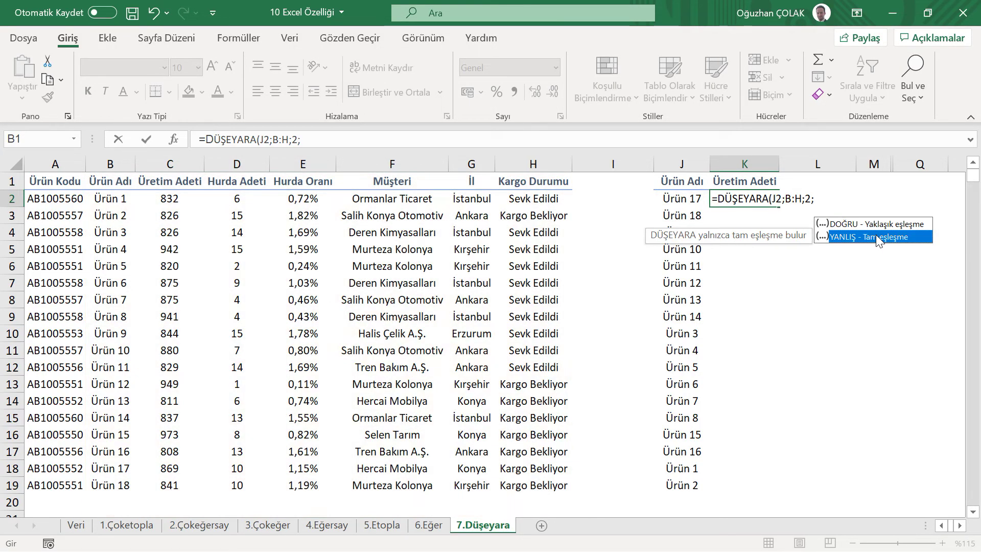
pyautogui.doubleClick(877, 237)
pyautogui.write(')')
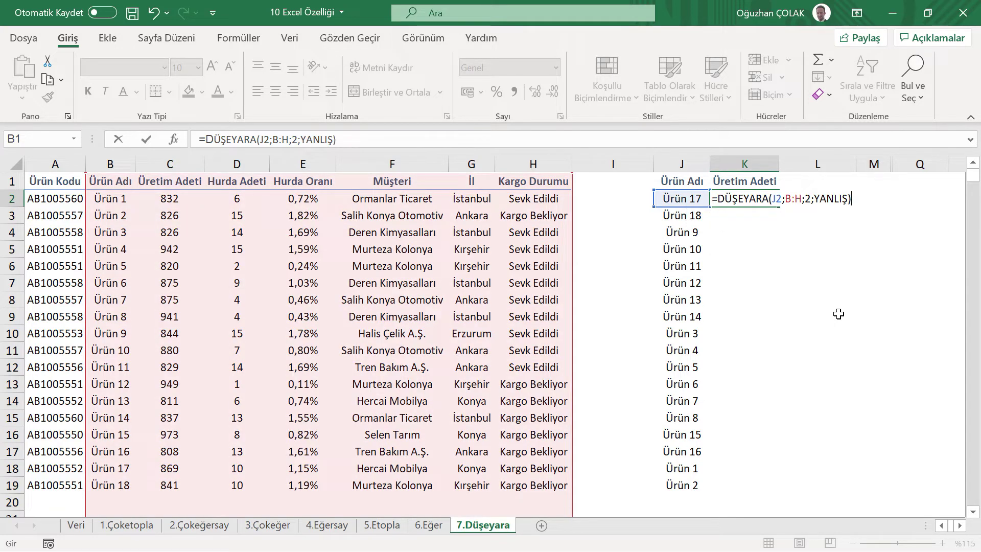
pyautogui.press('Return')
pyautogui.click(750, 198)
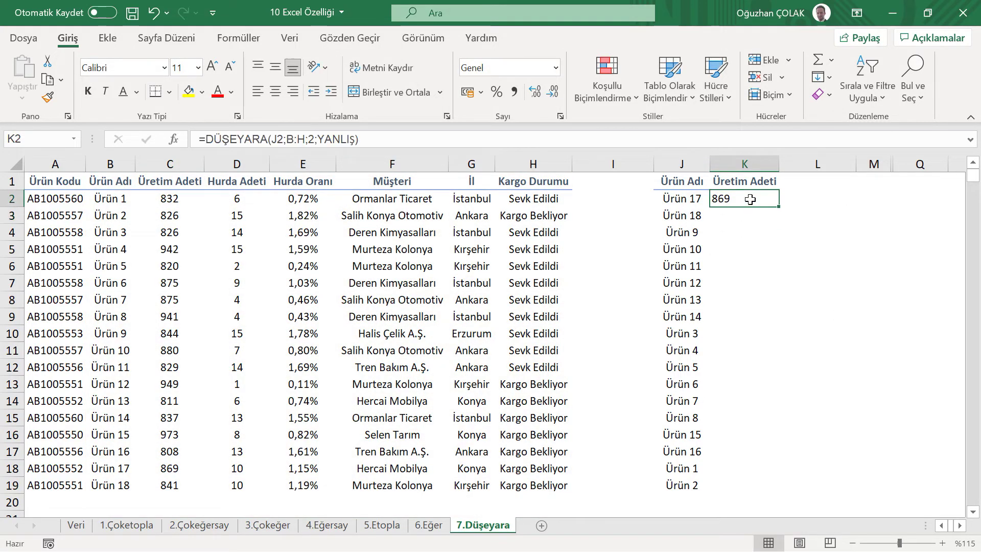
# Centre K2 and fill the lookup down to K19, checking Ürün 14's 837 against its source row
pyautogui.click(275, 67)
pyautogui.click(274, 92)
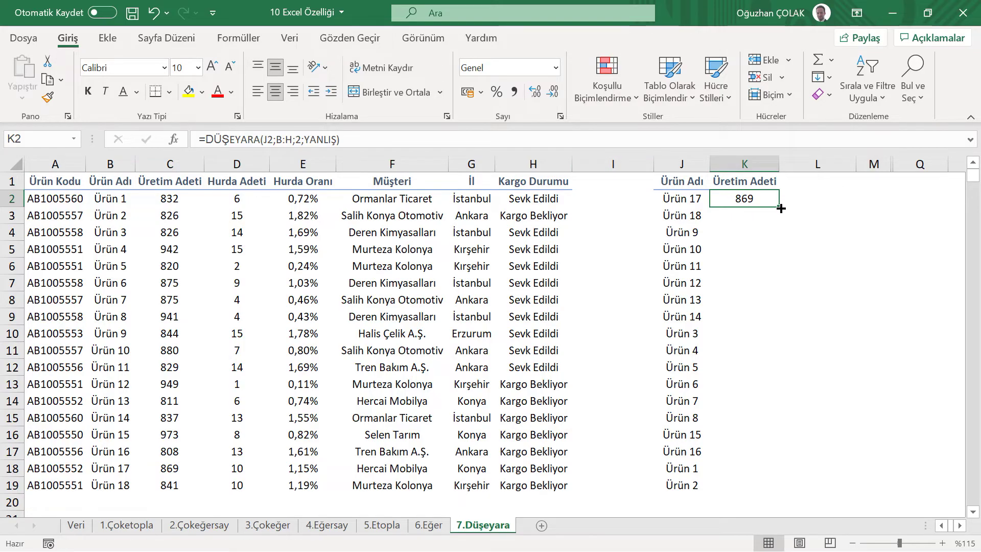
pyautogui.doubleClick(781, 208)
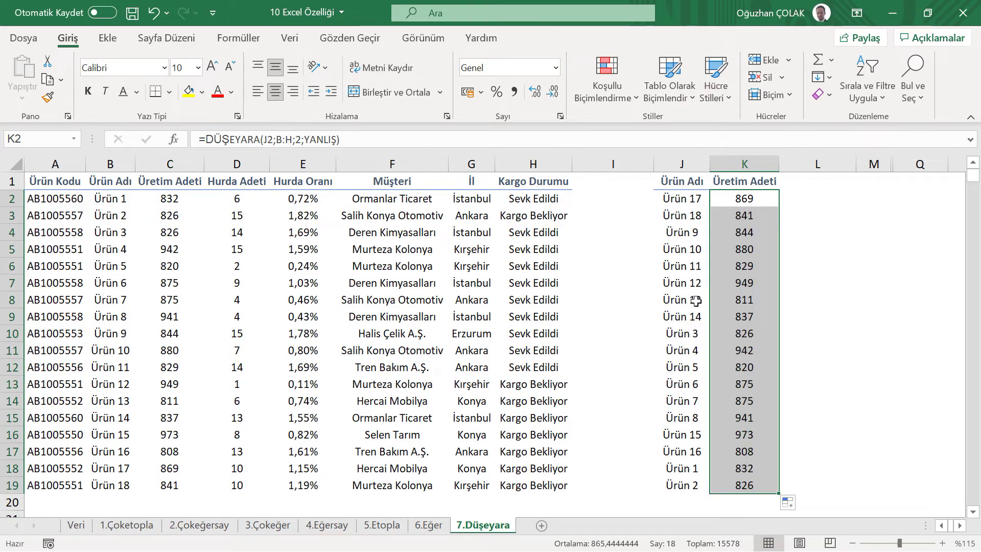
pyautogui.moveTo(677, 317); pyautogui.dragTo(744, 316)
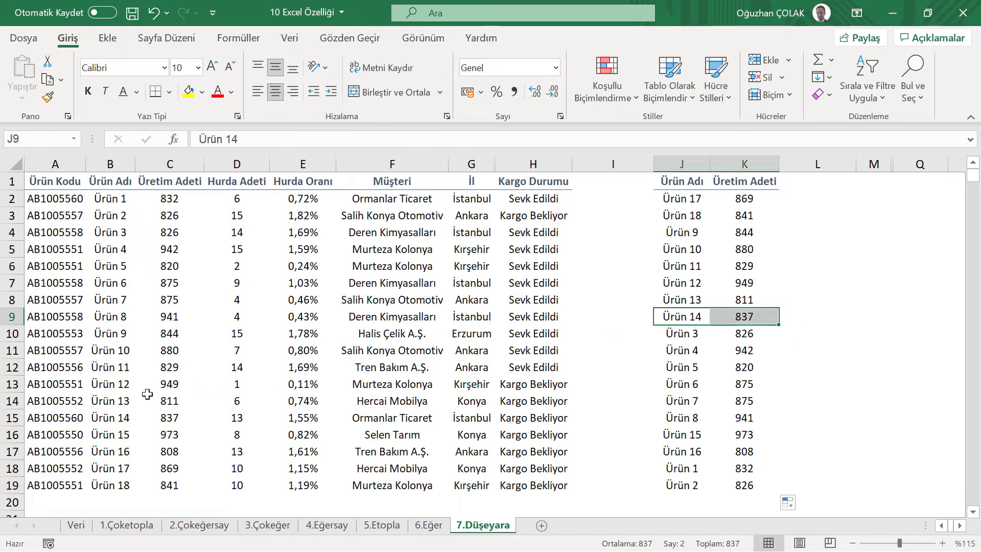
pyautogui.moveTo(120, 417); pyautogui.dragTo(165, 418)
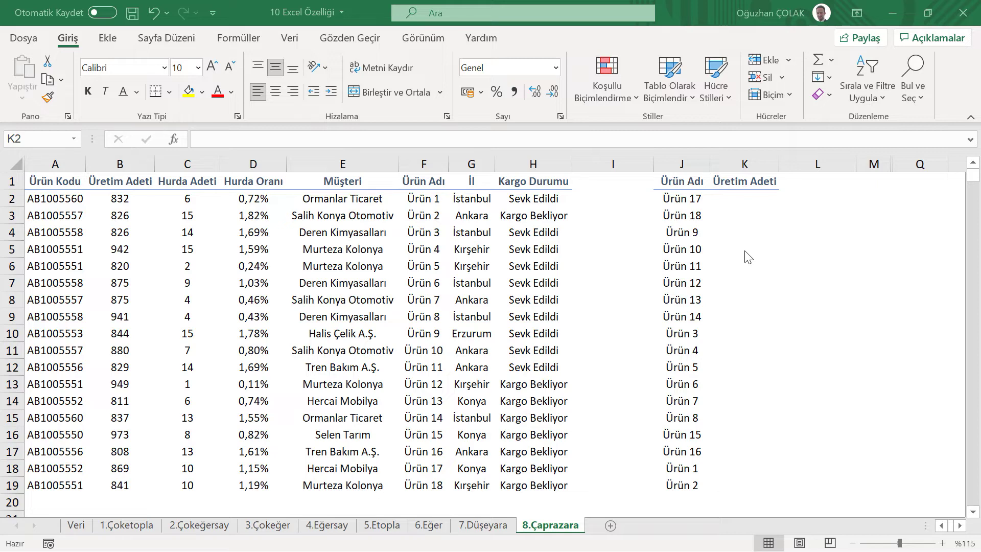
pyautogui.click(735, 199)
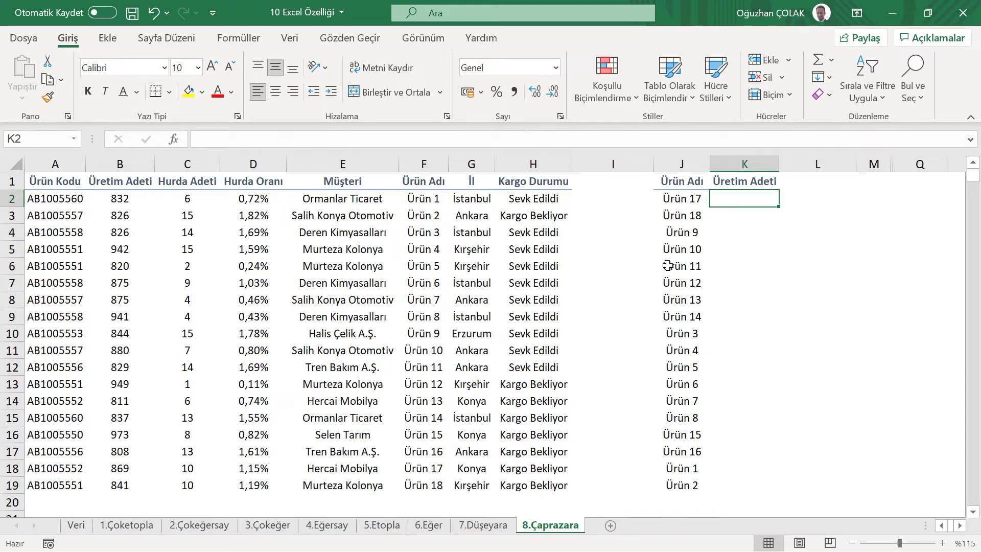
pyautogui.click(483, 524)
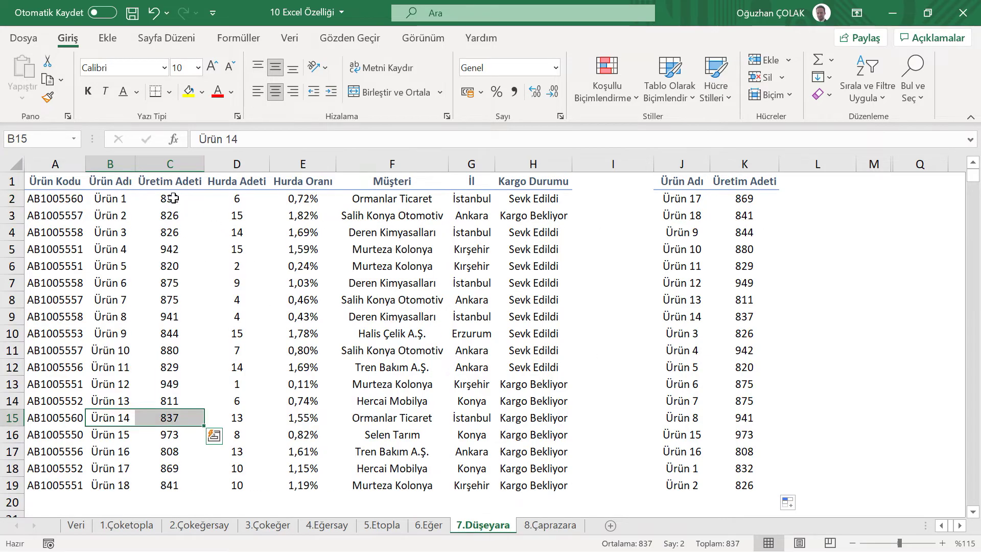
pyautogui.click(102, 180)
pyautogui.click(145, 182)
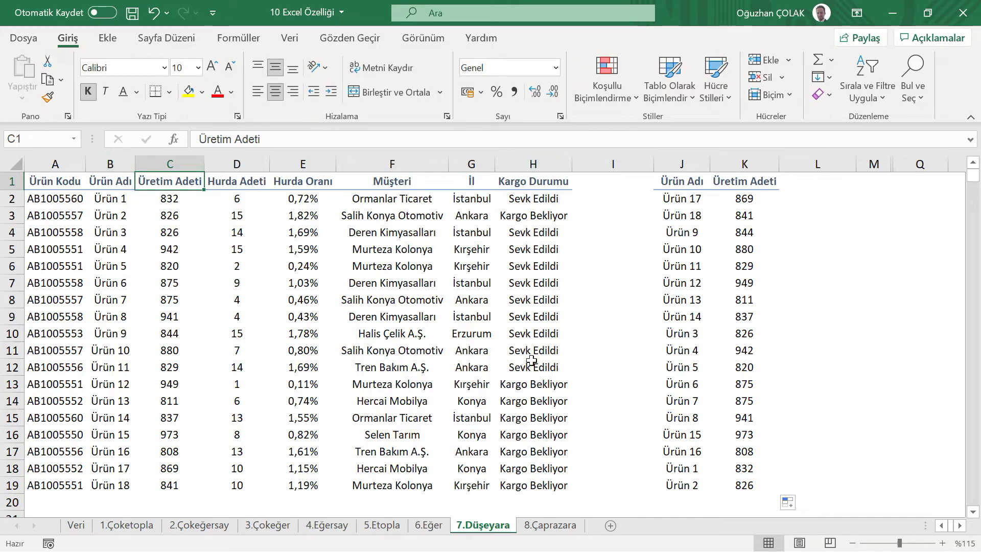
pyautogui.click(557, 524)
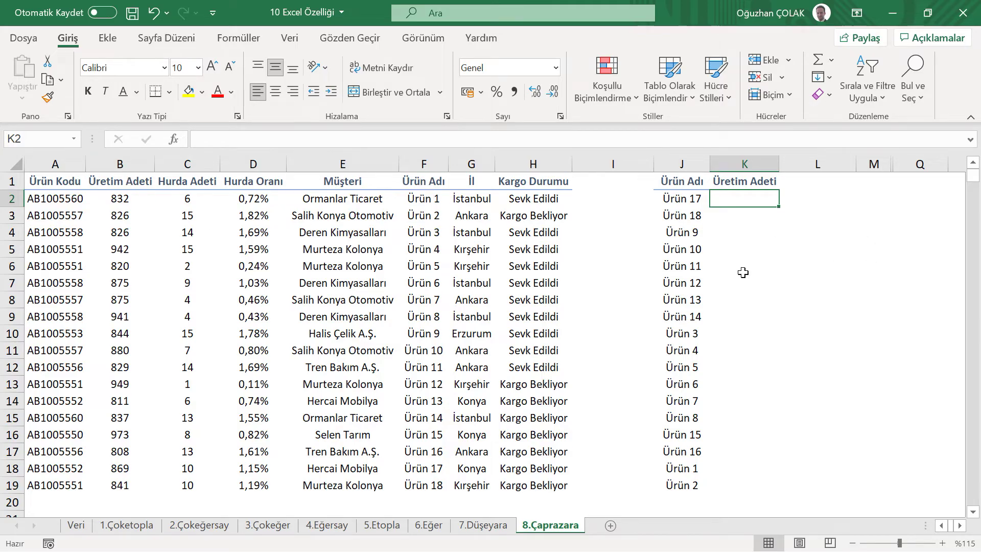
# Start =ÇAPRAZARA with J2 as lookup value, column F as lookup array and column B as return array
pyautogui.write('=ça')
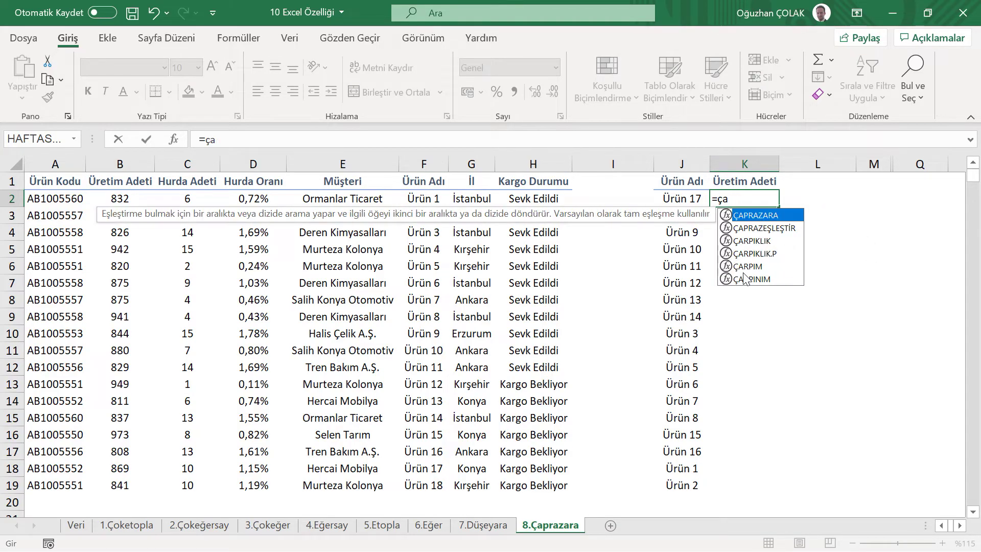
pyautogui.write('pra')
pyautogui.press('Tab')
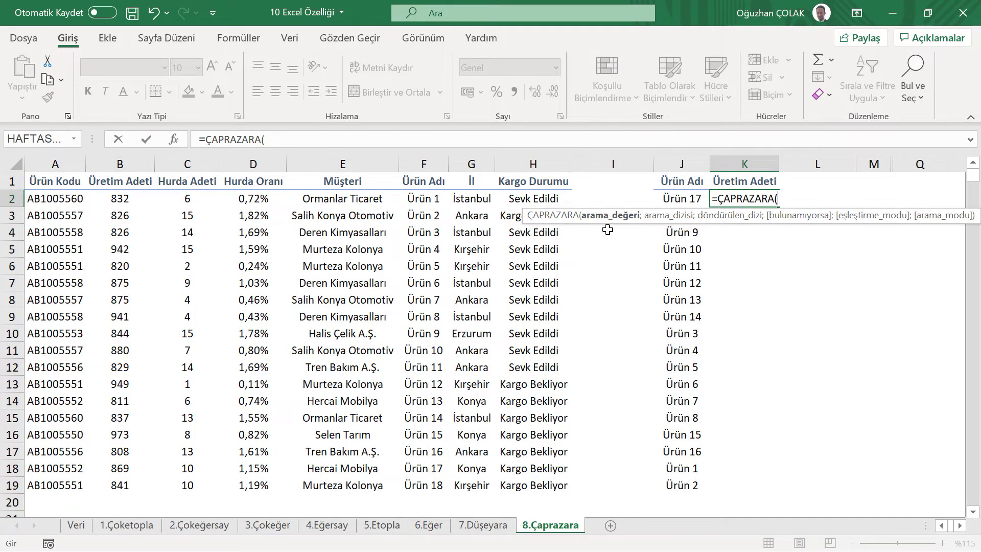
pyautogui.click(679, 201)
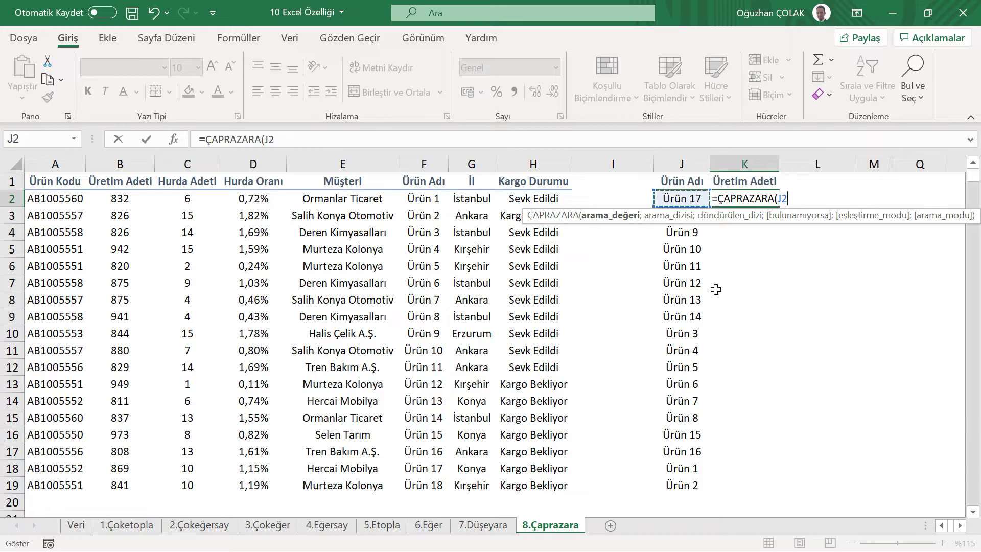
pyautogui.write(';')
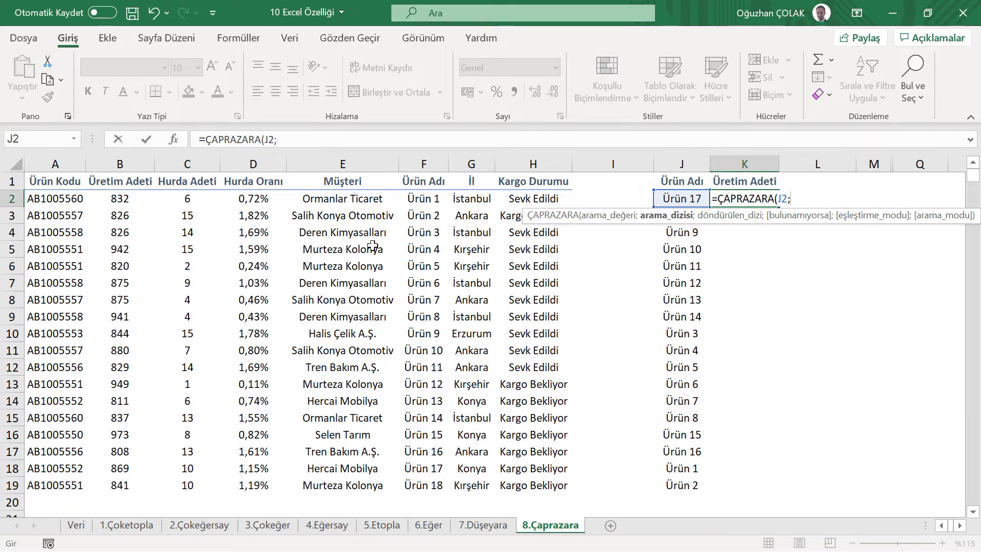
pyautogui.click(427, 164)
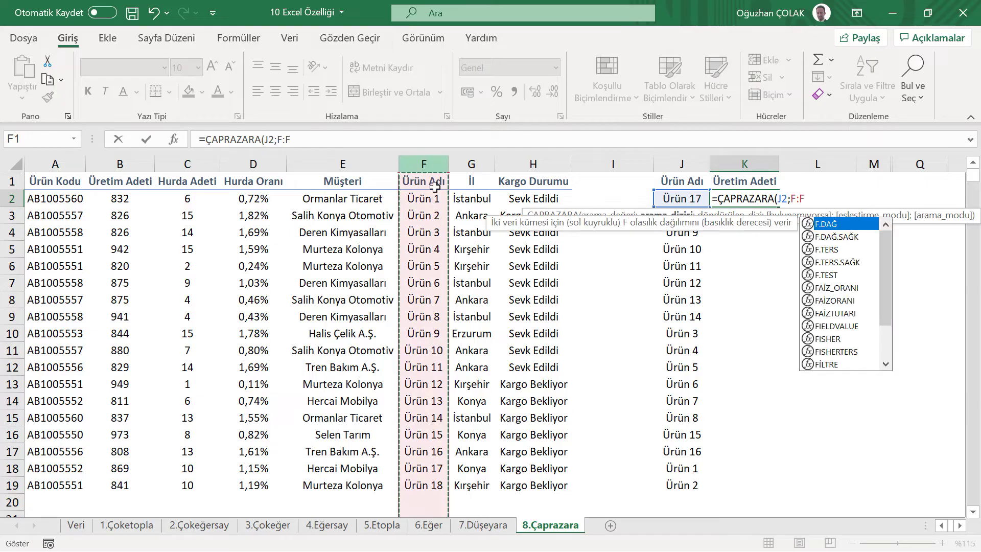
pyautogui.write(';')
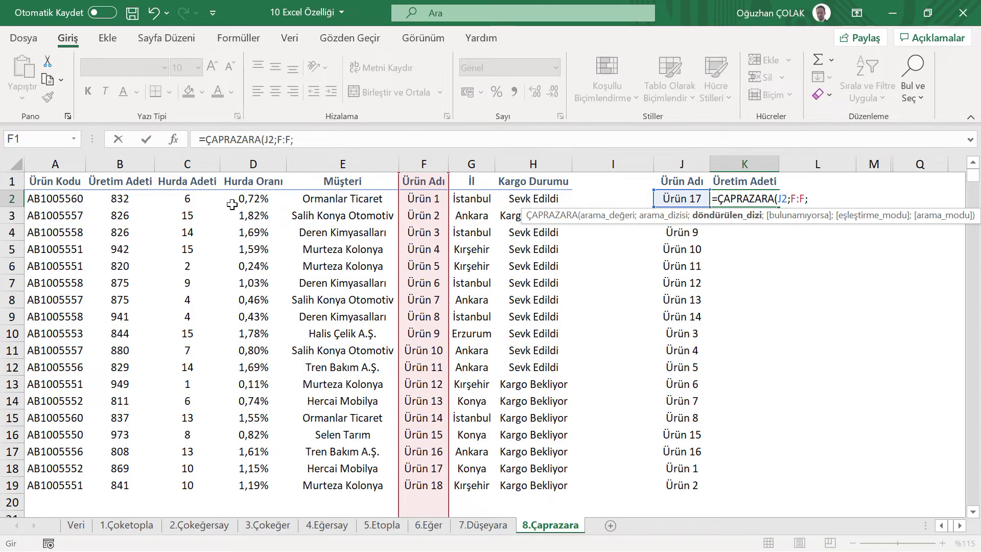
pyautogui.click(123, 163)
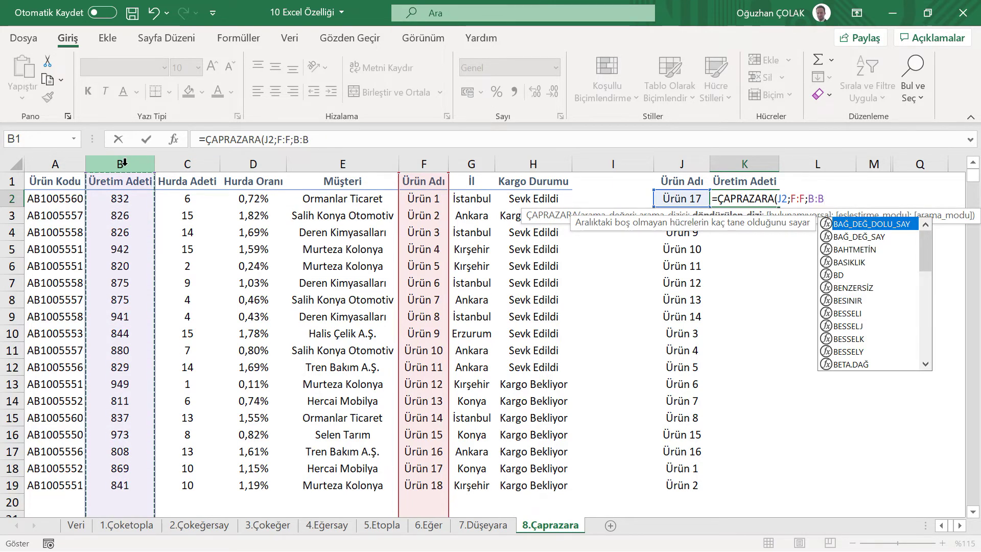
# Complete it with "" if not found, exact match 0 and first-to-last search 1, giving 869
pyautogui.write(';')
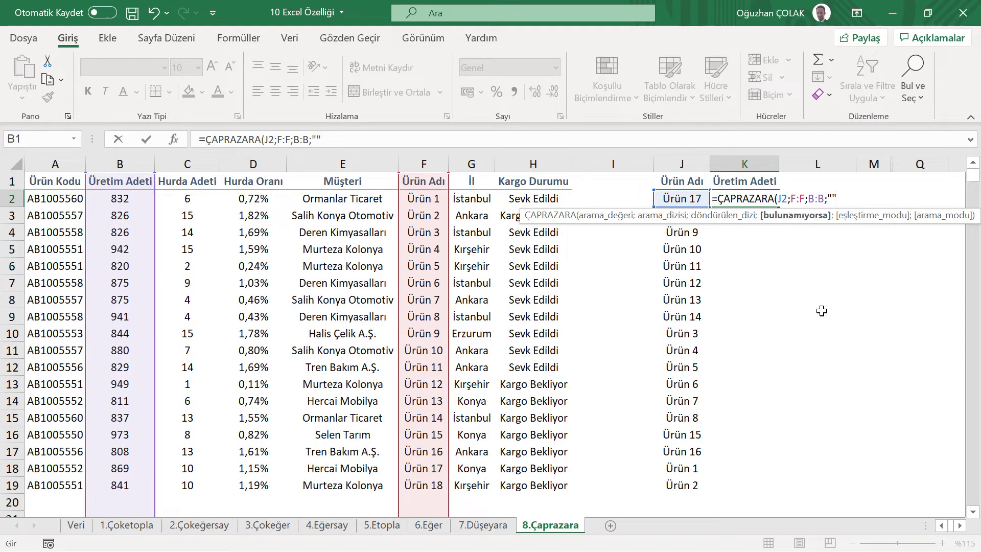
pyautogui.write(';')
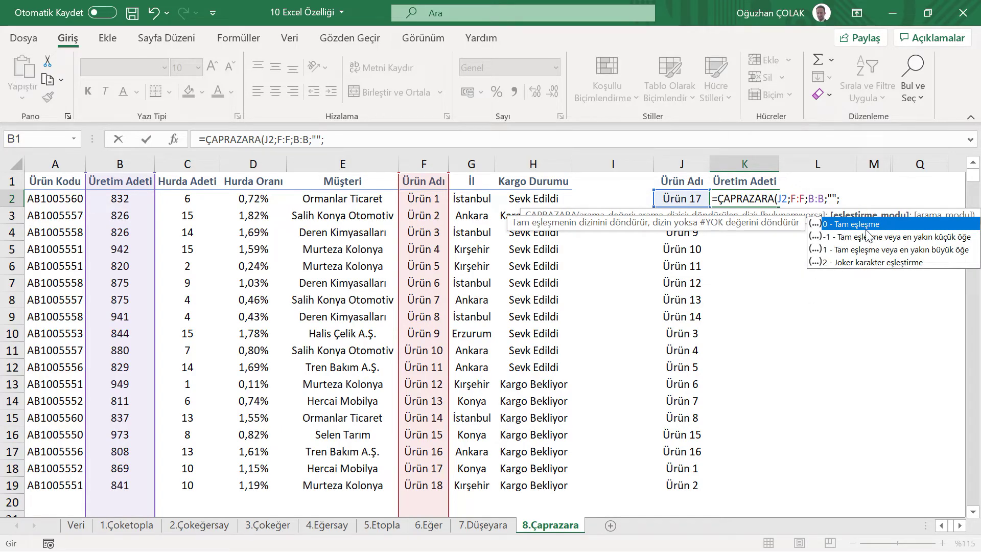
pyautogui.doubleClick(856, 225)
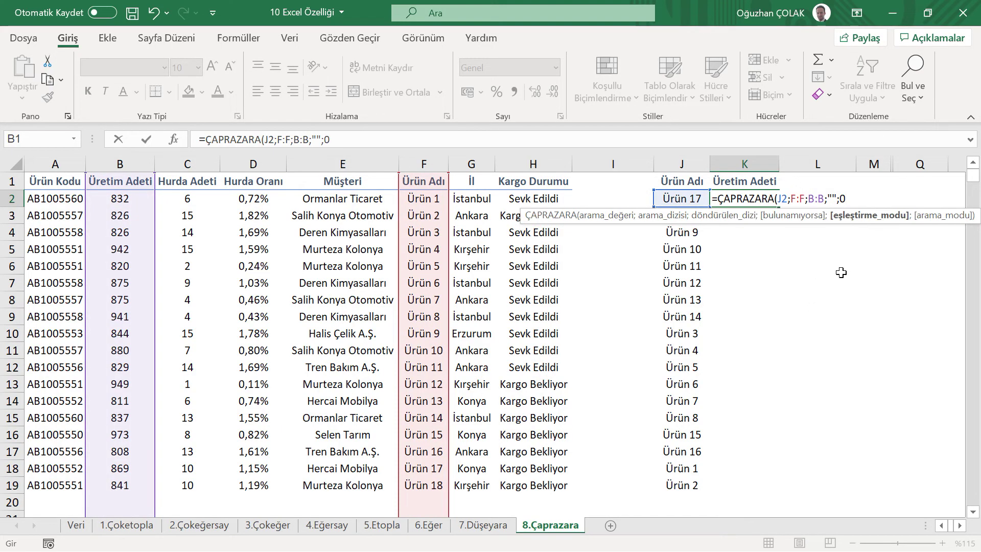
pyautogui.write(';')
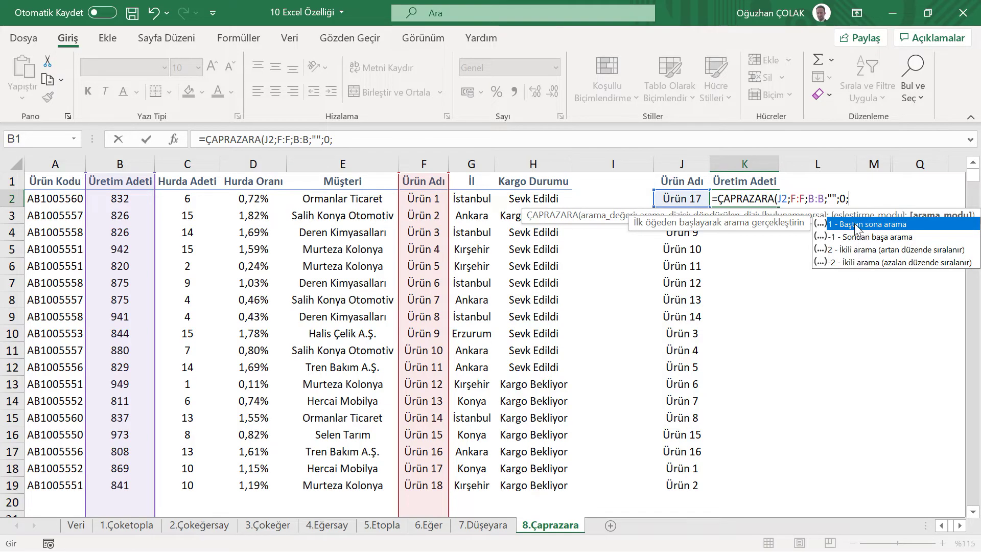
pyautogui.doubleClick(850, 226)
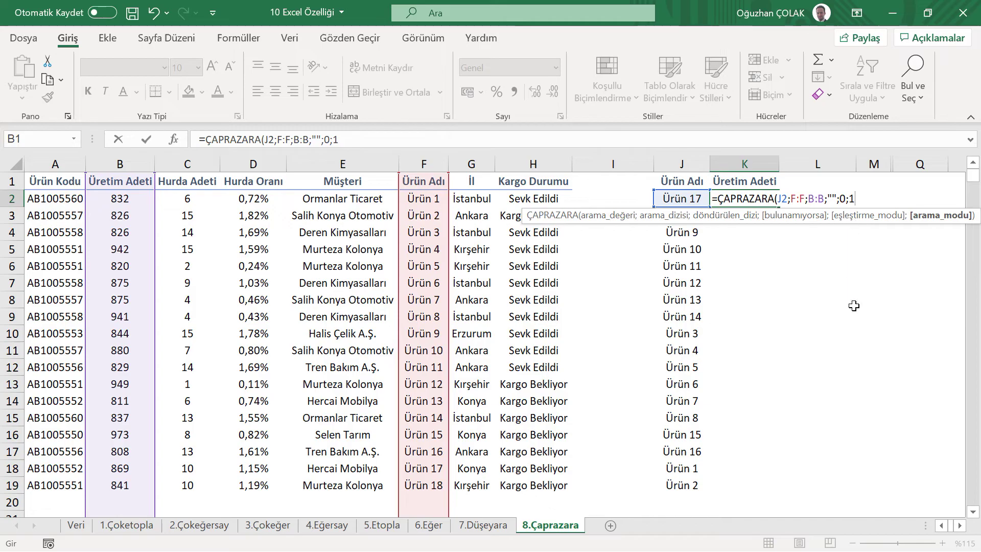
pyautogui.write(')')
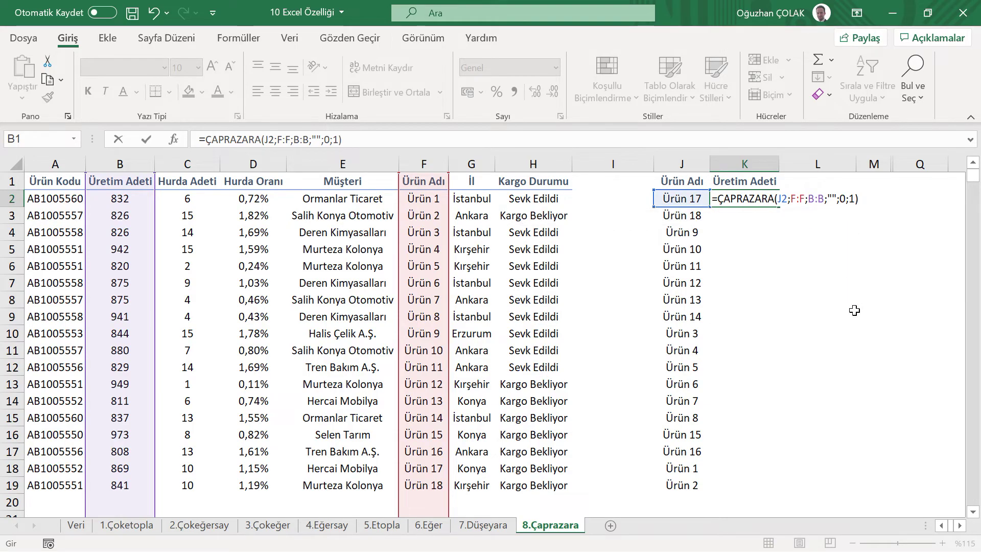
pyautogui.press('Return')
pyautogui.click(732, 197)
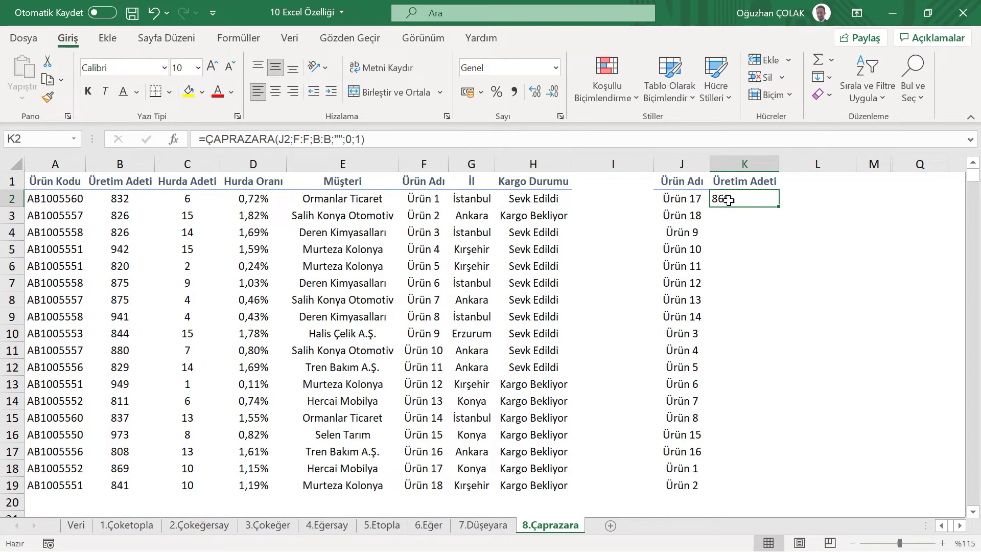
# Centre-align K2 and fill the ÇAPRAZARA formula down to K19, e.g. 841 for Ürün 18
pyautogui.click(275, 92)
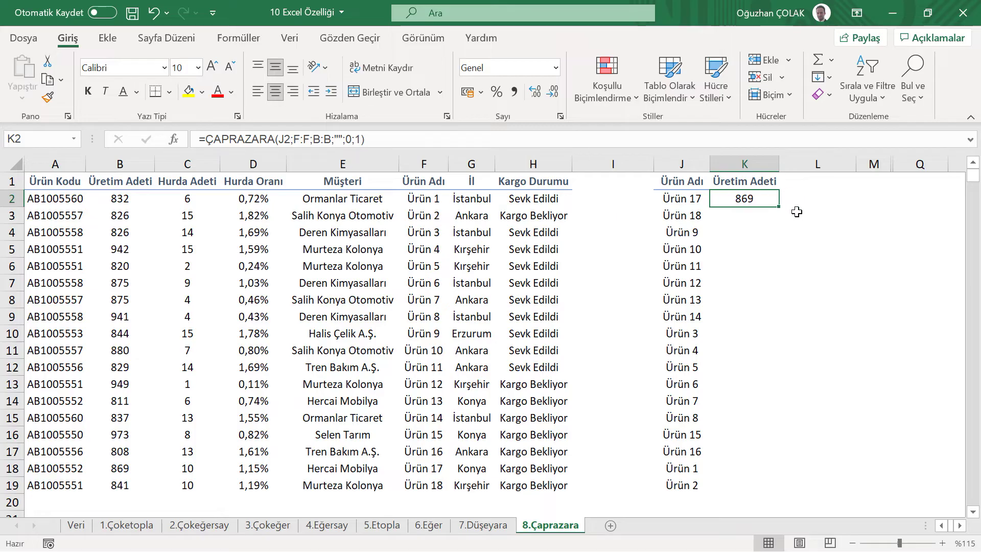
pyautogui.doubleClick(778, 206)
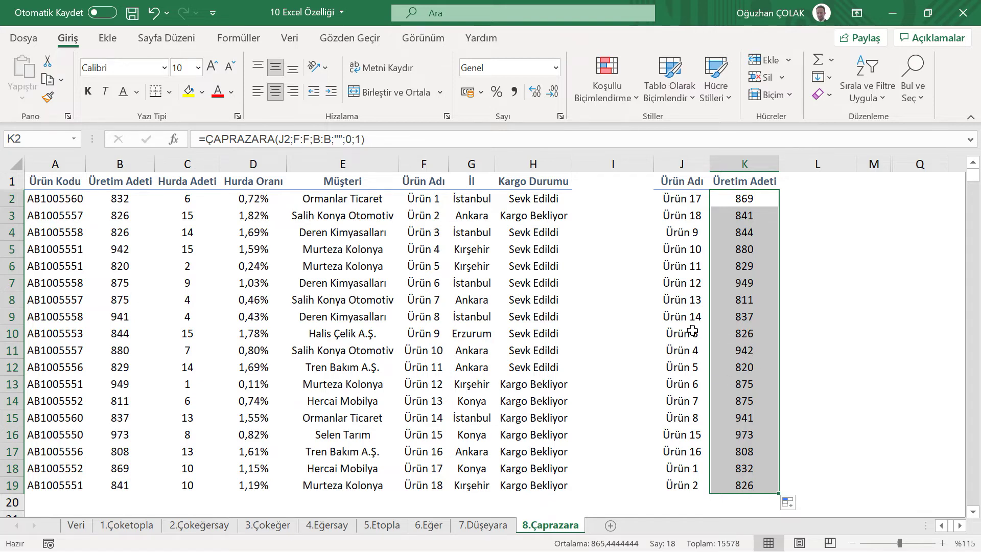
pyautogui.moveTo(701, 332); pyautogui.dragTo(726, 333)
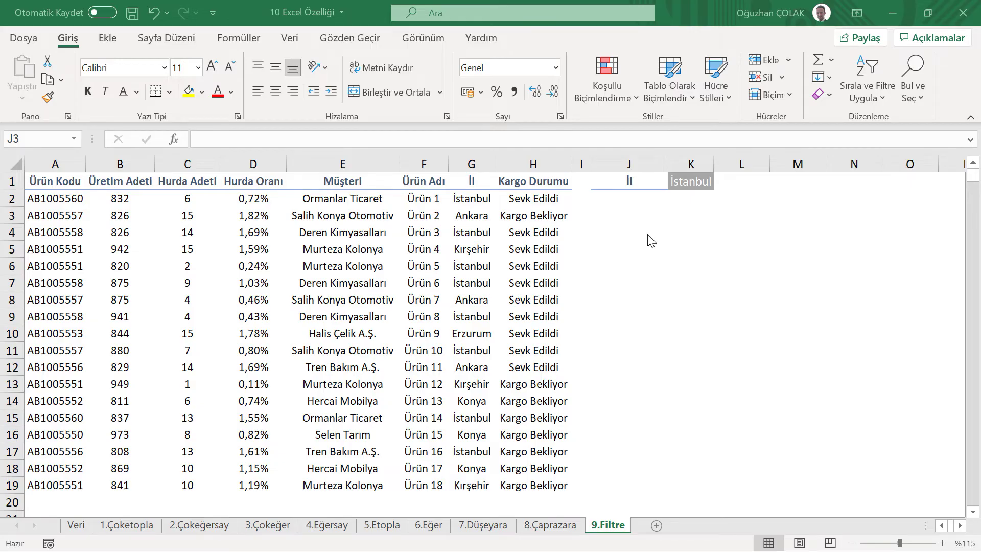
# Start a FİLTRE formula in J3 with =filtre, accepting the FİLTRE suggestion
pyautogui.click(634, 217)
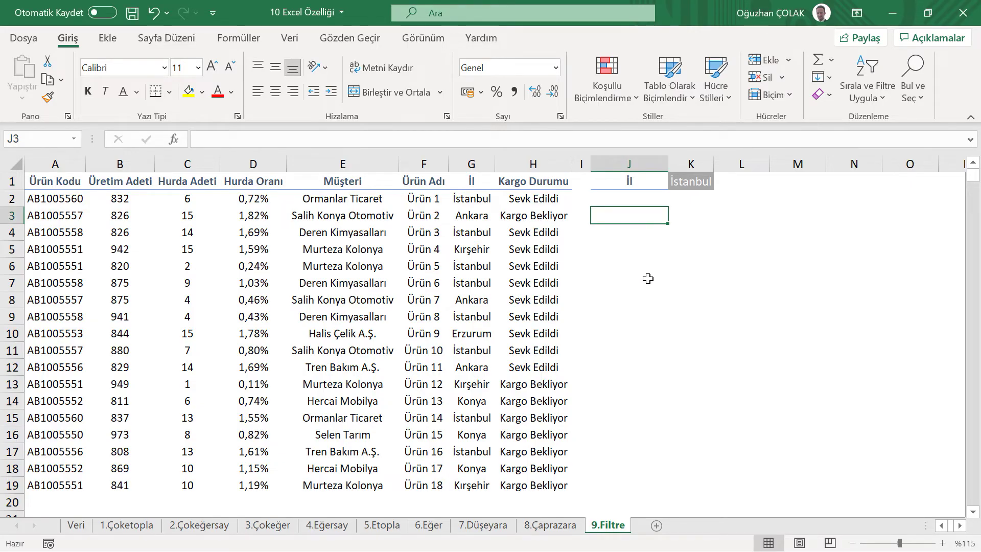
pyautogui.write('=filtre')
pyautogui.press('Tab')
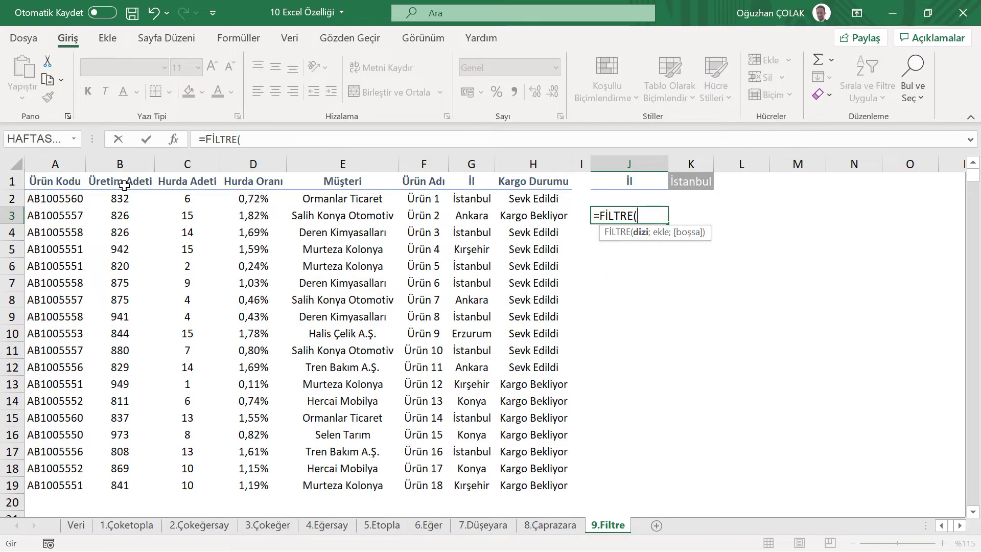
# Set A1:H19 as the array to filter and G1:G19 as the İl condition range
pyautogui.moveTo(58, 181); pyautogui.dragTo(554, 483)
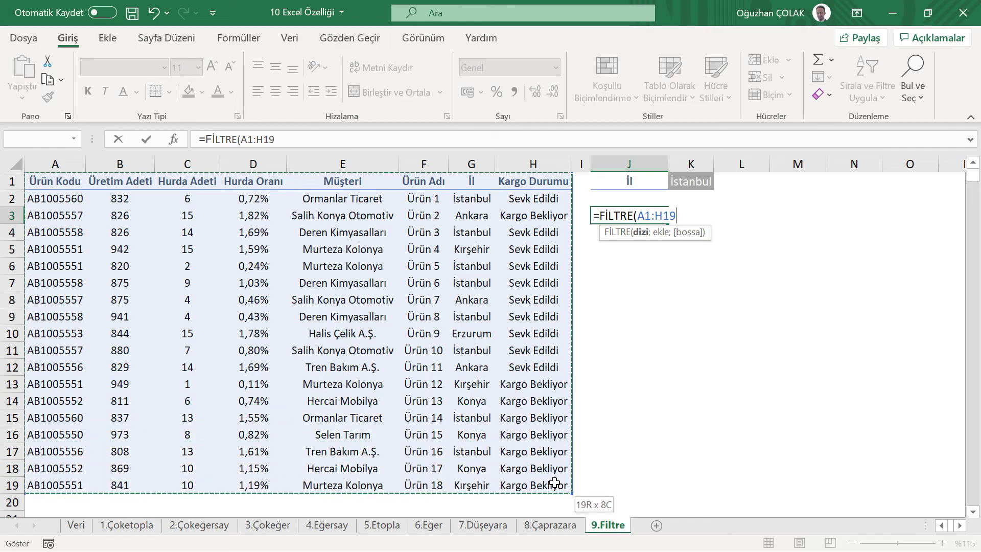
pyautogui.write(';')
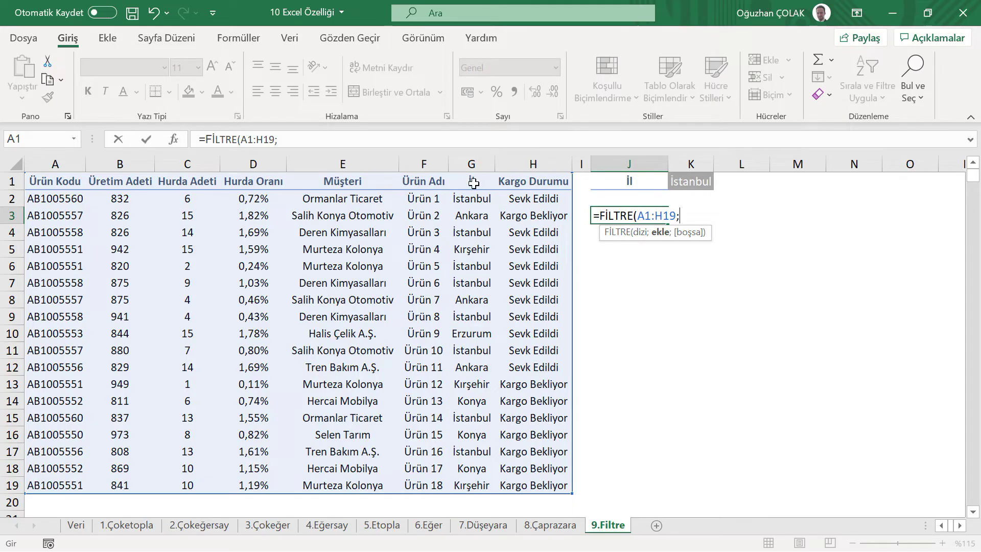
pyautogui.moveTo(473, 183); pyautogui.dragTo(474, 484)
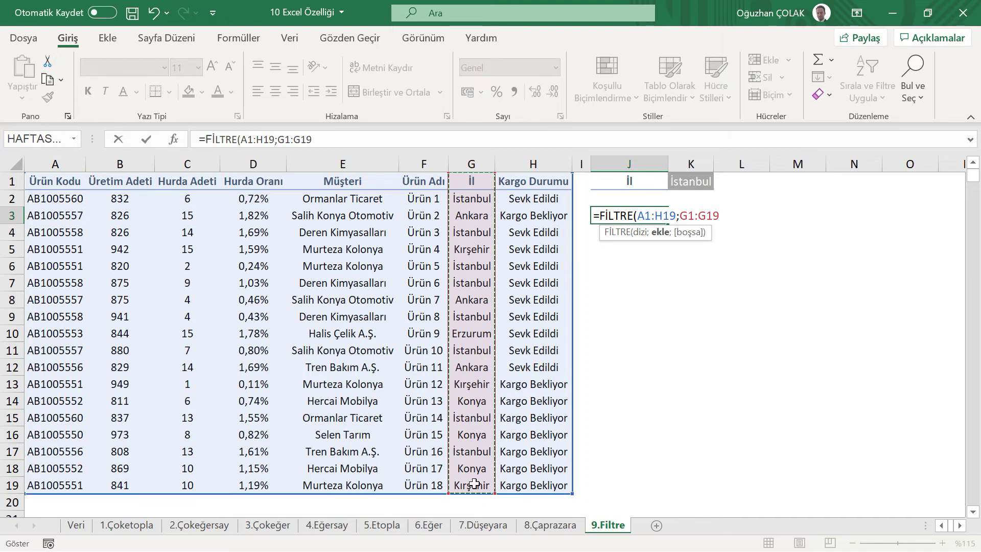
pyautogui.moveTo(471, 198); pyautogui.dragTo(461, 482)
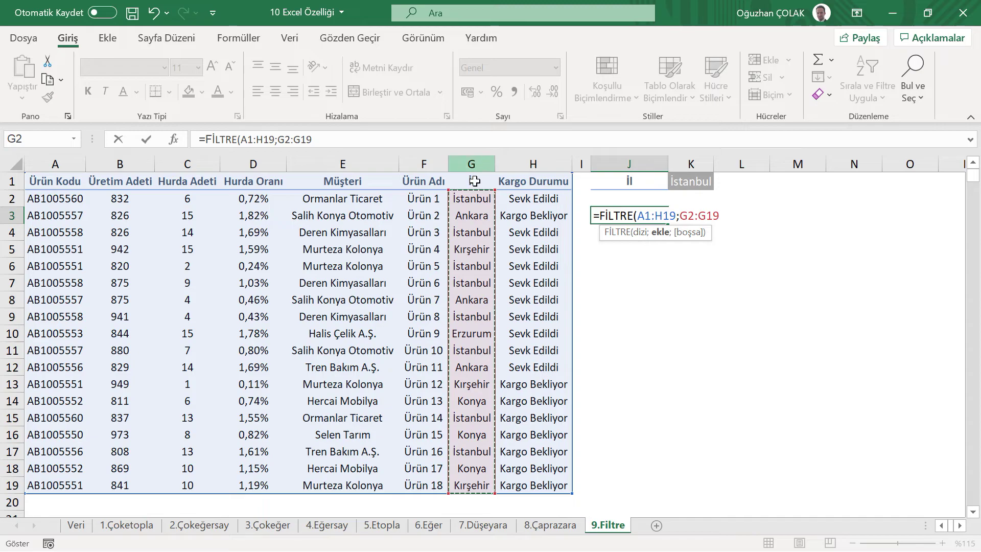
pyautogui.moveTo(471, 181); pyautogui.dragTo(483, 479)
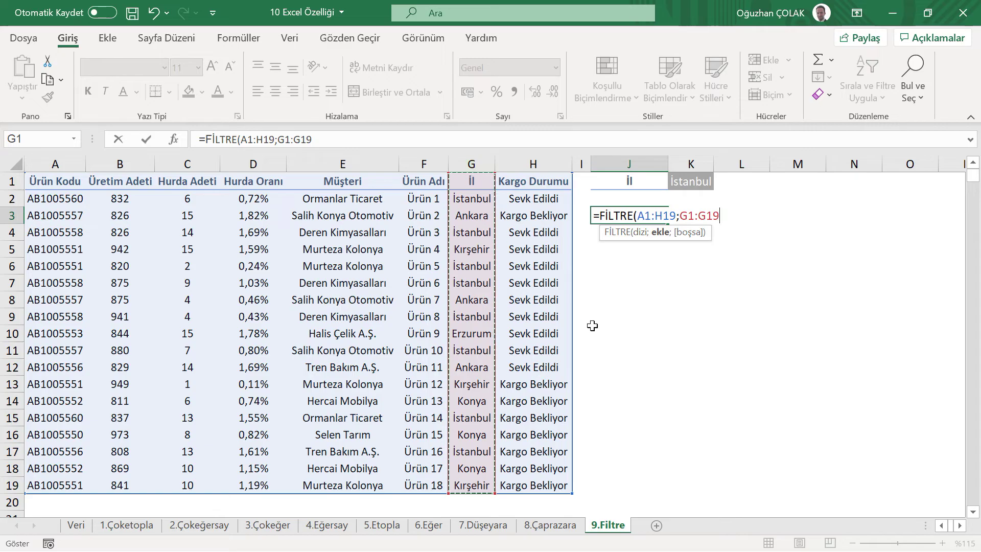
# Compare İl with K1 (İstanbul), add "" for no match and commit, spilling eight rows
pyautogui.write('=')
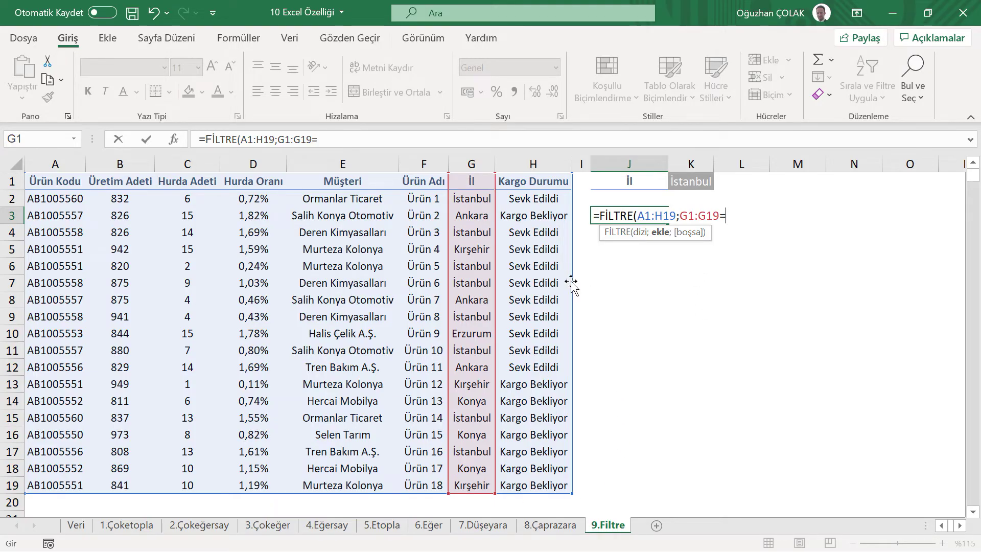
pyautogui.click(689, 181)
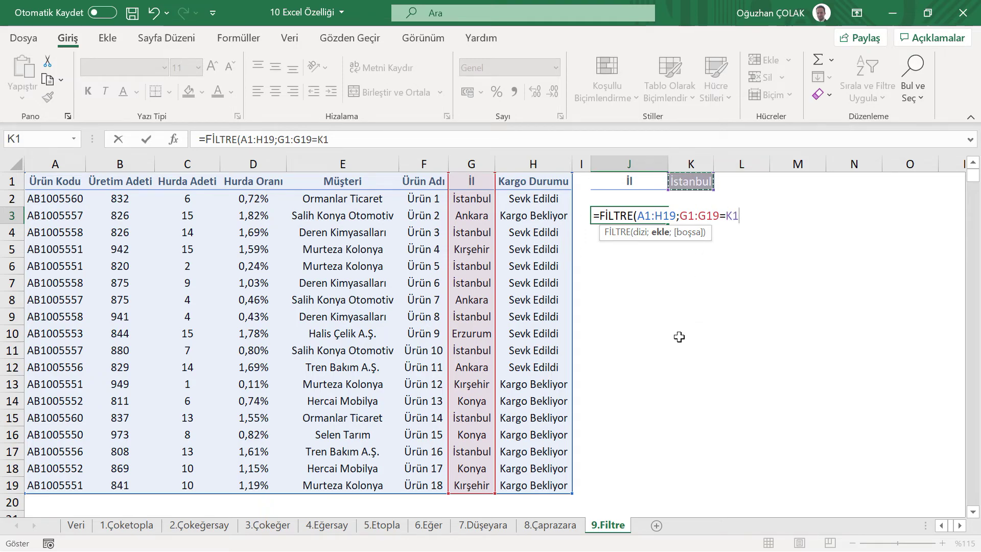
pyautogui.press('BackSpace')
pyautogui.press('BackSpace')
pyautogui.write('"İs')
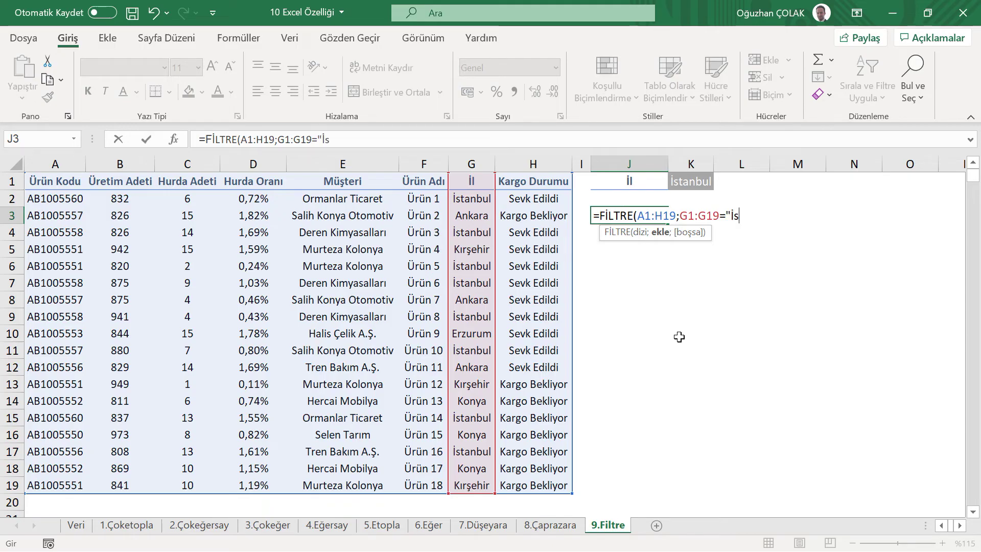
pyautogui.write('tanbul')
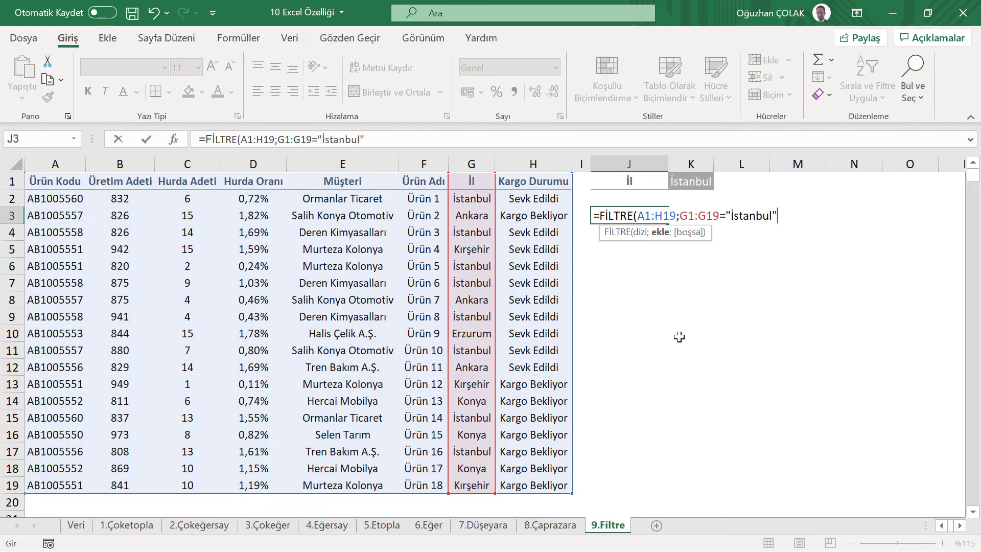
pyautogui.press('BackSpace')
pyautogui.press('BackSpace')
pyautogui.press('BackSpace')
pyautogui.press('BackSpace')
pyautogui.press('BackSpace')
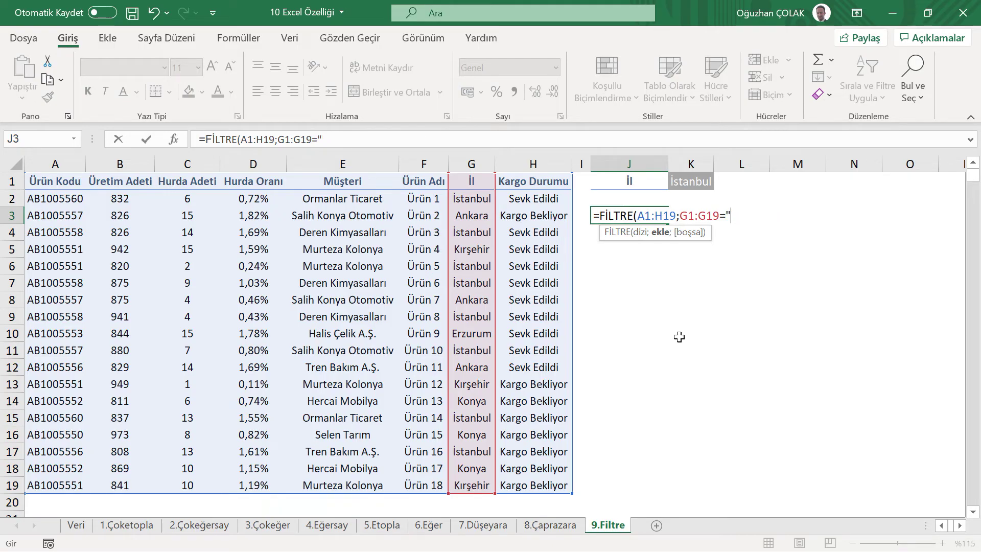
pyautogui.click(690, 185)
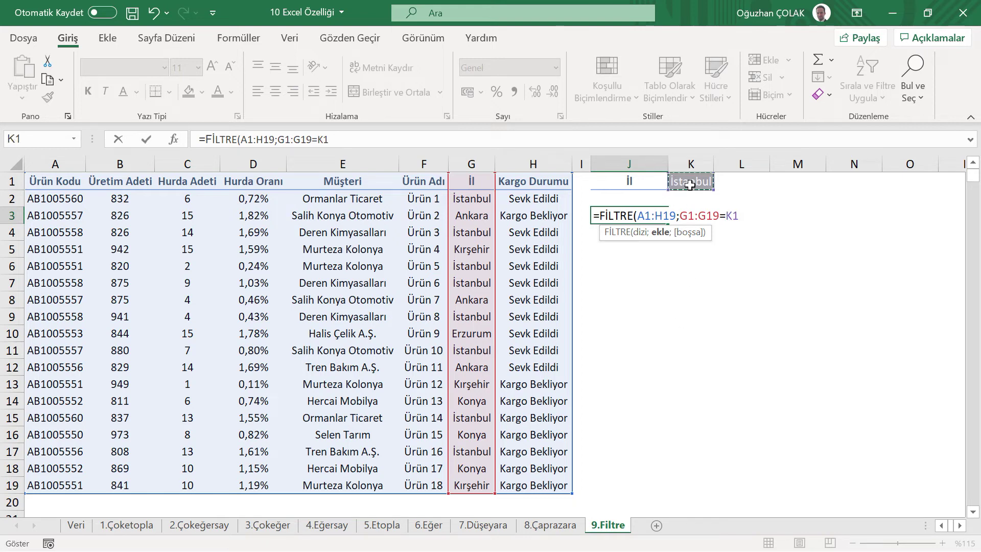
pyautogui.write(';')
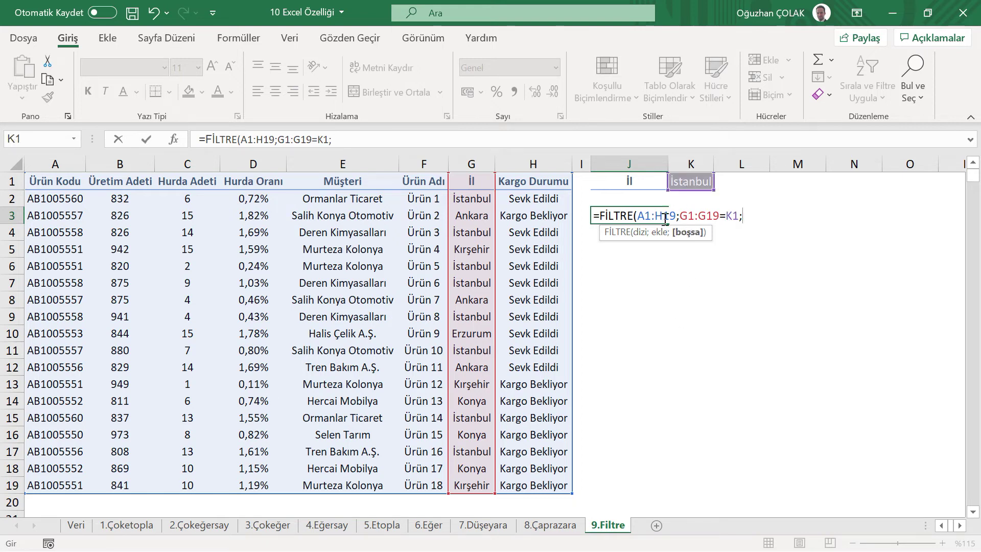
pyautogui.write('""')
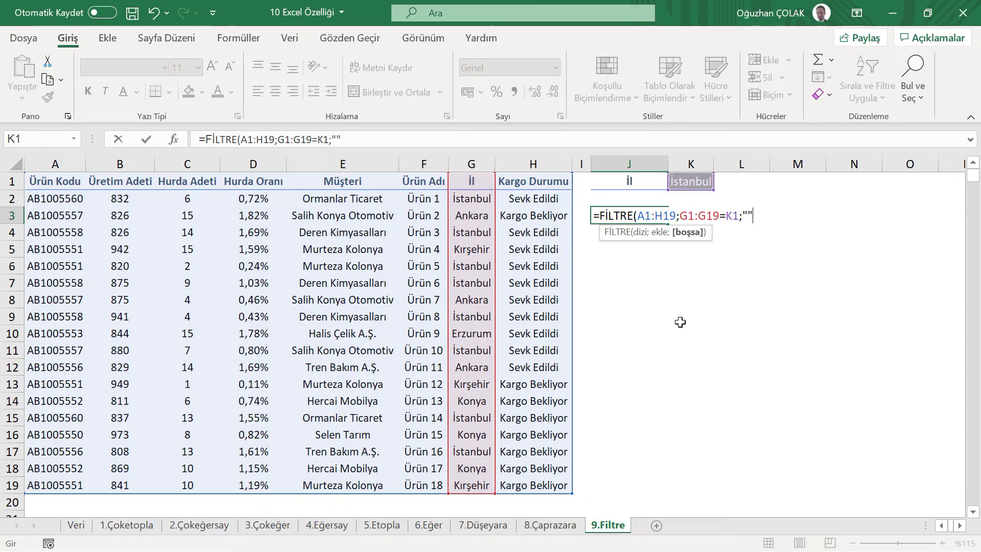
pyautogui.write(')')
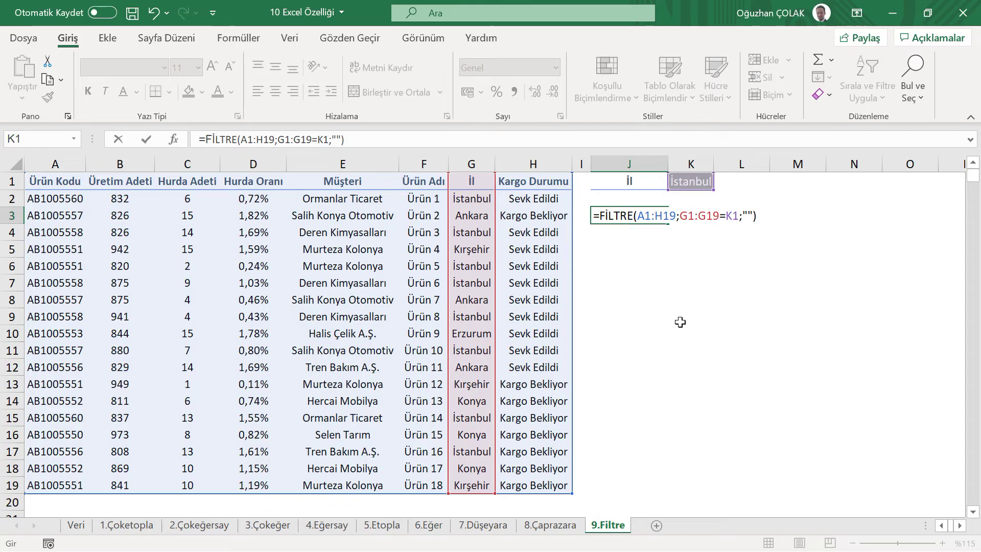
pyautogui.press('Return')
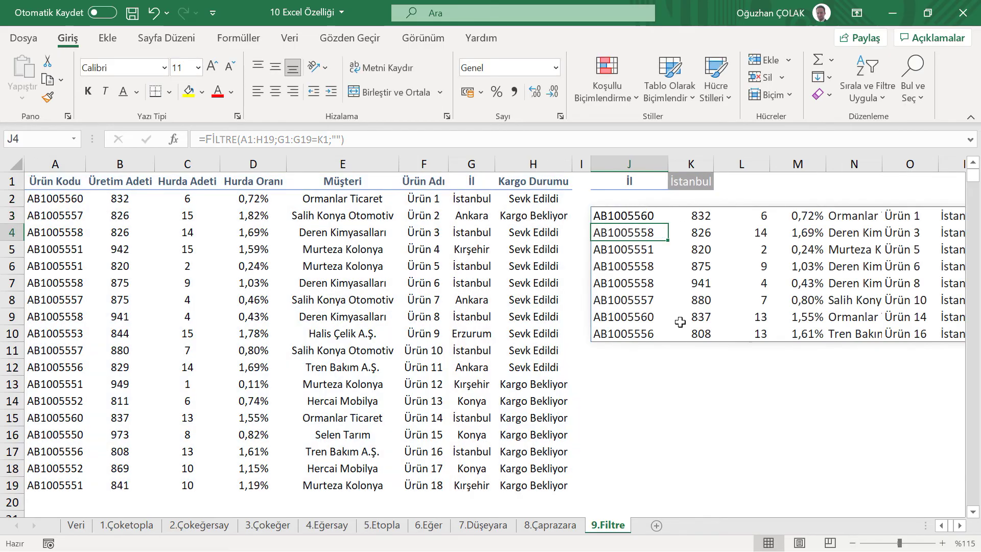
pyautogui.click(961, 526)
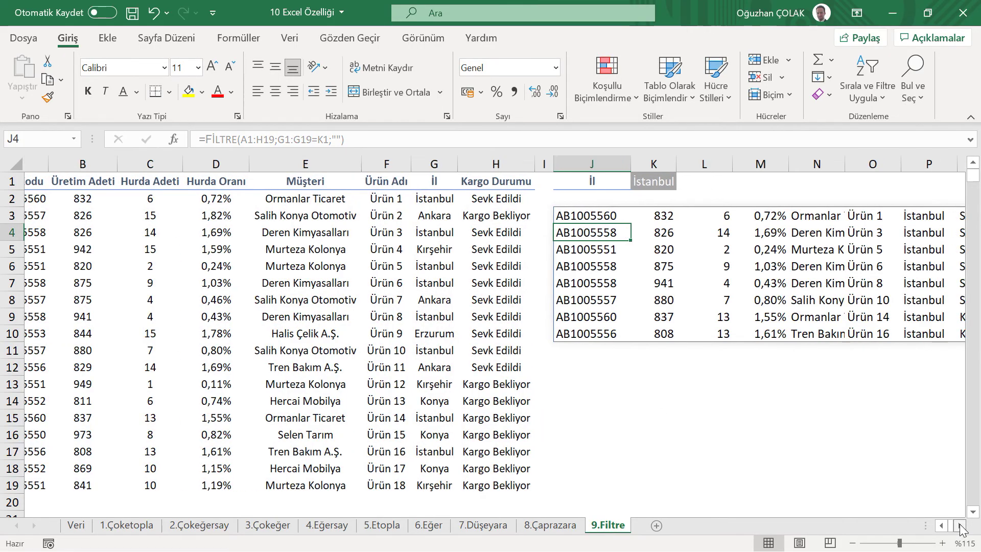
pyautogui.click(960, 526)
pyautogui.click(960, 526)
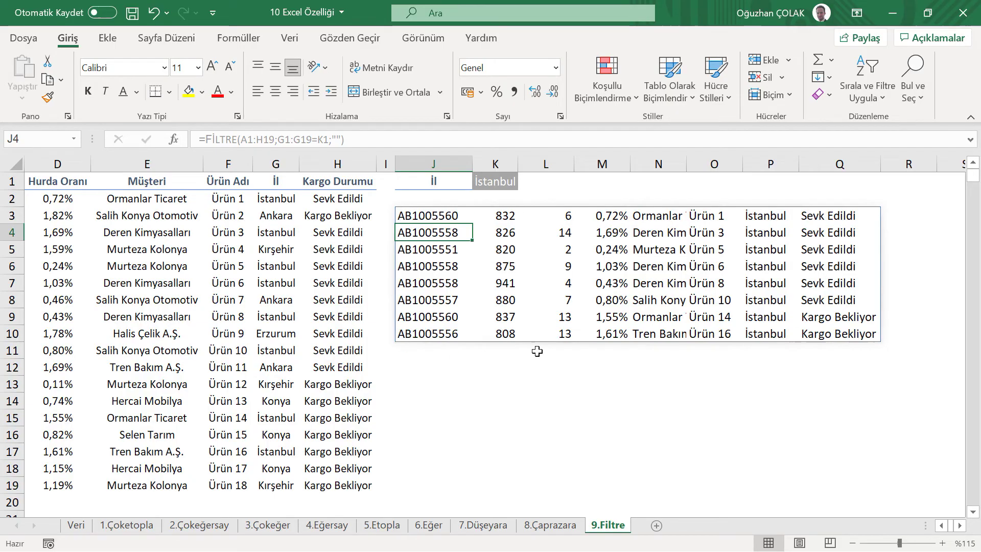
pyautogui.click(941, 525)
pyautogui.click(941, 525)
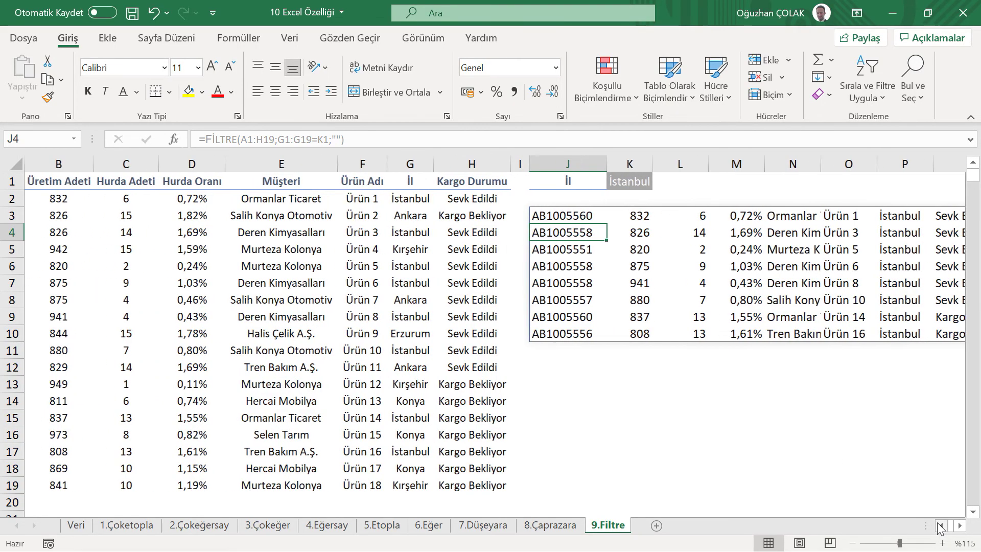
pyautogui.click(941, 525)
pyautogui.click(697, 181)
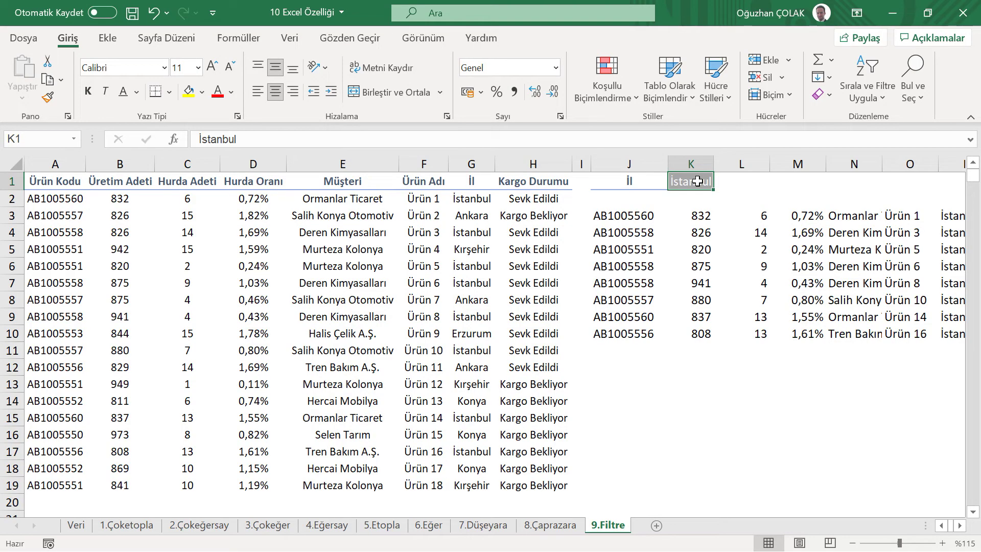
pyautogui.write('Ankara')
# Switch K1 to Ankara, check the three spilled rows, then delete the FİLTRE formula in J3
pyautogui.press('Return')
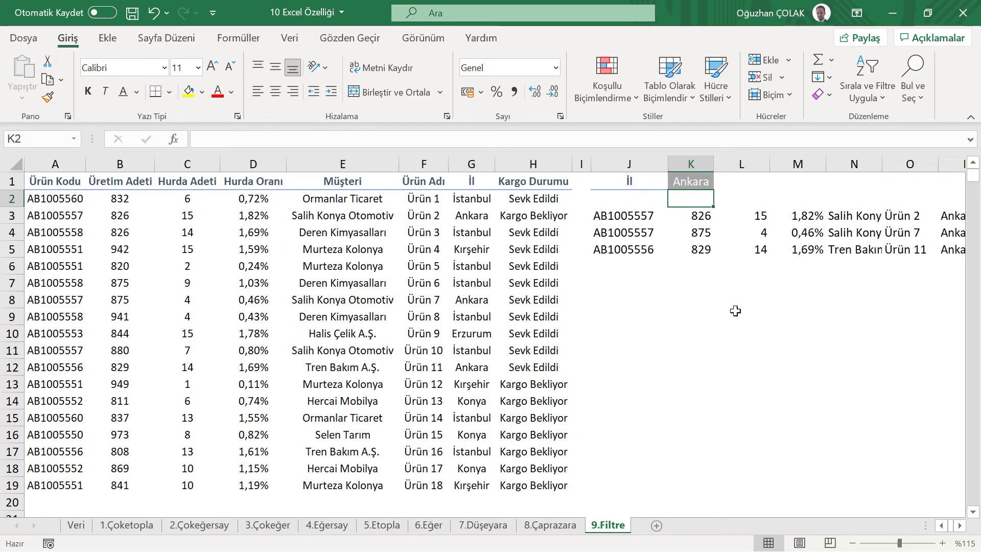
pyautogui.click(699, 233)
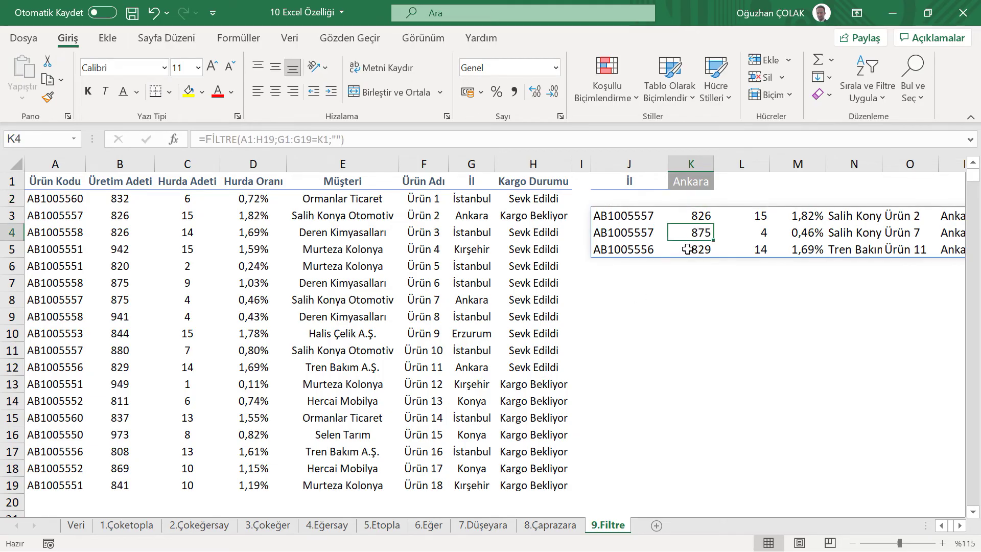
pyautogui.click(699, 248)
pyautogui.click(649, 248)
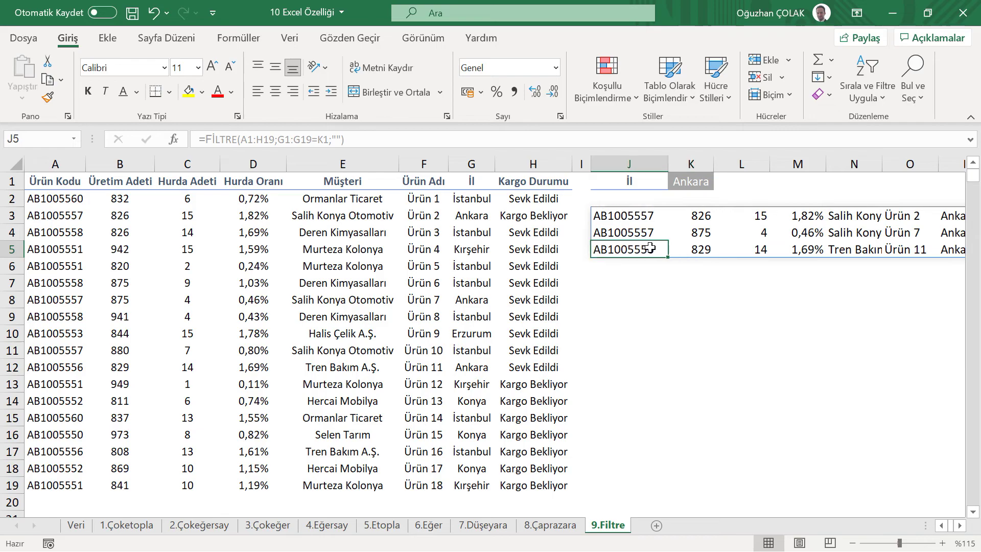
pyautogui.click(623, 218)
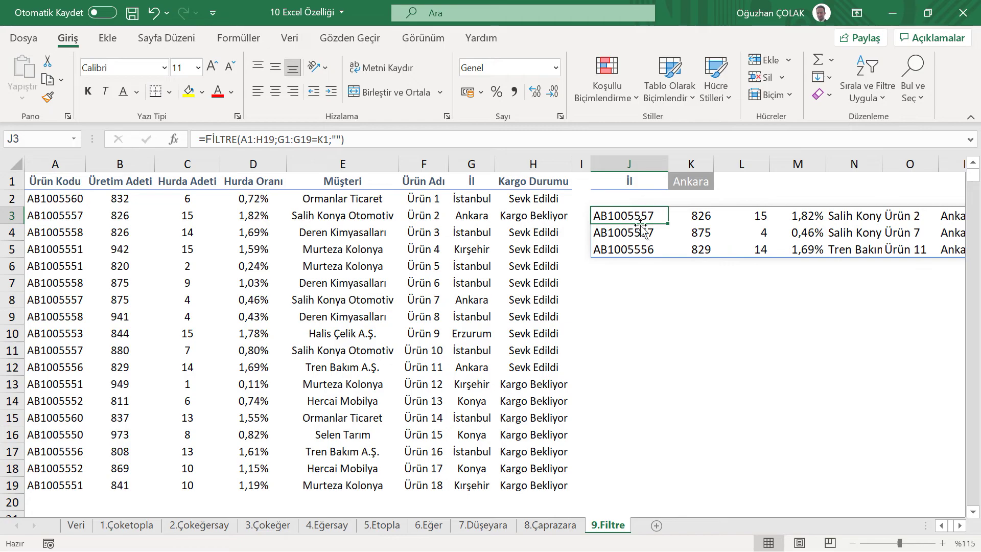
pyautogui.press('Delete')
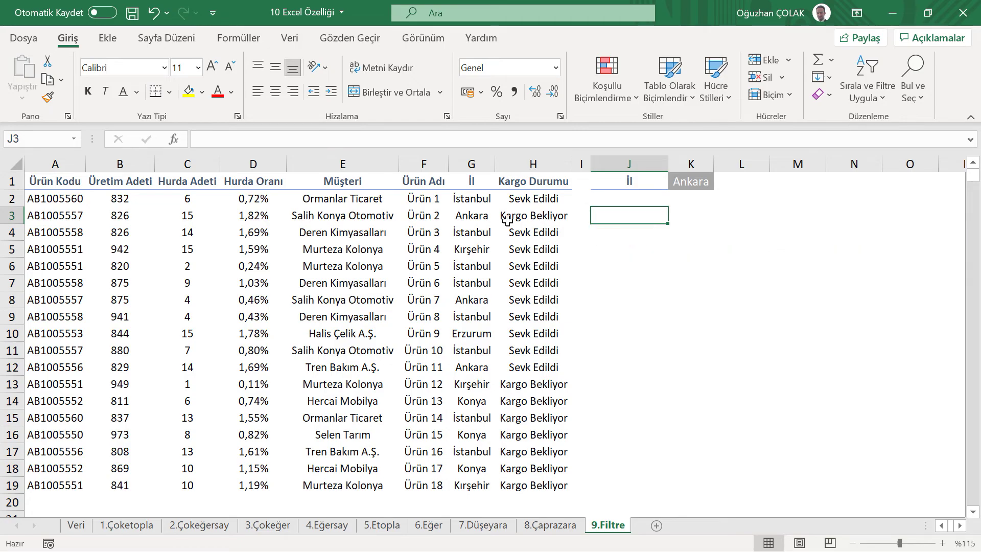
# Undo the deletion to restore the Ankara results, then start =metinb in J2 on 10.Metinbirleştir
pyautogui.click(153, 15)
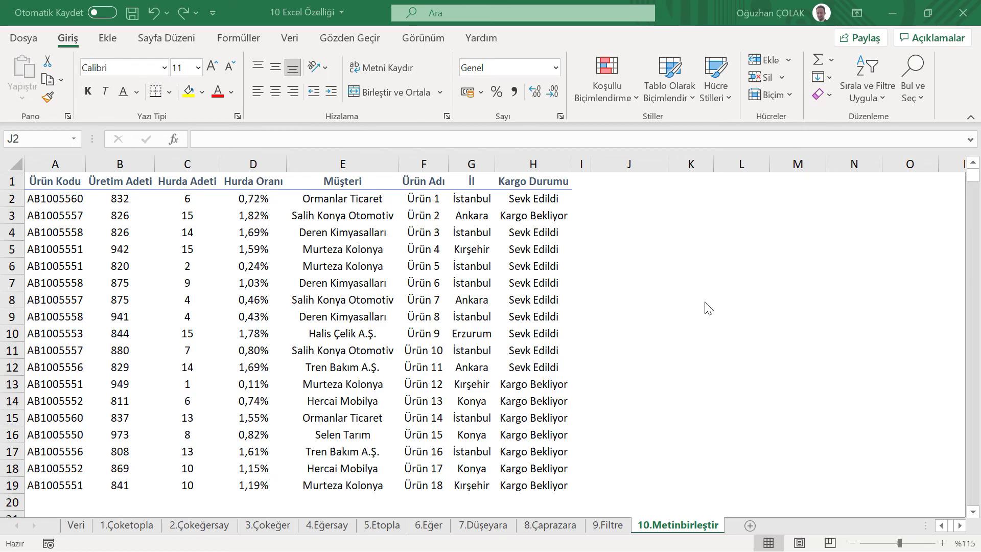
pyautogui.click(624, 198)
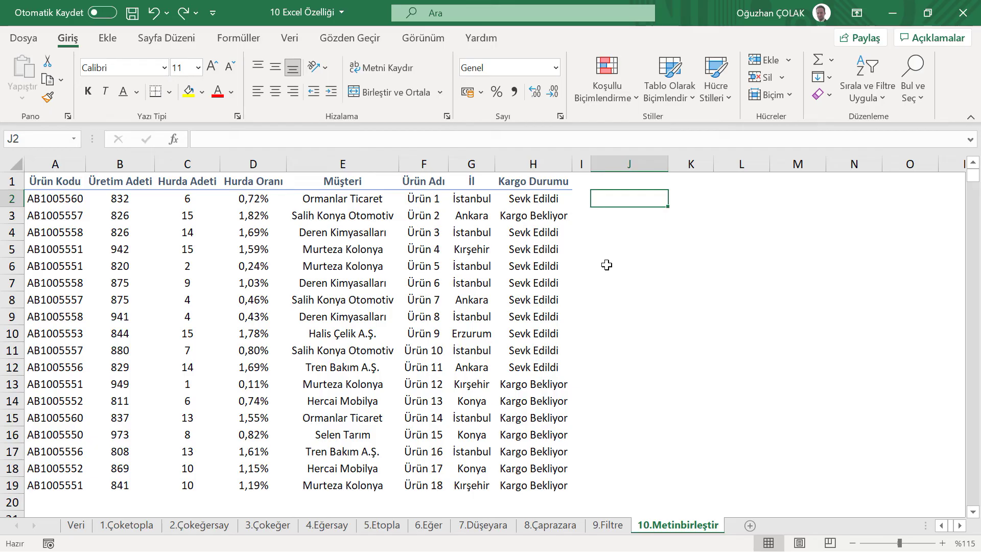
pyautogui.write('=metinb')
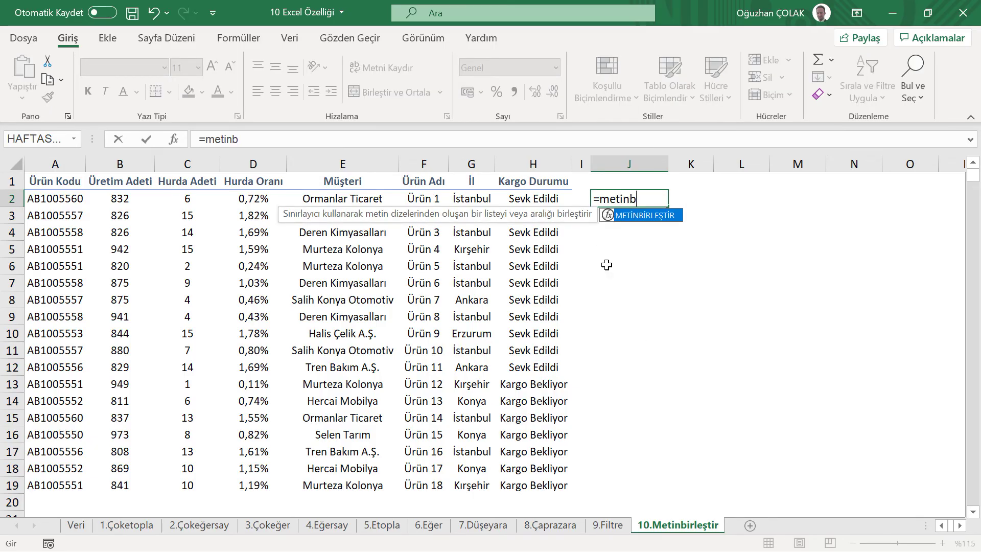
# Insert METİNBİRLEŞTİR with "/" as delimiter and DOĞRU to ignore empty cells
pyautogui.doubleClick(662, 215)
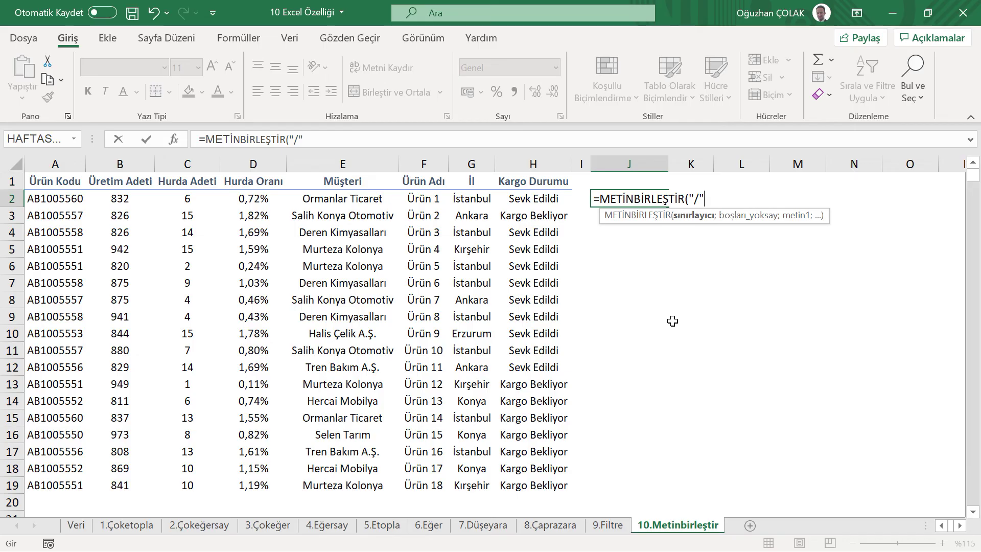
pyautogui.write(';')
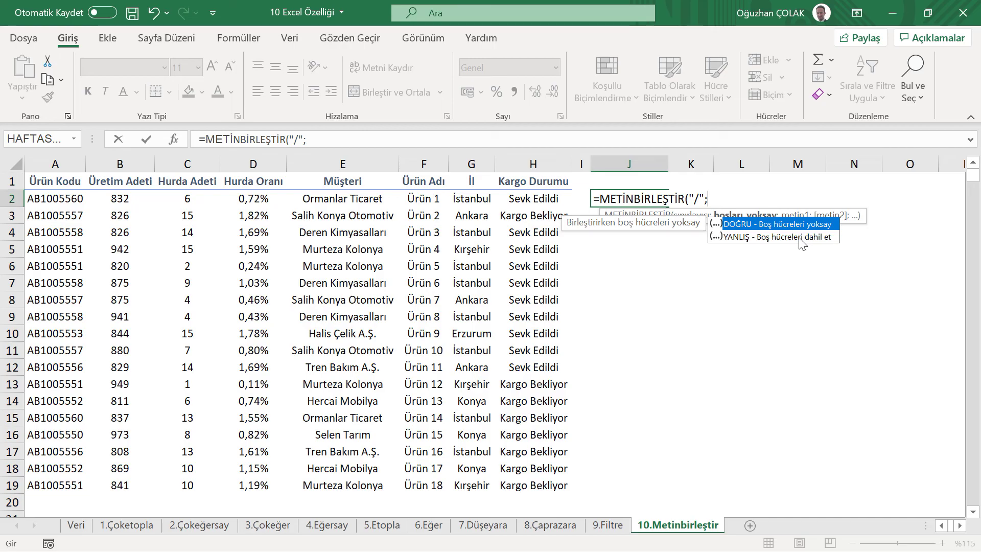
pyautogui.doubleClick(768, 225)
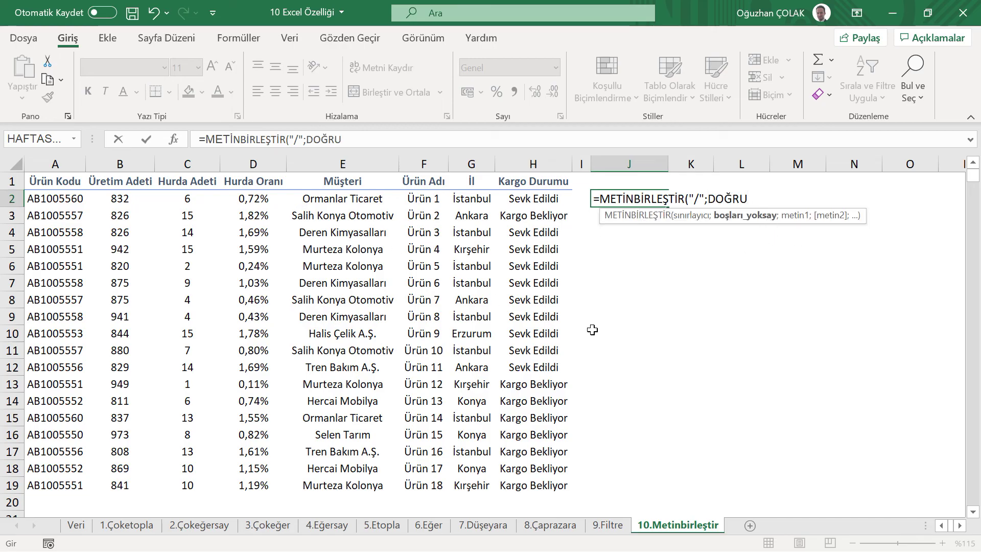
pyautogui.write(';')
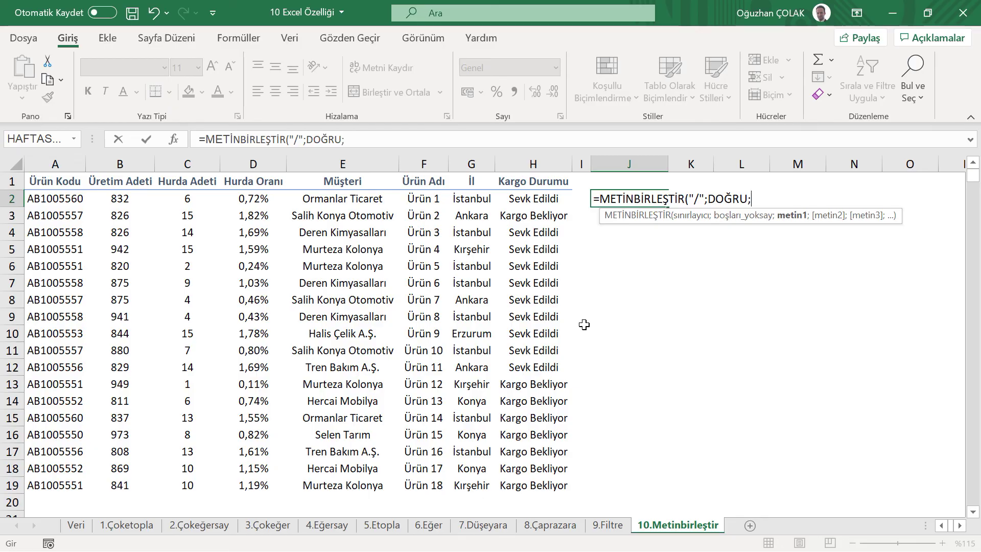
# Add E2, F2, G2 and H2 as the texts and commit, showing the slash-joined row 2
pyautogui.click(355, 199)
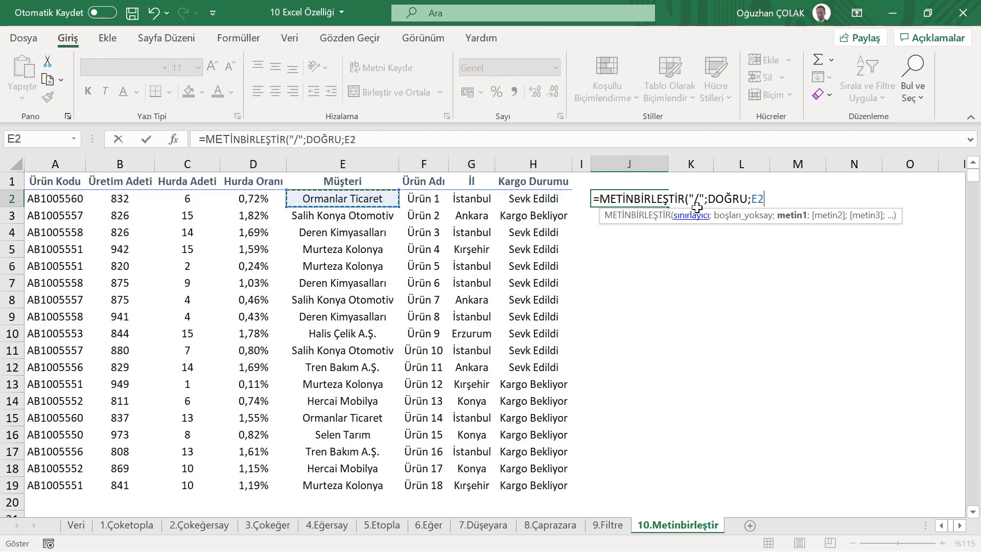
pyautogui.write(';')
pyautogui.click(442, 199)
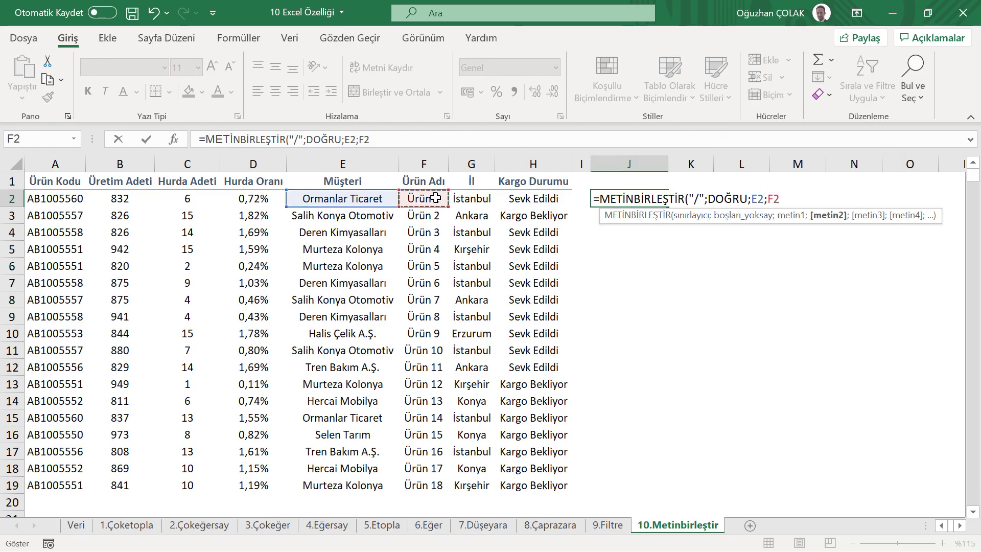
pyautogui.write(';')
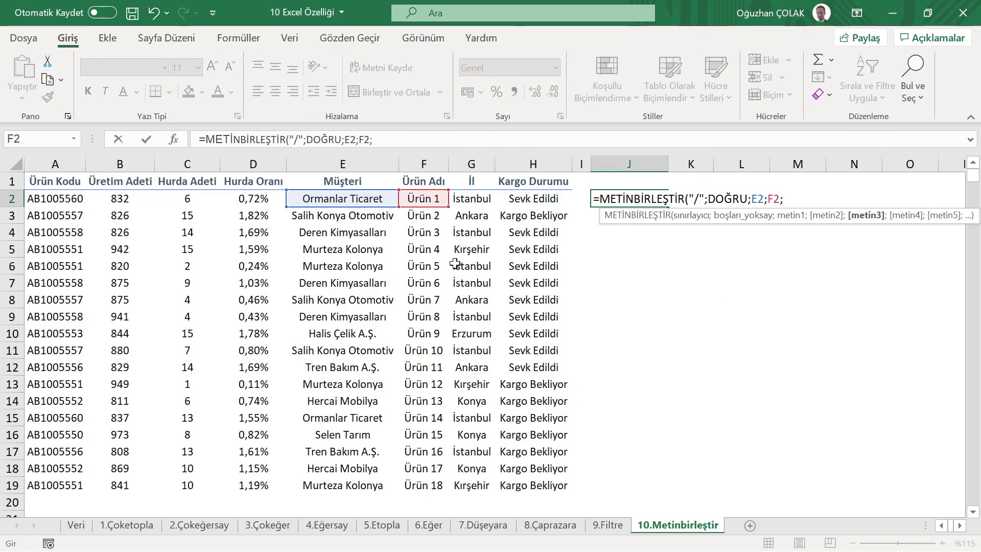
pyautogui.click(480, 201)
pyautogui.write(';')
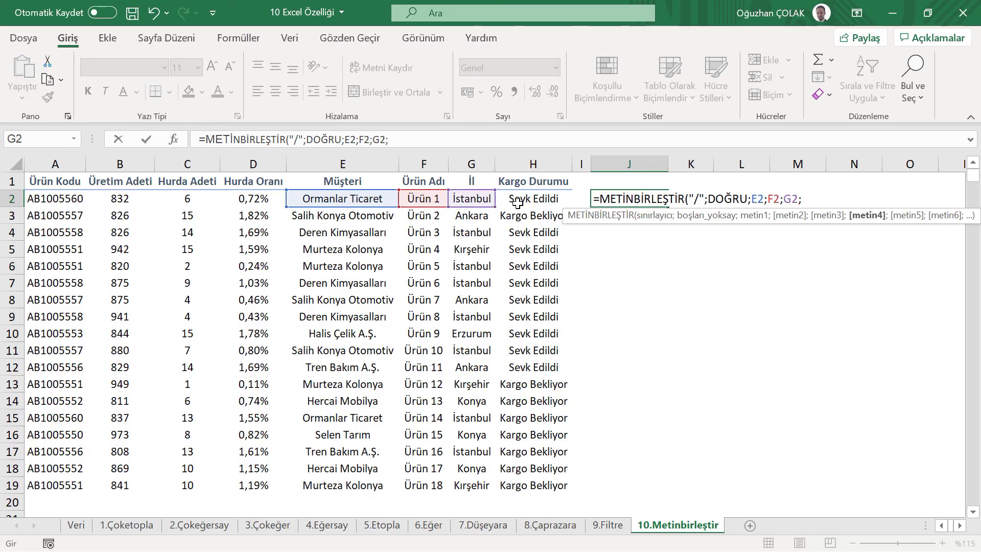
pyautogui.click(517, 202)
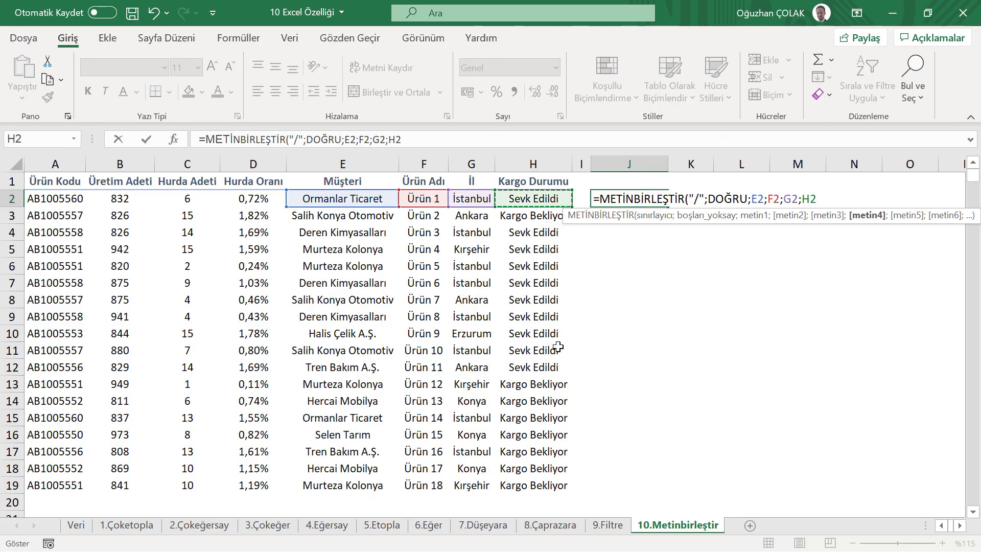
pyautogui.press('Return')
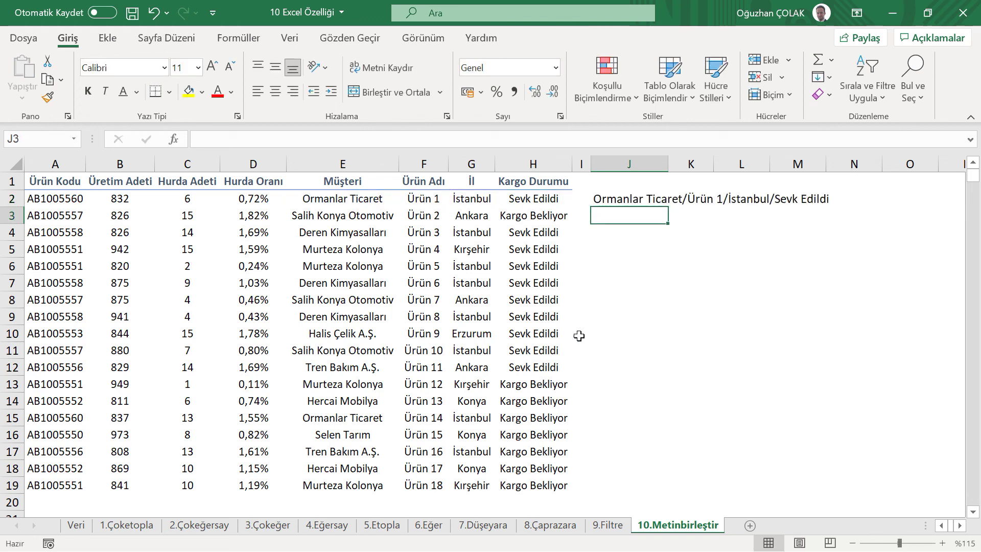
# Change J2's formula separator from "/" to " / ", with spaces on both sides of the slash
pyautogui.click(612, 200)
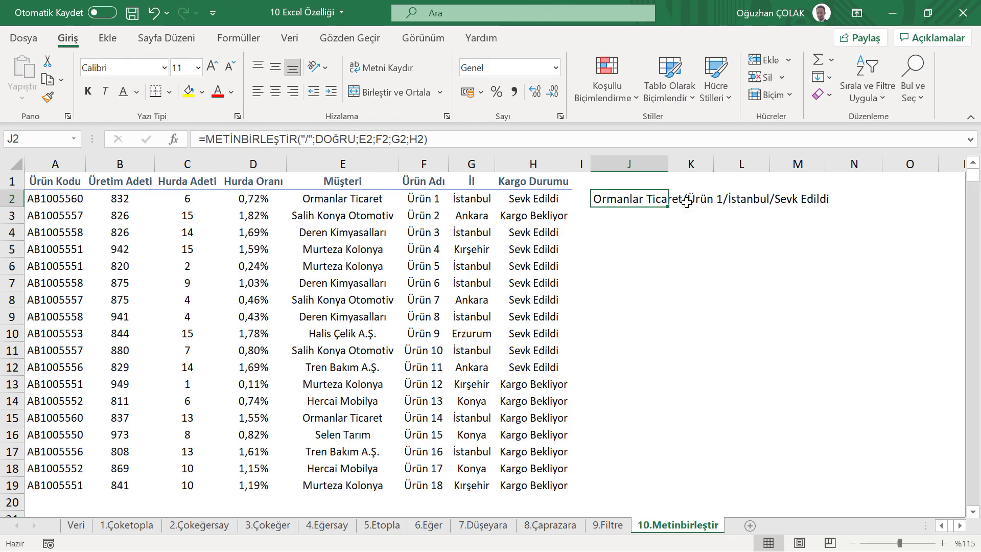
pyautogui.click(304, 138)
pyautogui.click(312, 138)
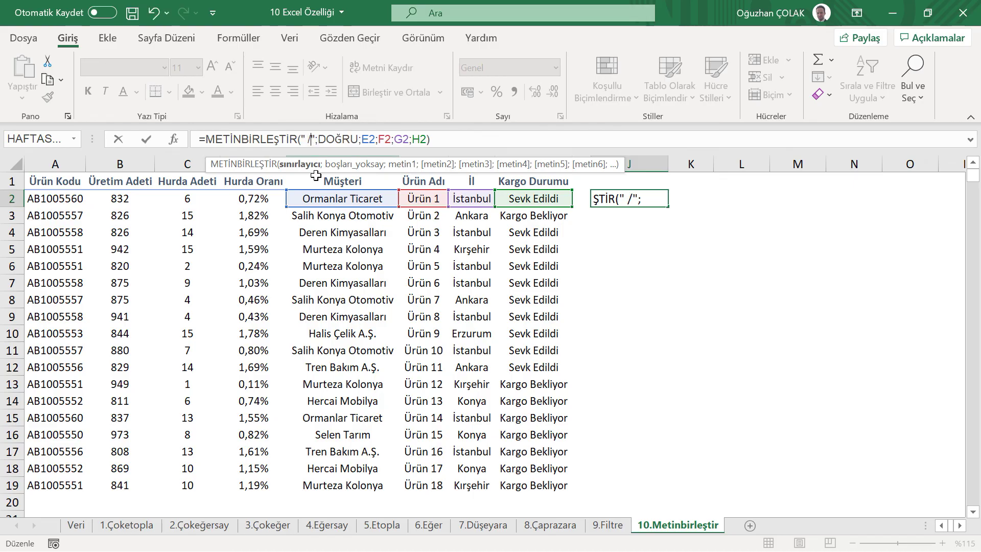
pyautogui.press('Right')
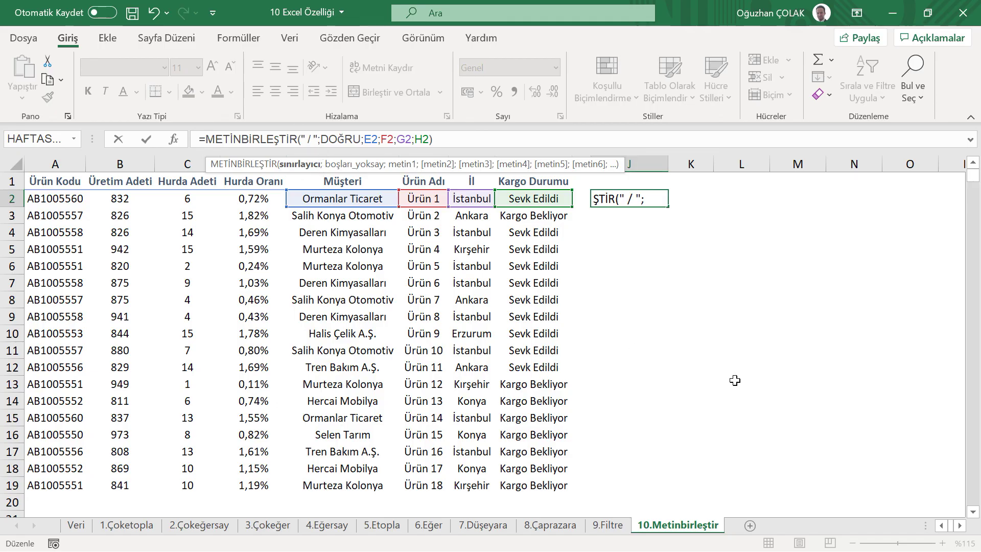
pyautogui.press('Return')
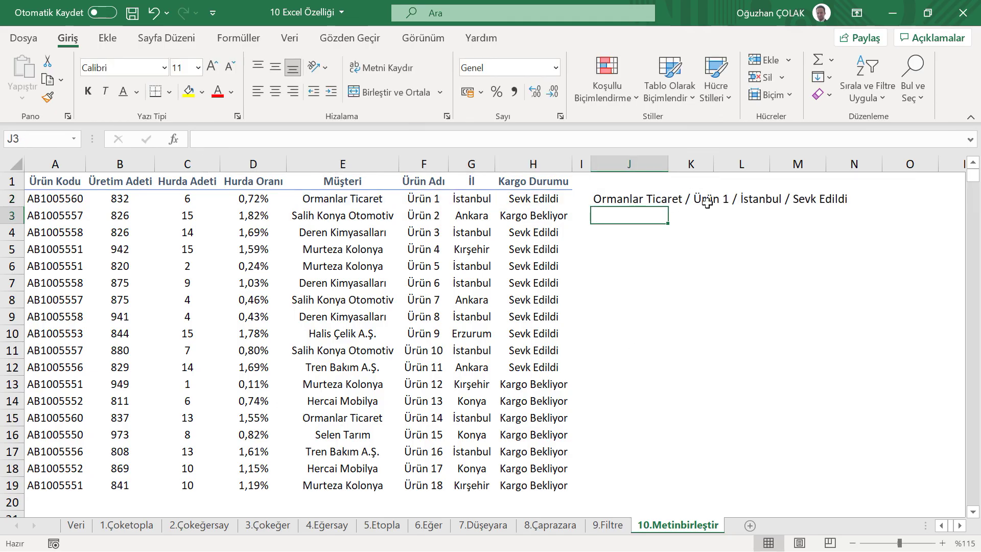